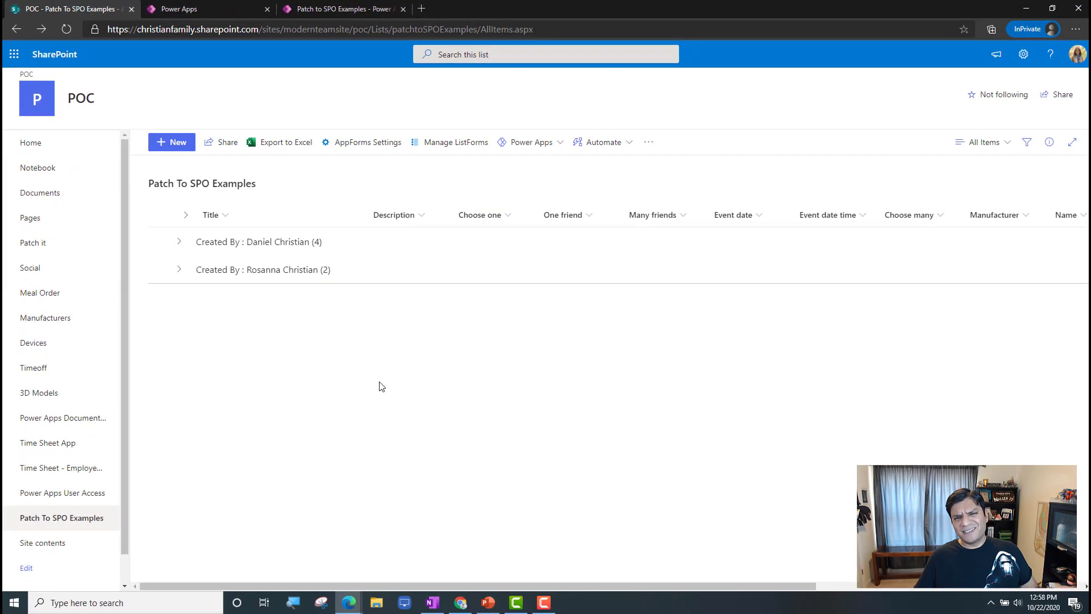
- Browse the records in the Patch to SPO Examples app and compare them with the Patch To SPO Examples SharePoint list
left_click(370, 10)
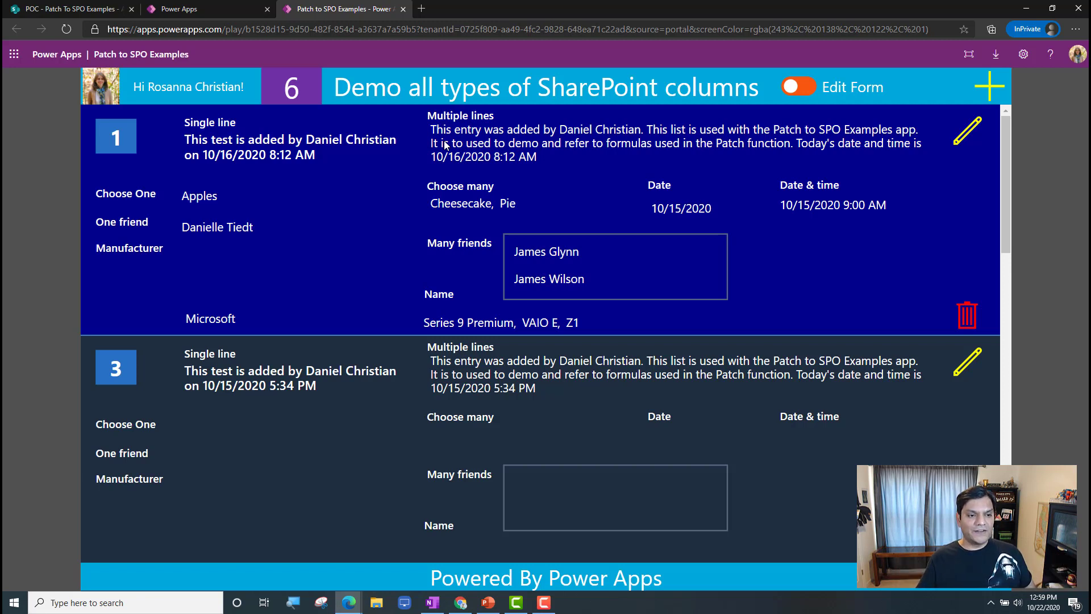
left_click(69, 28)
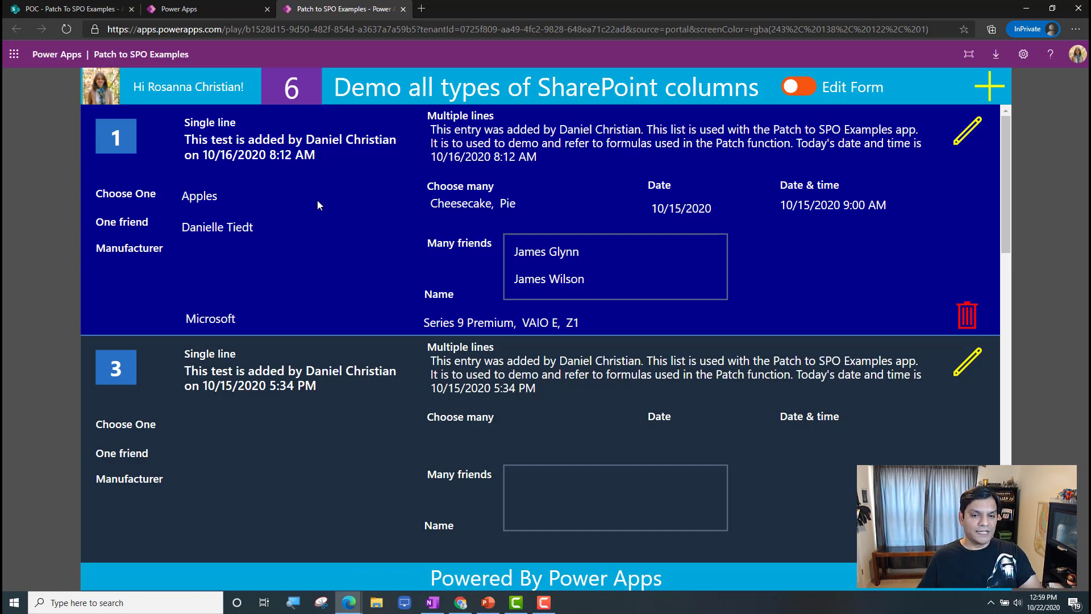
scroll(317, 206, "down", 10)
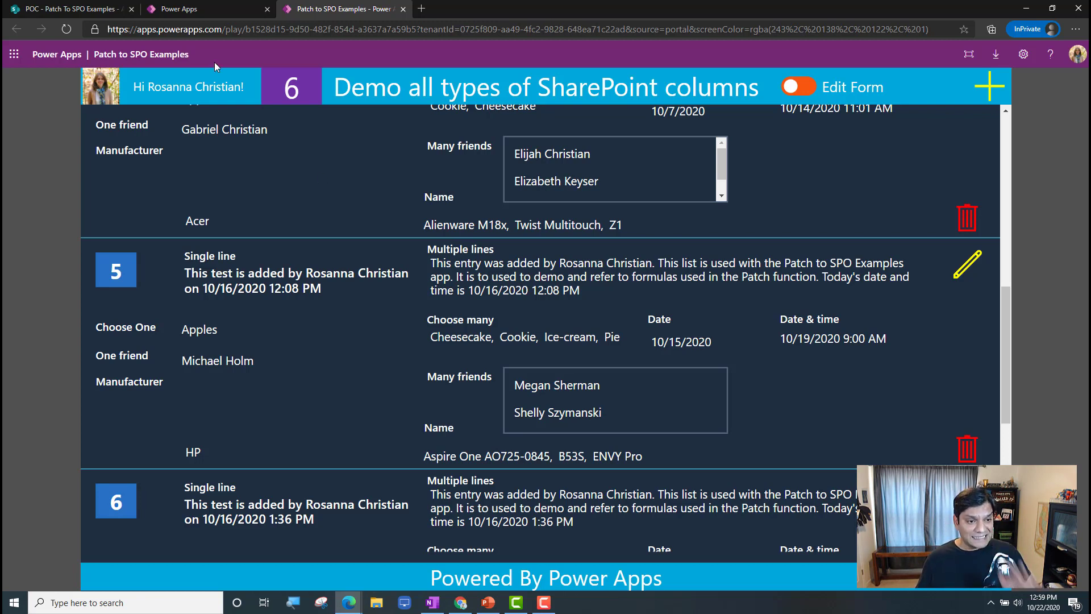
left_click(68, 8)
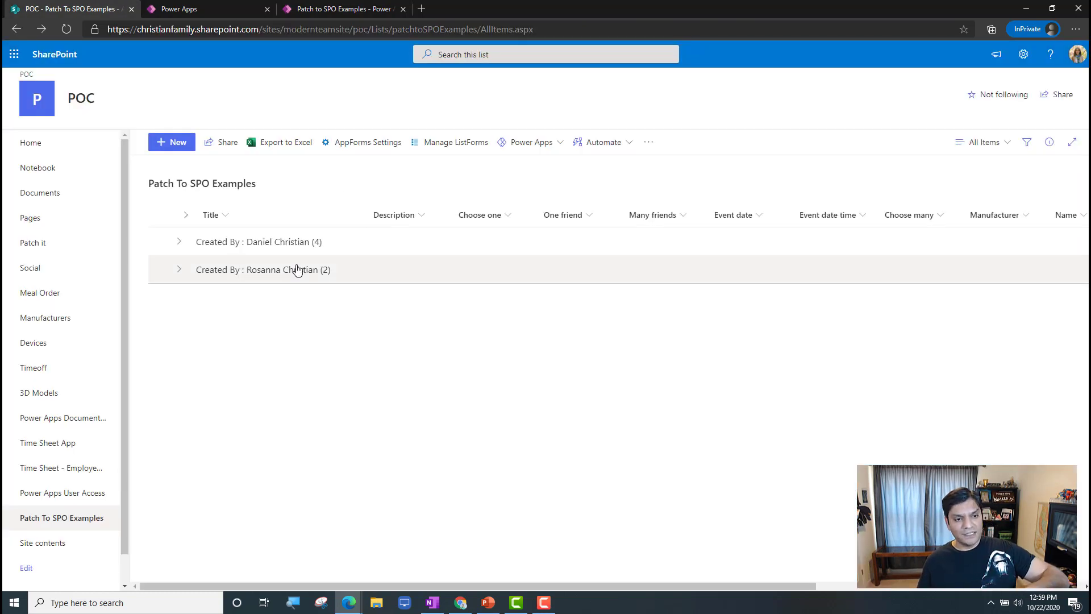
left_click(379, 8)
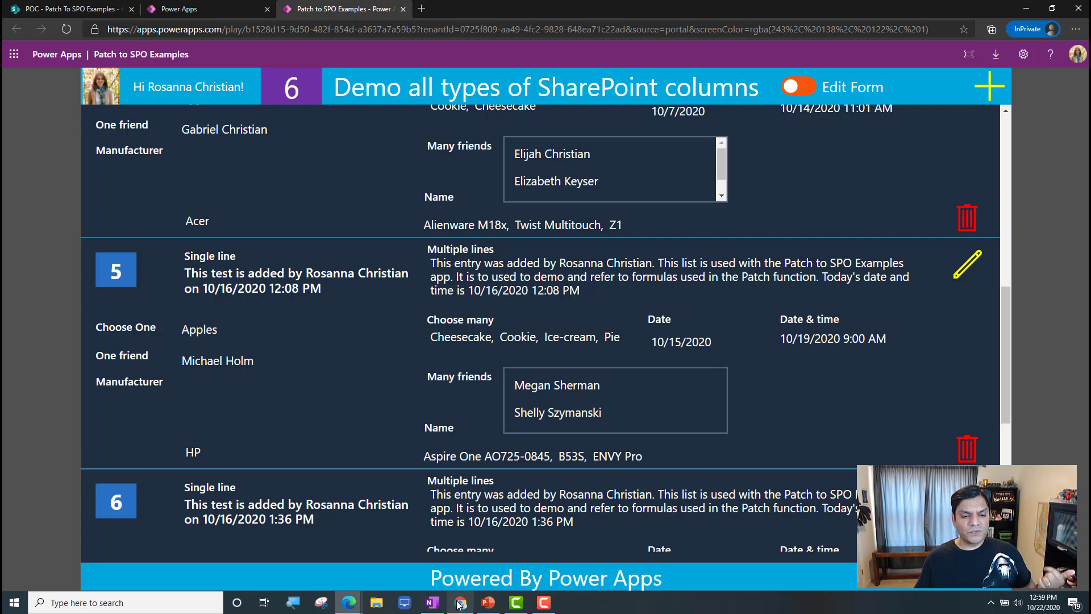
- Switch to Chrome and reload the Patch to SPO Examples app to view its records under the other account
mouse_move(459, 603)
left_click(458, 565)
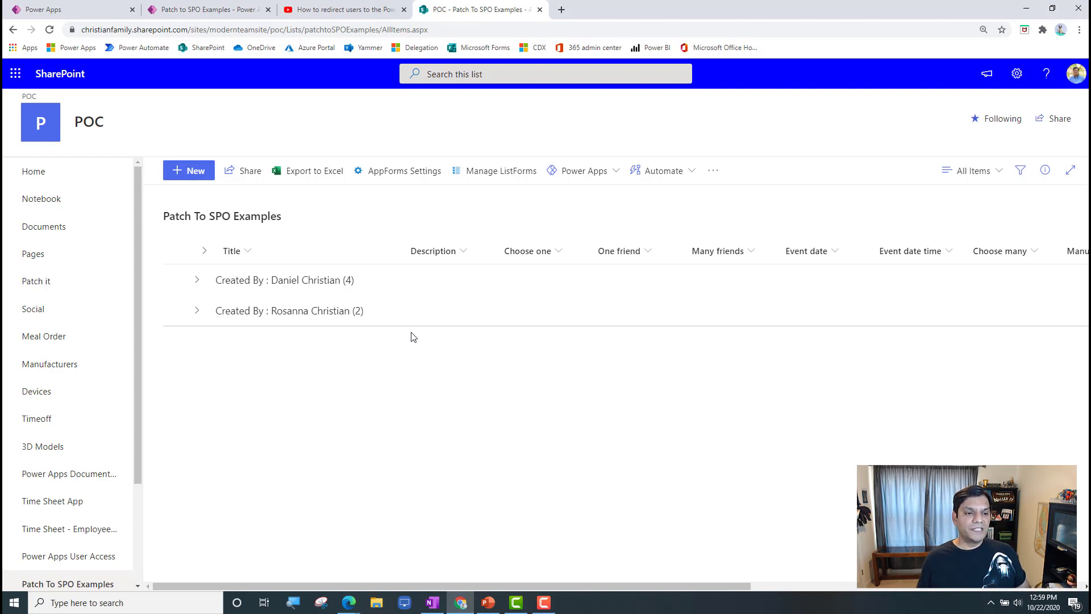
left_click(219, 10)
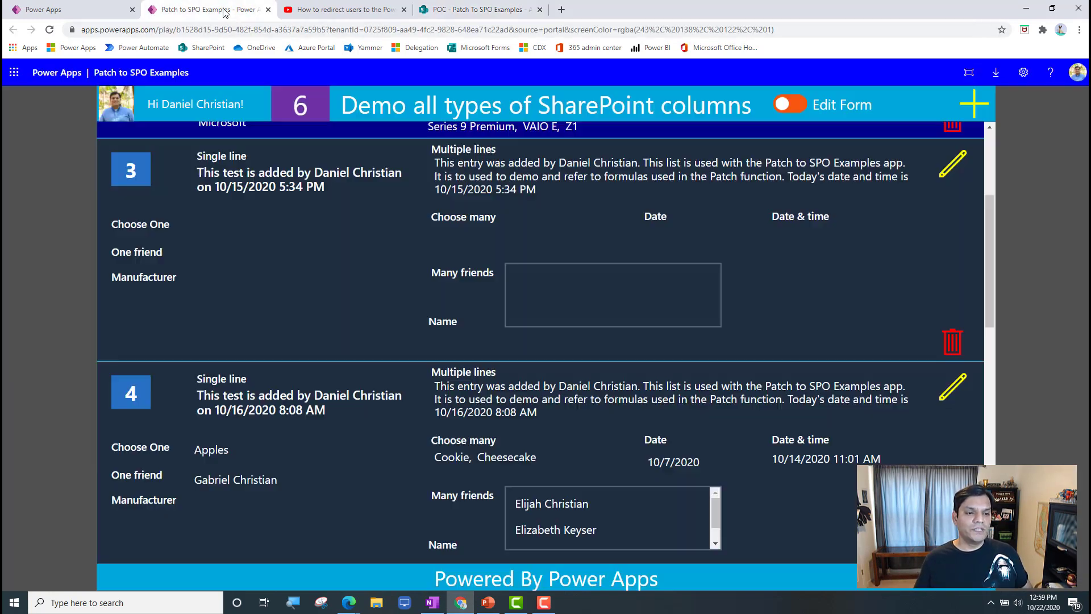
key("F5")
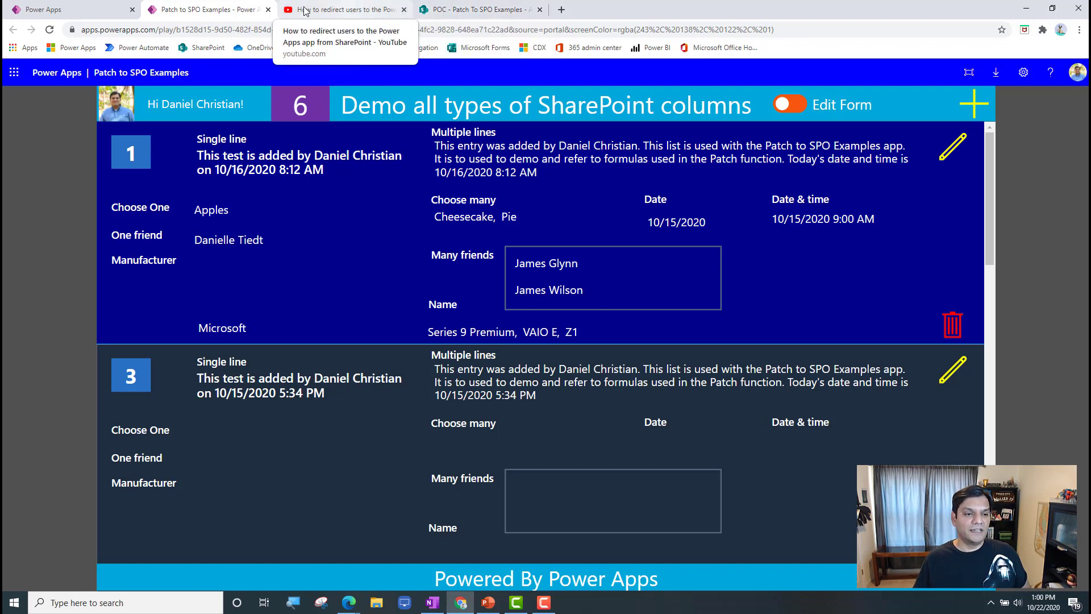
- Open the advanced settings of the Patch To SPO Examples list in SharePoint to check its item-level permissions
left_click(420, 10)
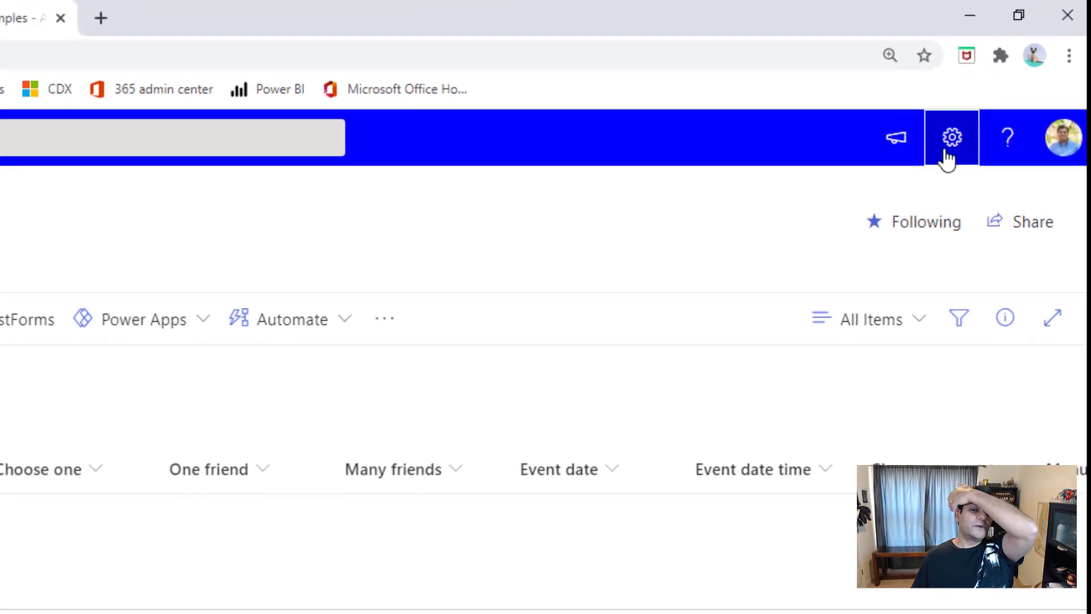
left_click(947, 154)
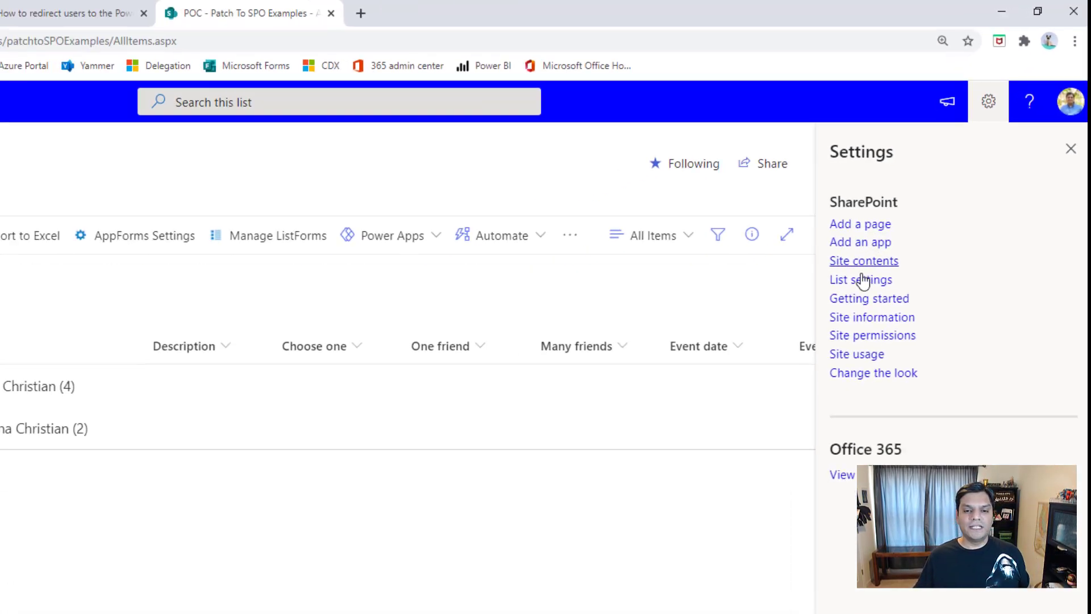
left_click(924, 202)
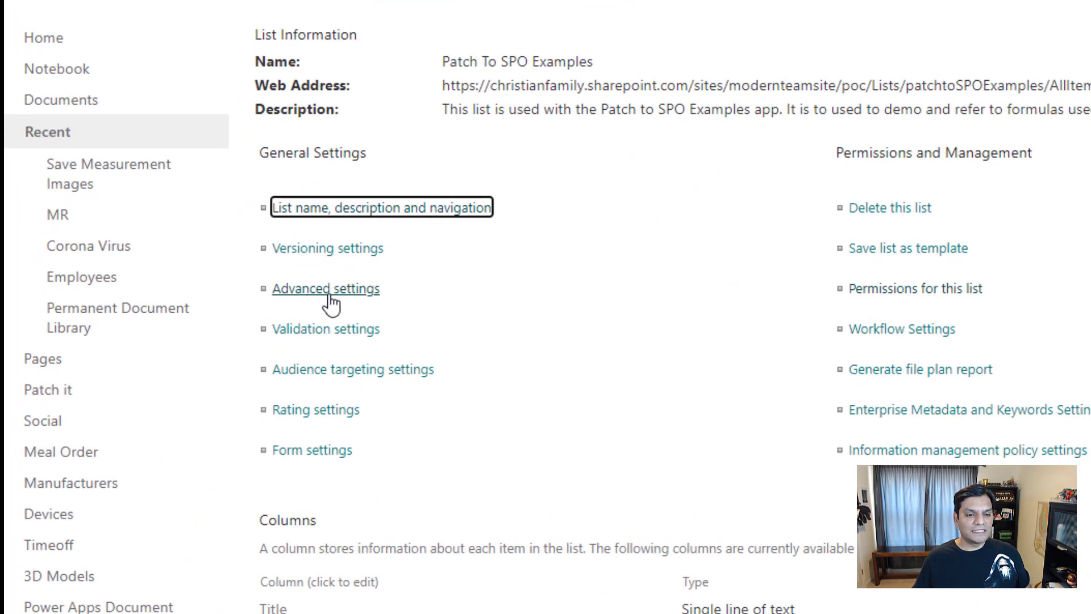
left_click(343, 289)
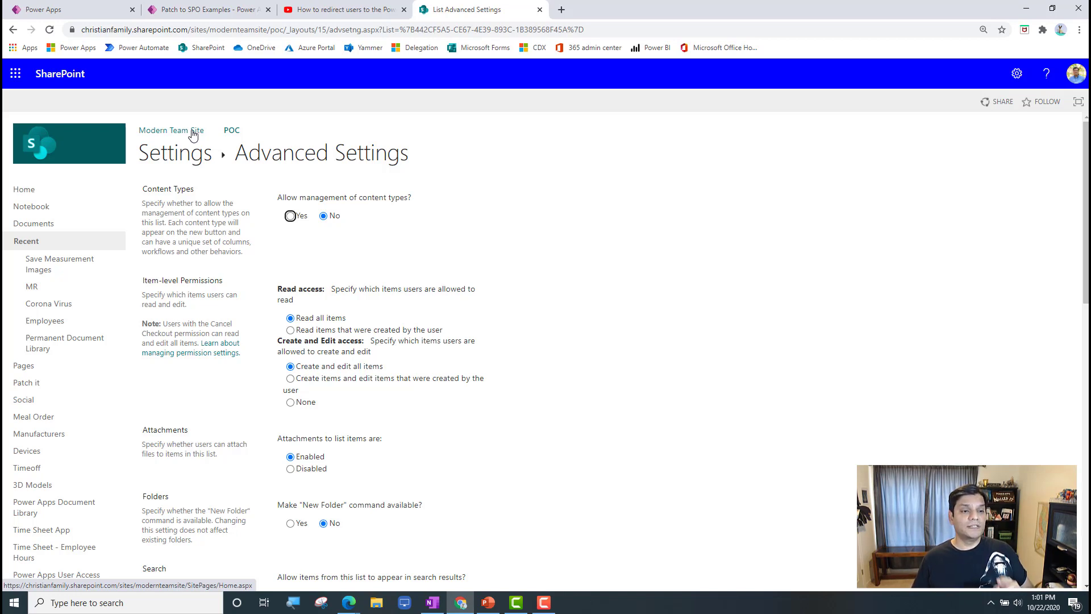
- Go to the parent Modern Team Site's settings and check its site collection administrators without changing them
left_click(233, 135)
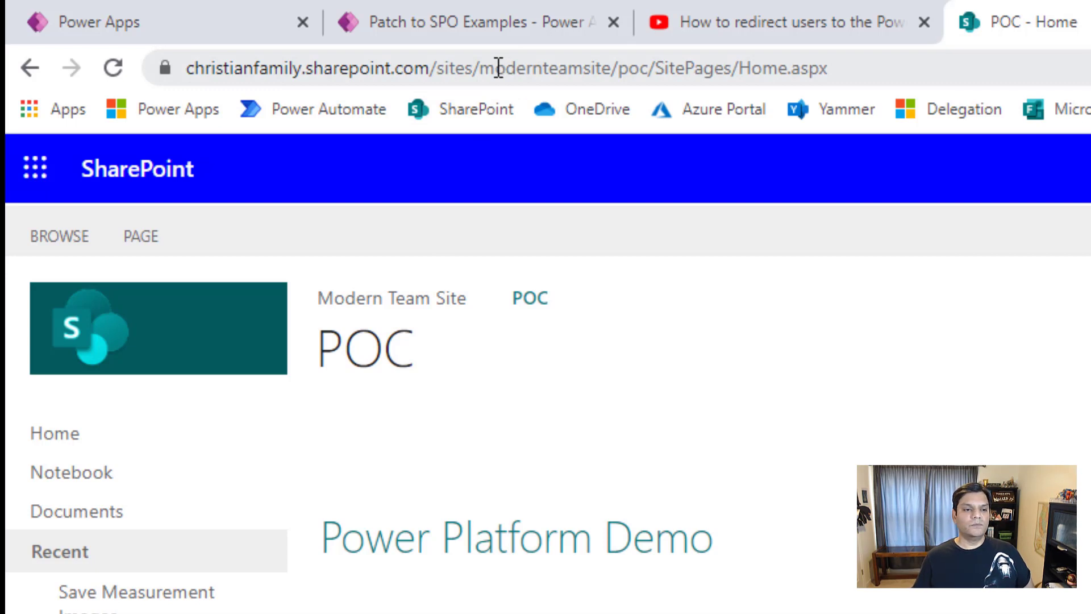
left_click(360, 308)
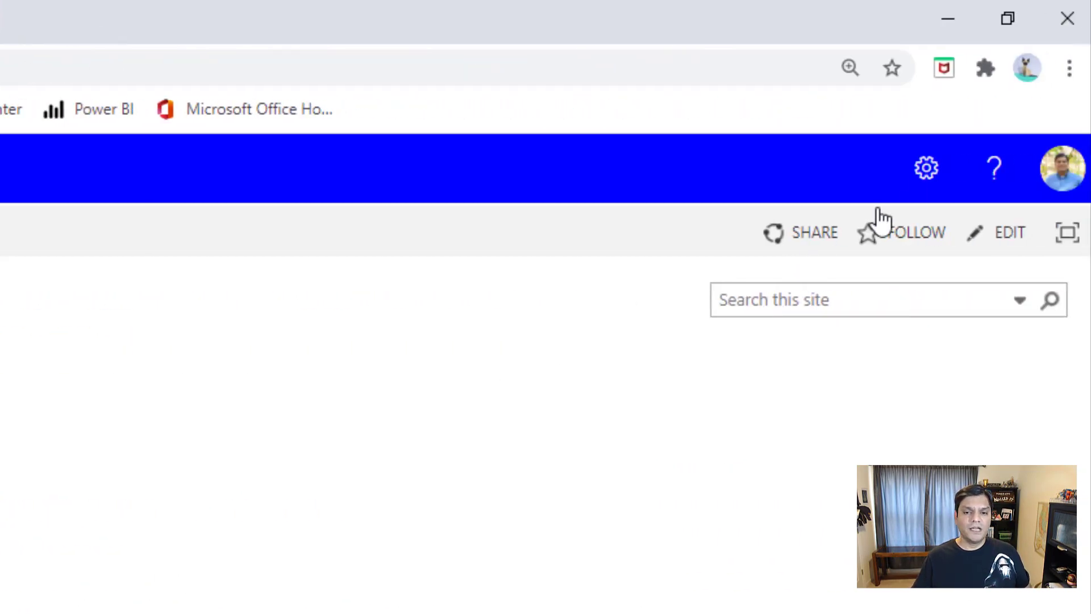
left_click(923, 173)
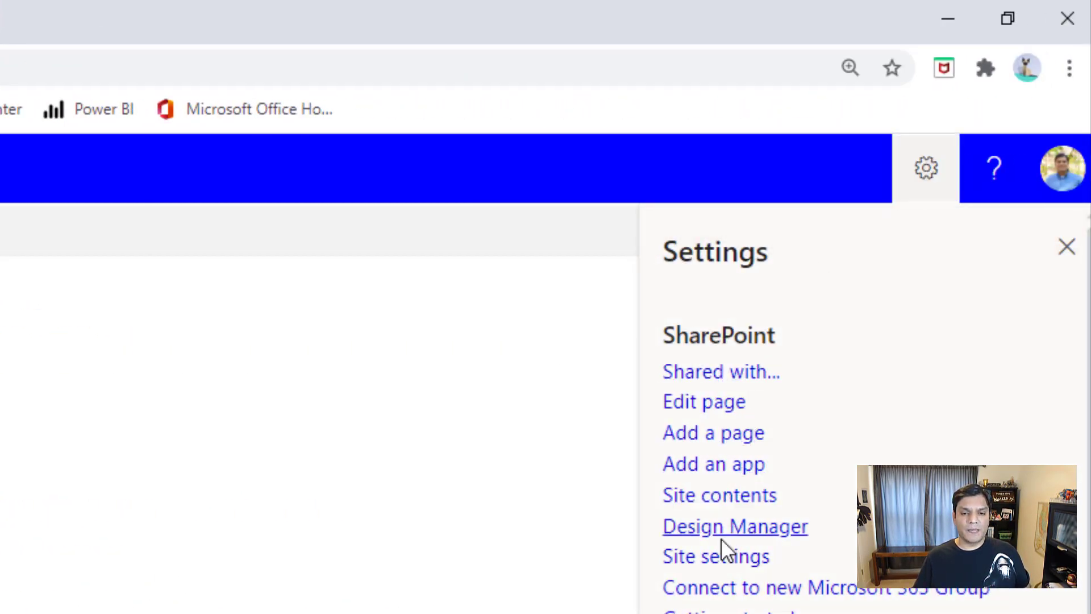
left_click(702, 558)
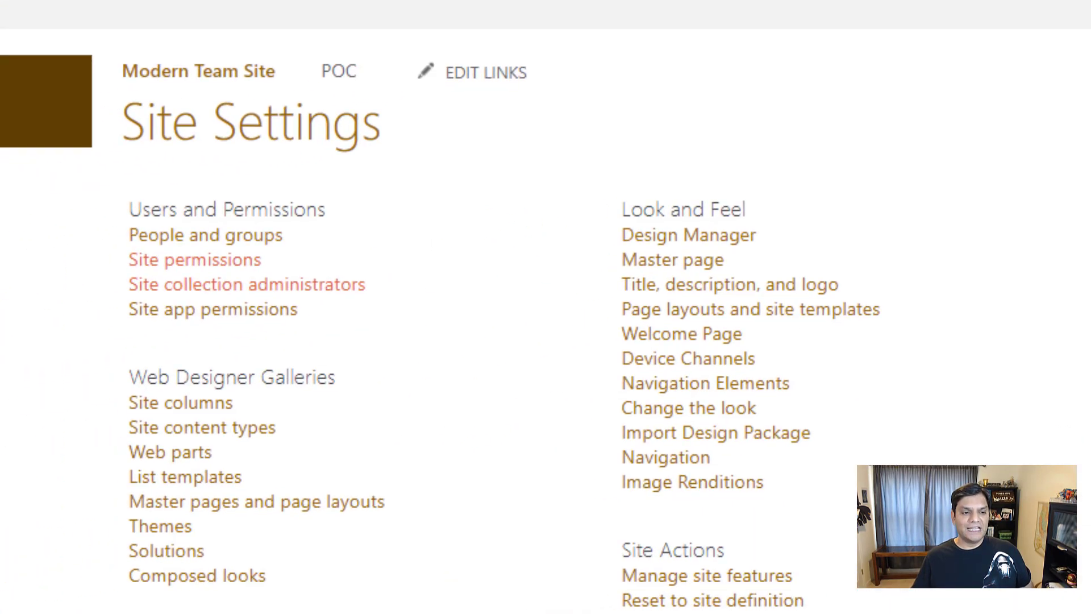
left_click(335, 294)
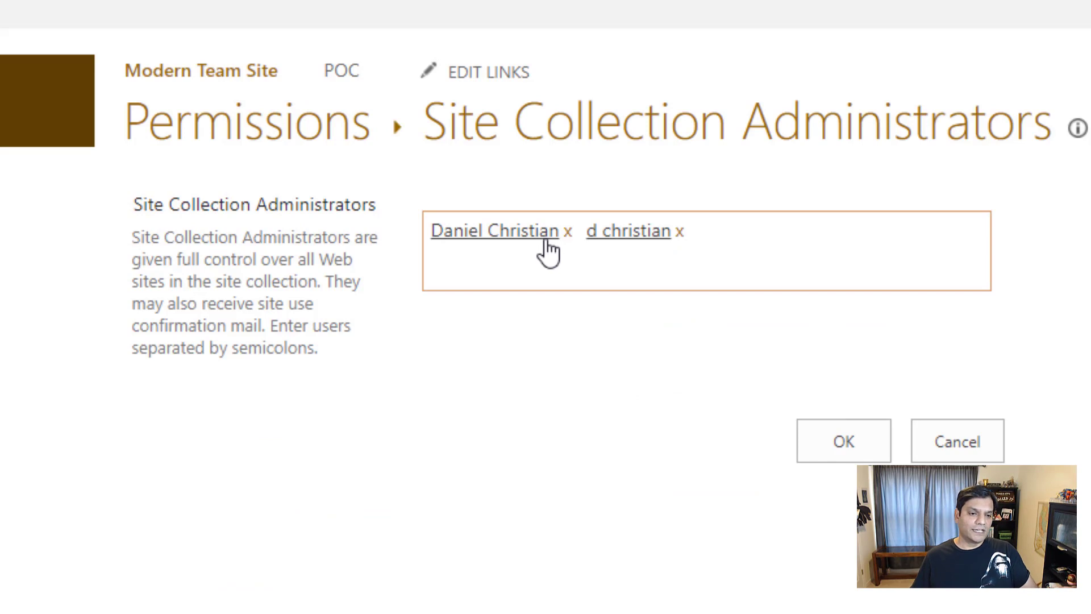
left_click(935, 444)
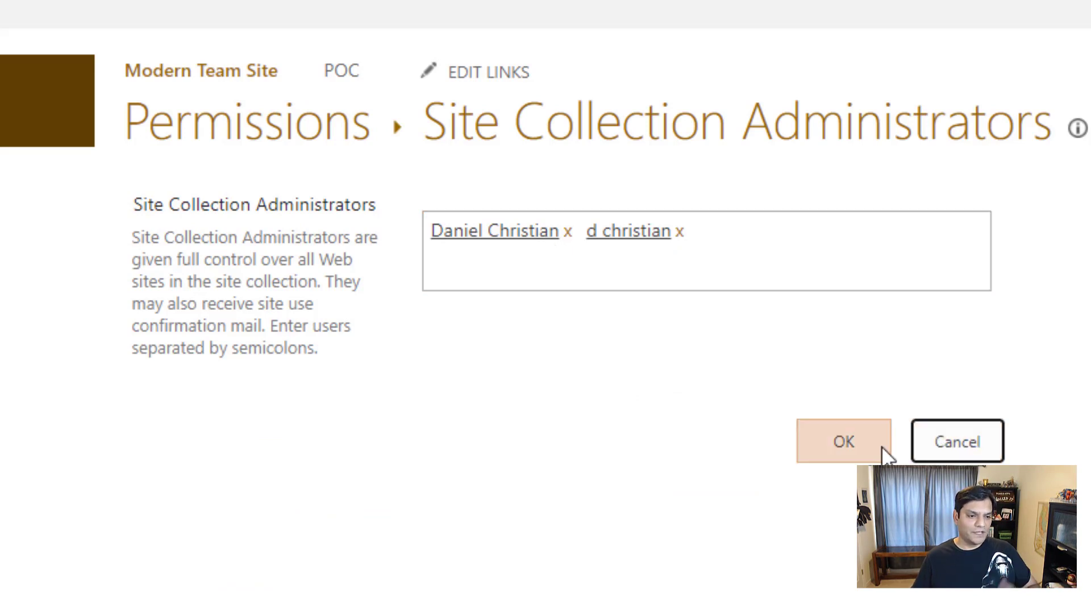
- Copy the Edit permission level of the Modern Team Site and name the copy "PowerApps List Contribute"
left_click(251, 263)
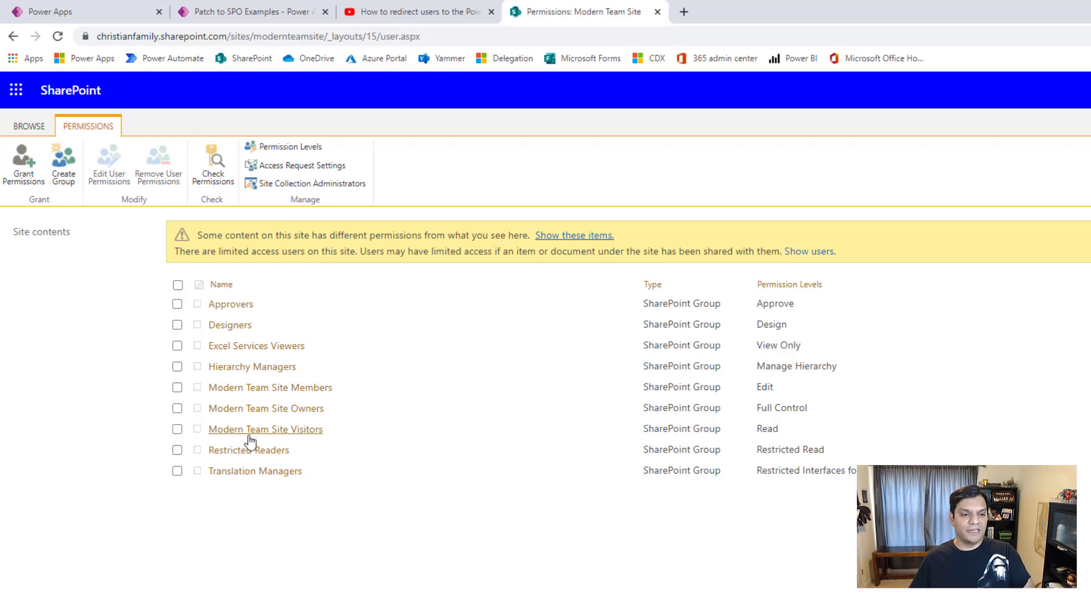
left_click(316, 149)
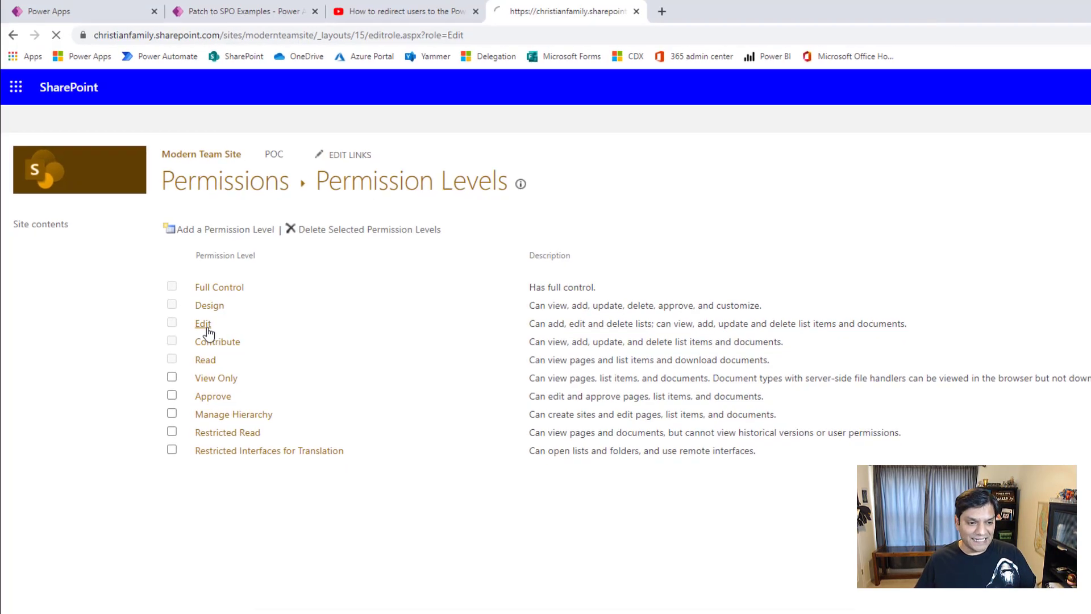
left_click(210, 336)
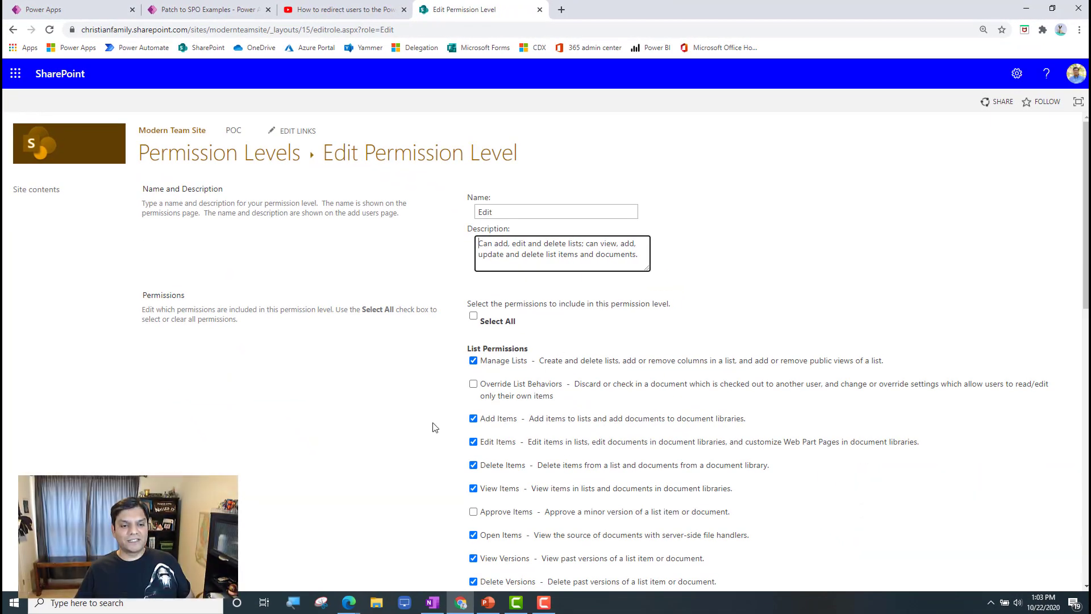
scroll(362, 485, "down", 1)
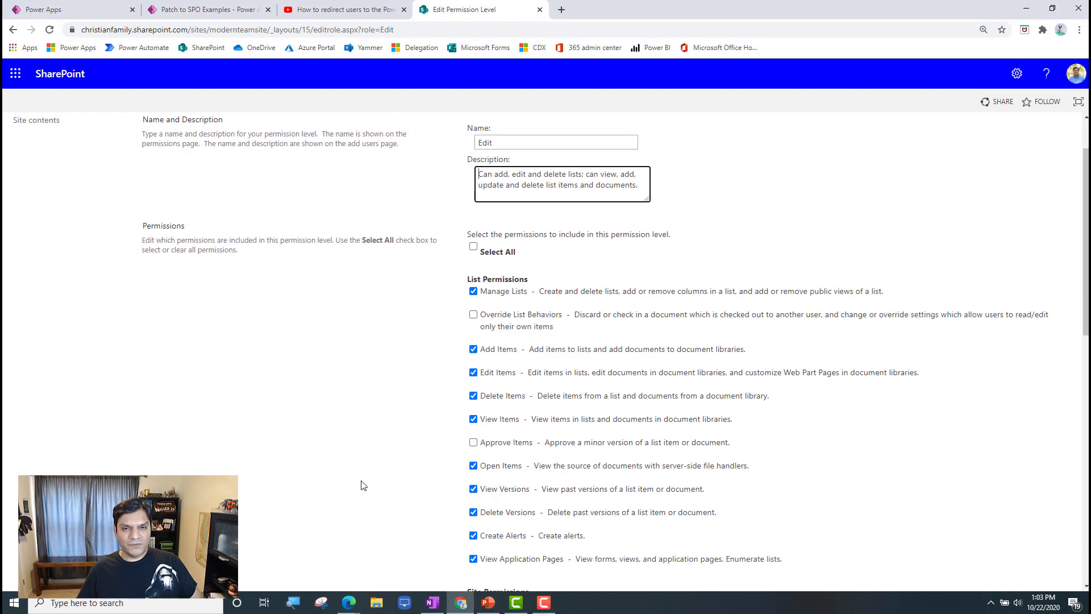
scroll(707, 483, "down", 9)
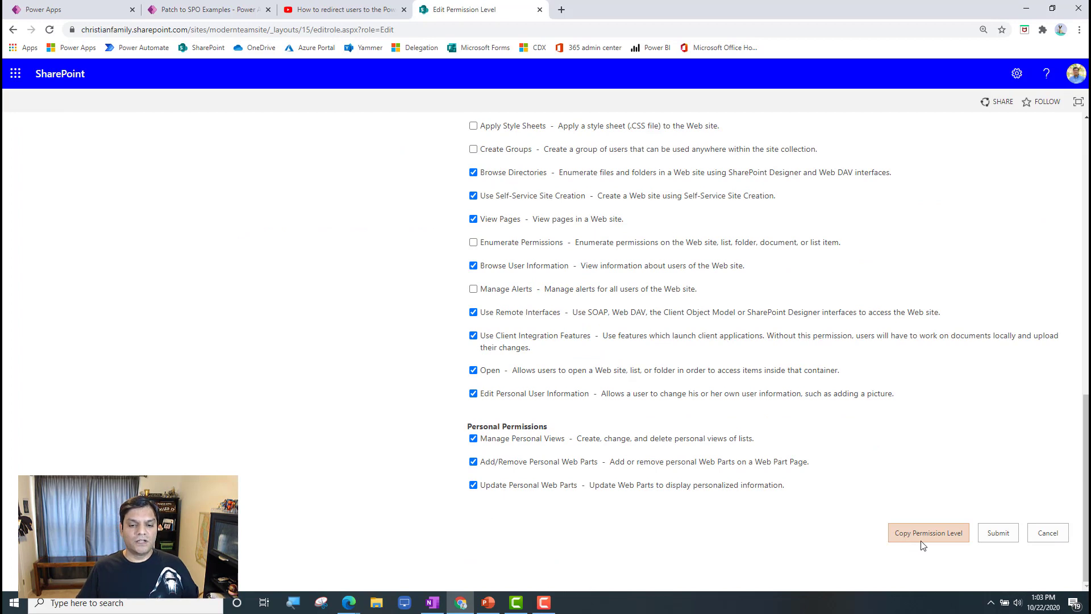
left_click(923, 544)
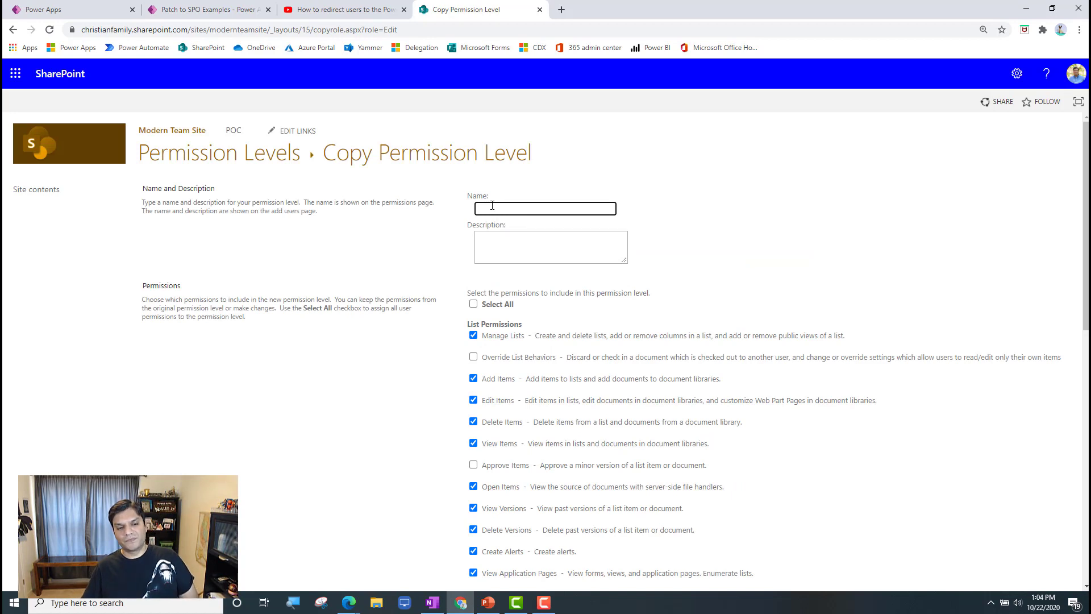
left_click(492, 208)
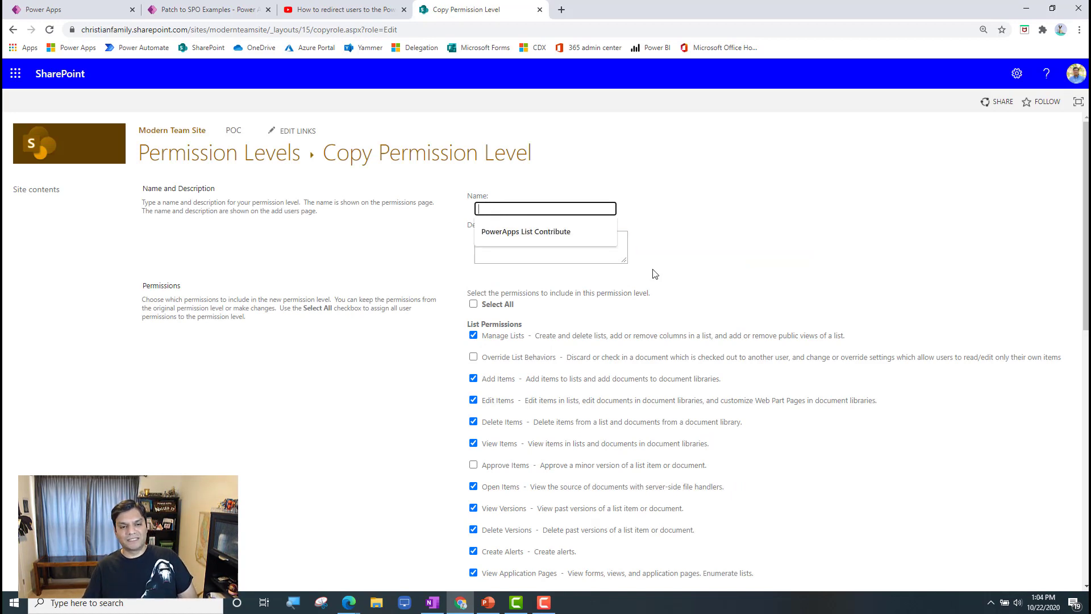
left_click(542, 234)
- Describe the new level as "This is the permission level I will use for all my Power Apps that use SP lists as the datasource"
left_click(609, 252)
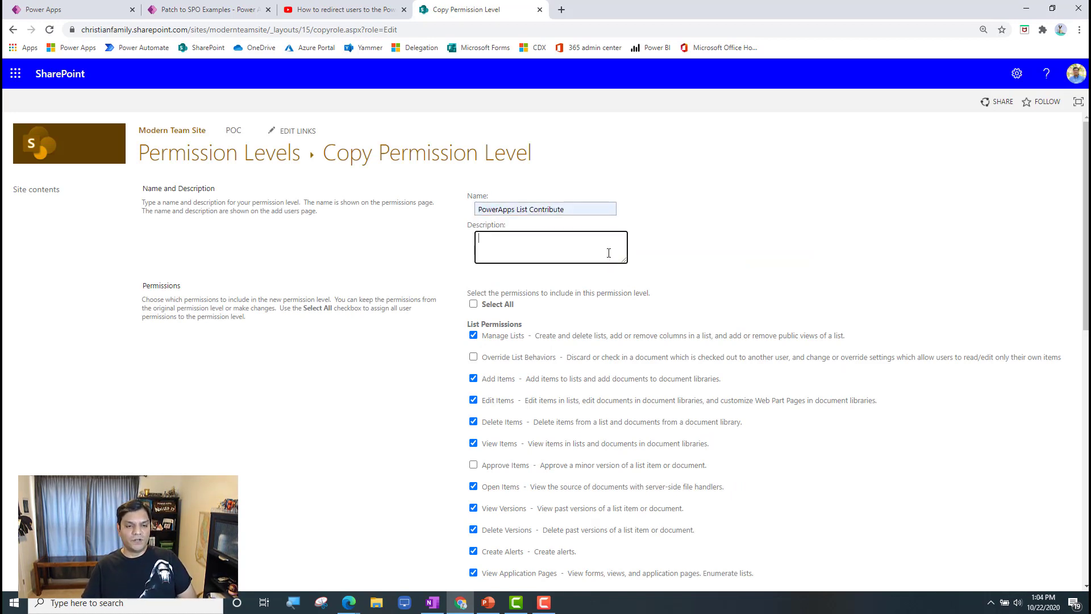
type("This is ")
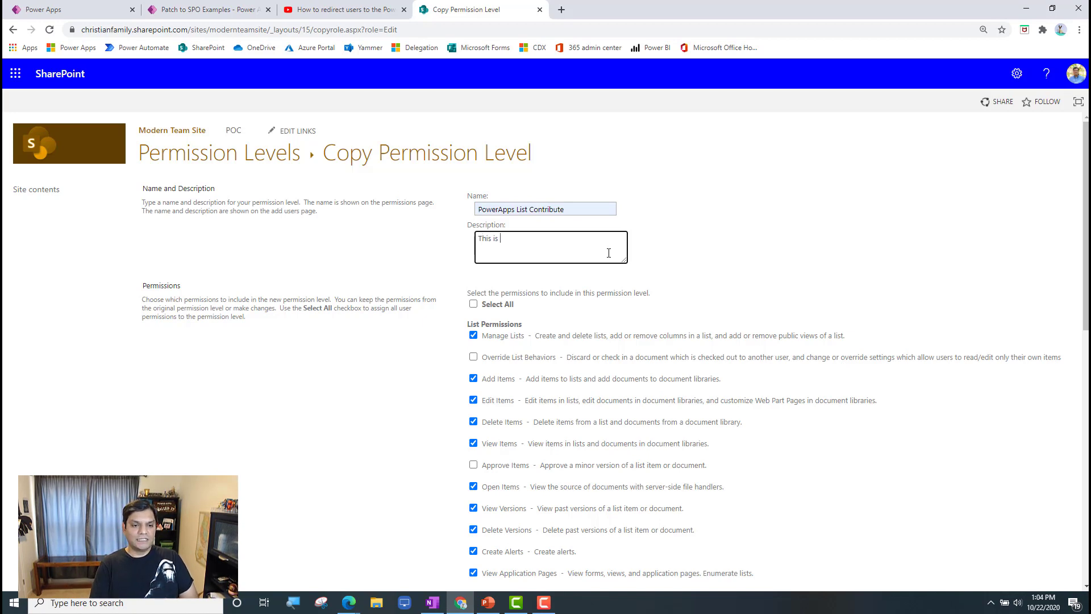
type("the permission level ")
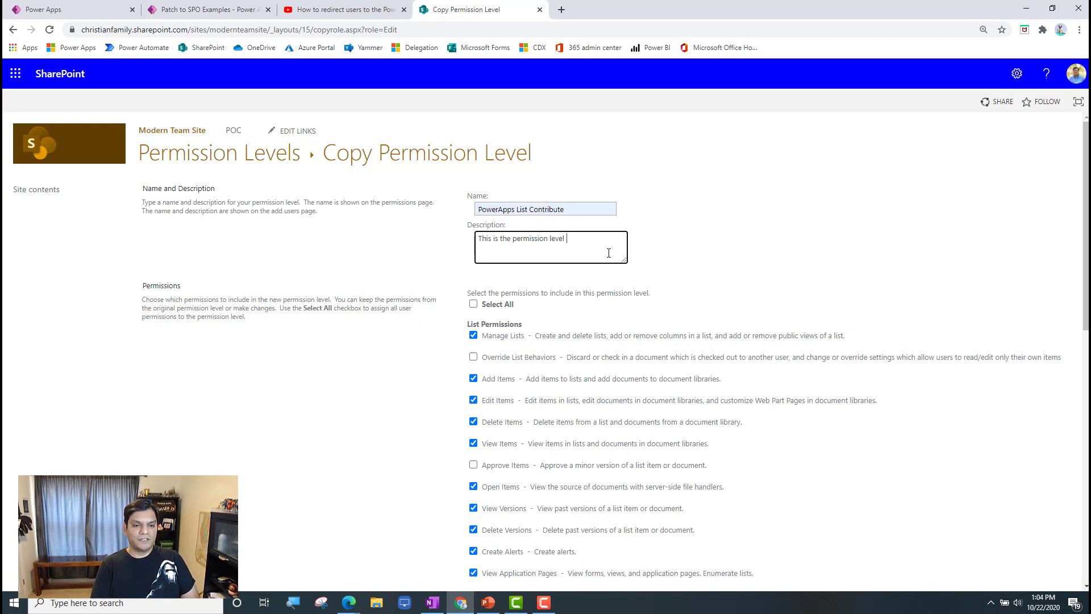
type("I will use for all ")
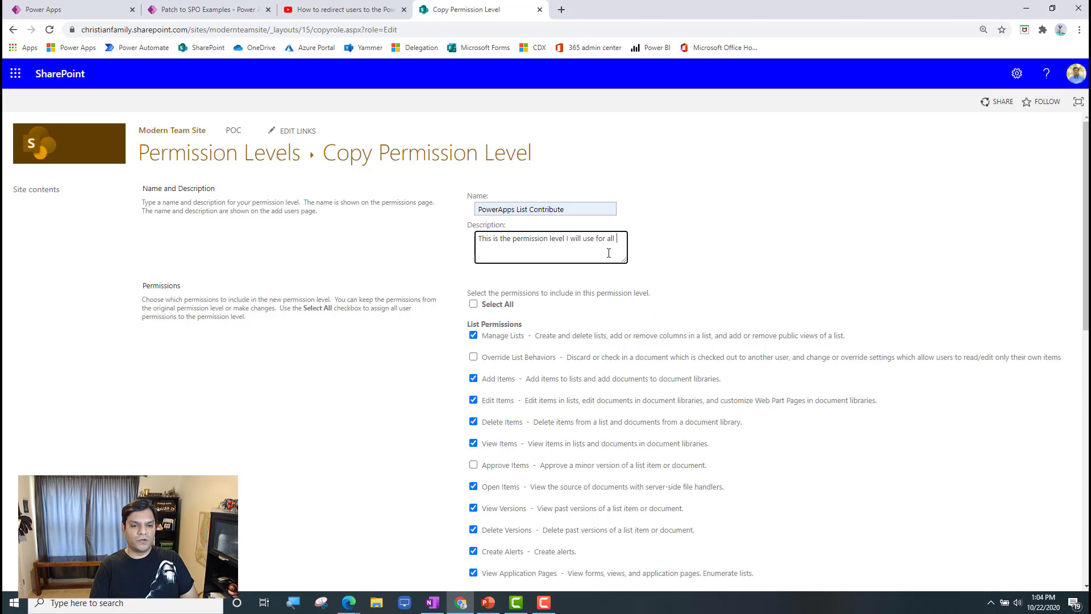
type("my Power Apps that use SP list")
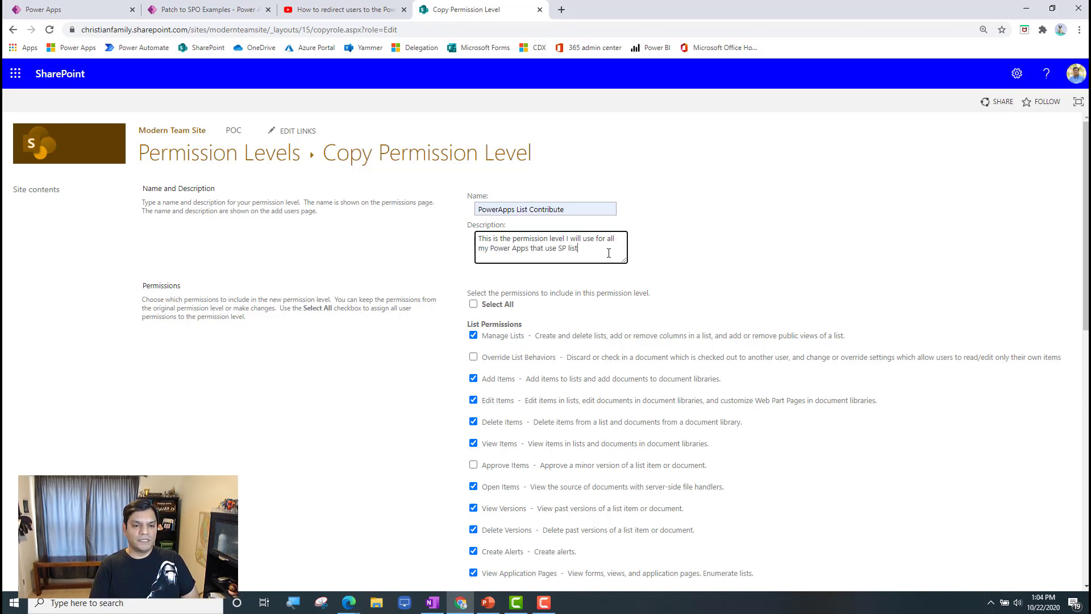
type("s as the datasource")
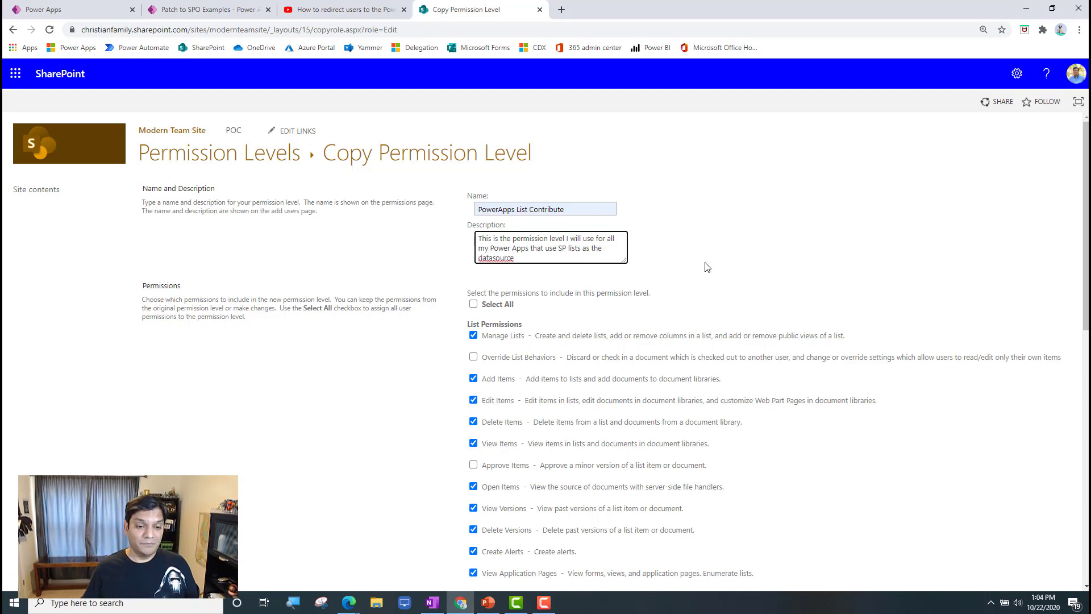
- Review the list, site and personal permissions included in the copied permission level
scroll(712, 267, "down", 10)
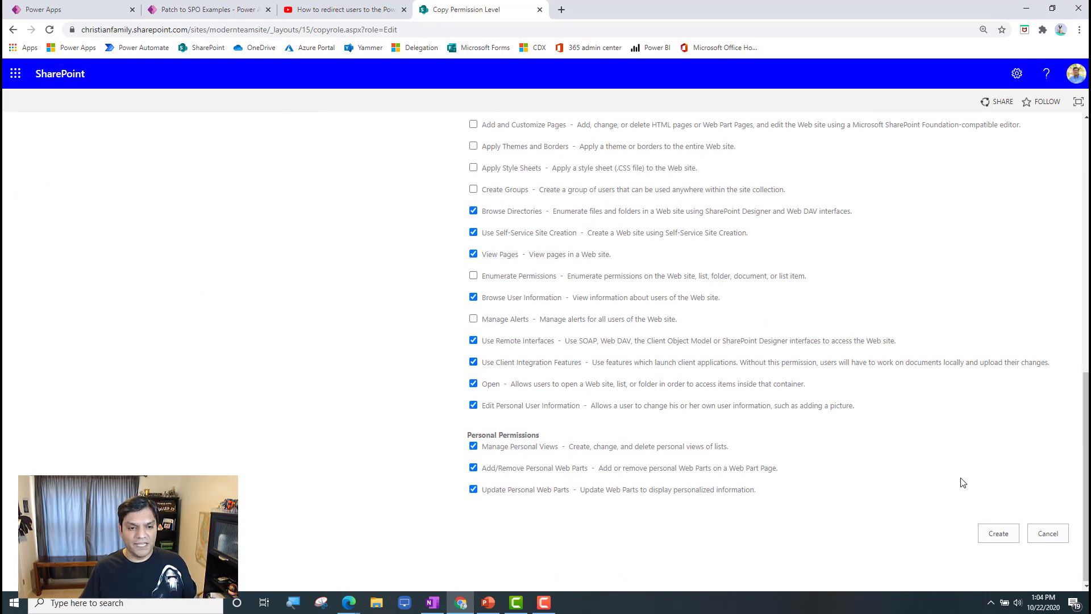
scroll(960, 480, "up", 7)
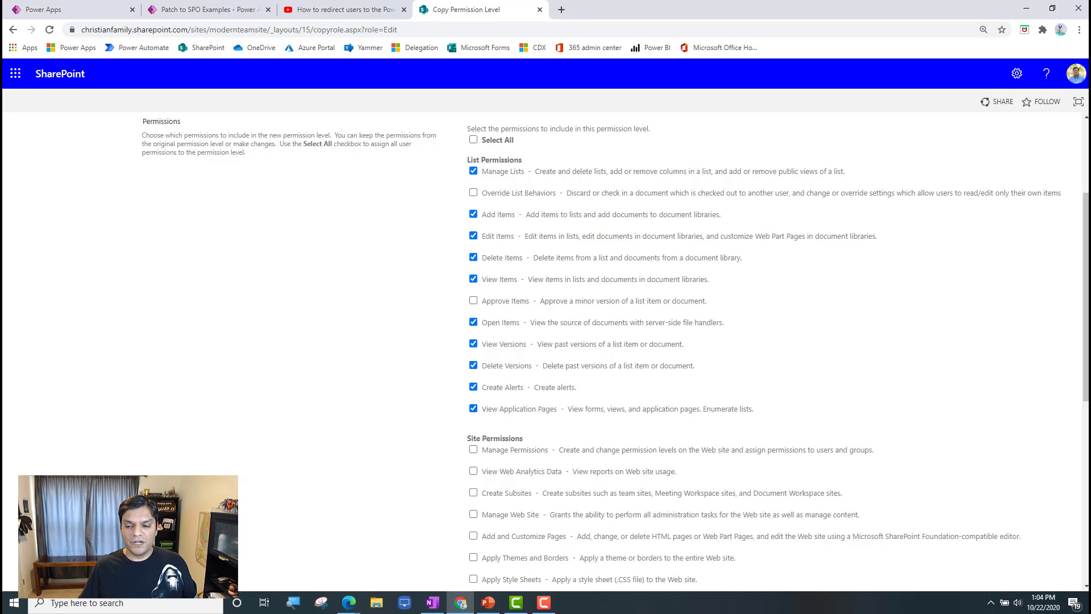
key("alt+Tab")
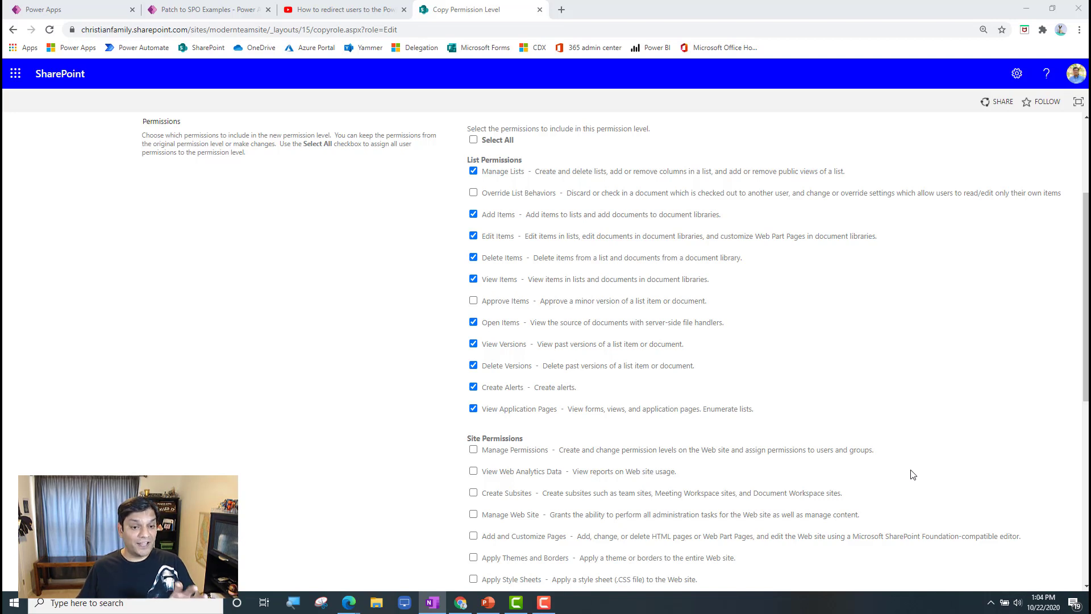
scroll(913, 474, "up", 3)
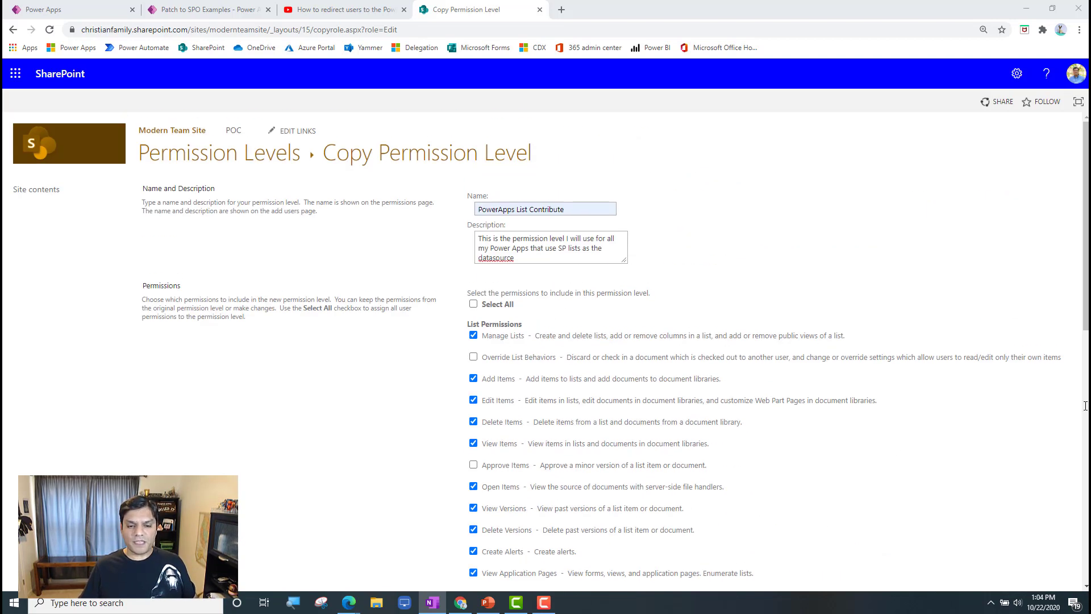
- Clear Manage Lists, Delete Items, Open Items, View Versions, Delete Versions, Create Alerts and View Application Pages in the new level's list permissions
scroll(483, 326, "down", 5)
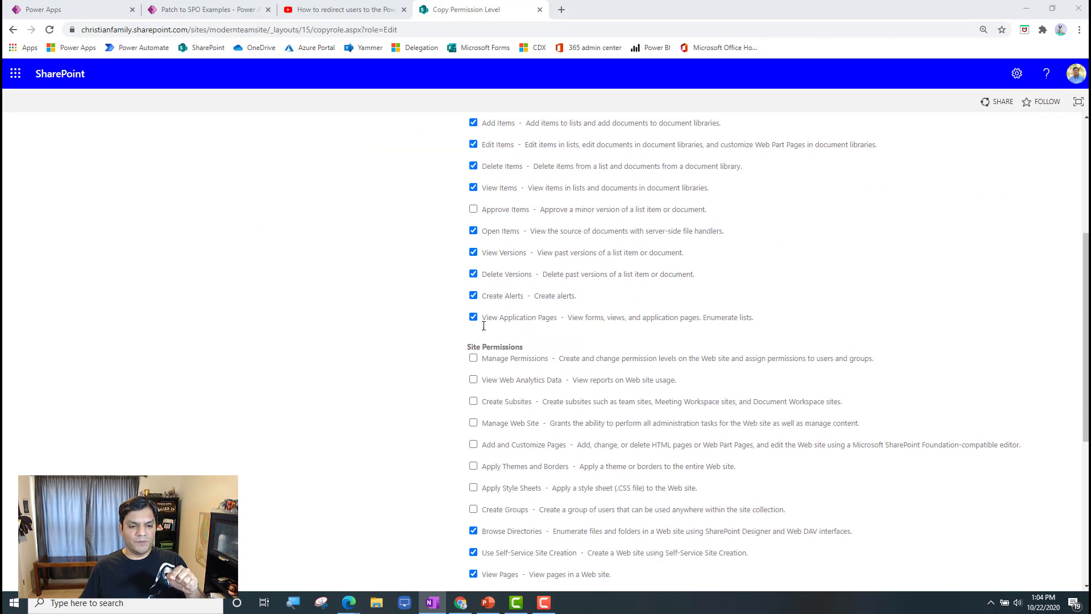
scroll(487, 319, "down", 5)
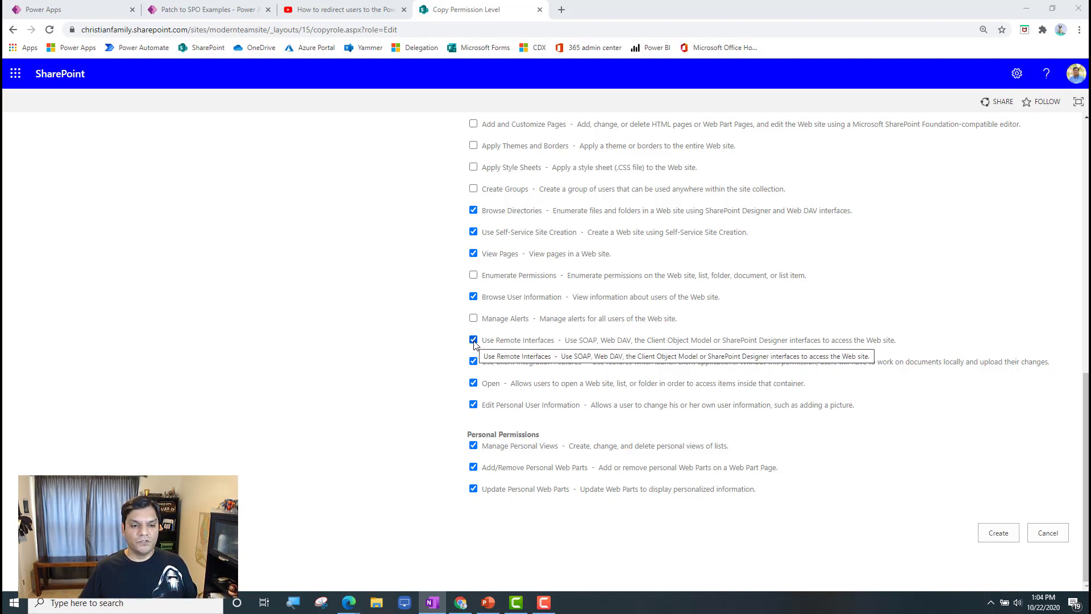
scroll(598, 372, "up", 10)
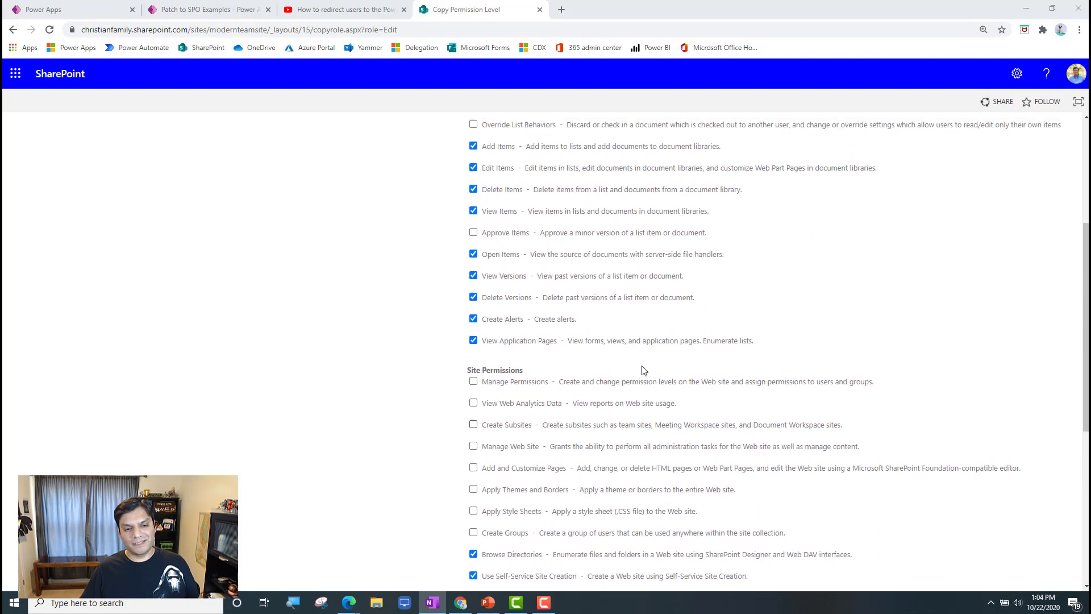
left_click(470, 292)
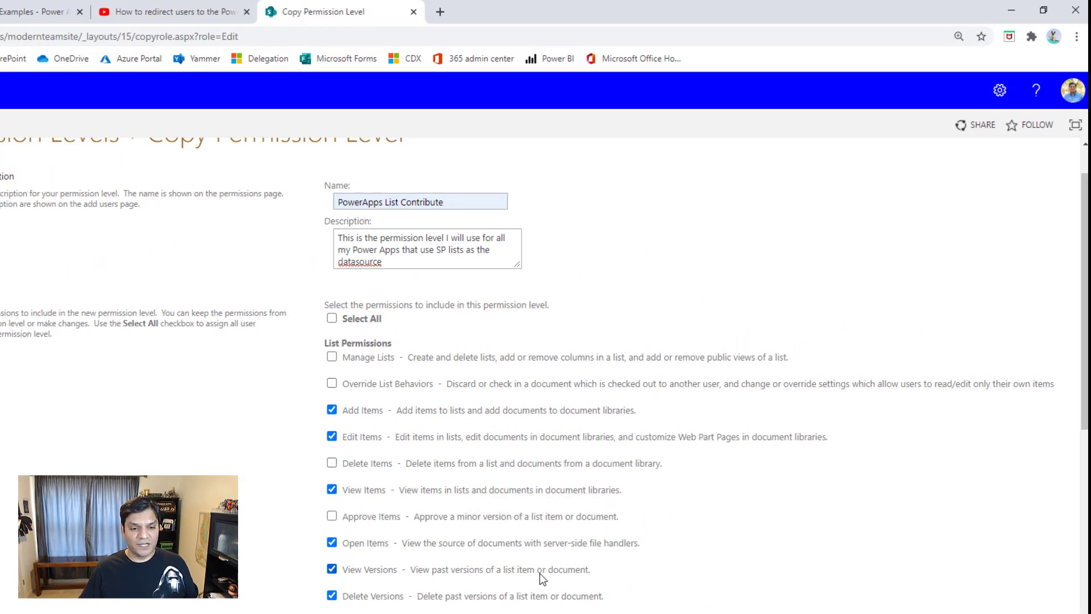
scroll(330, 486, "down", 1)
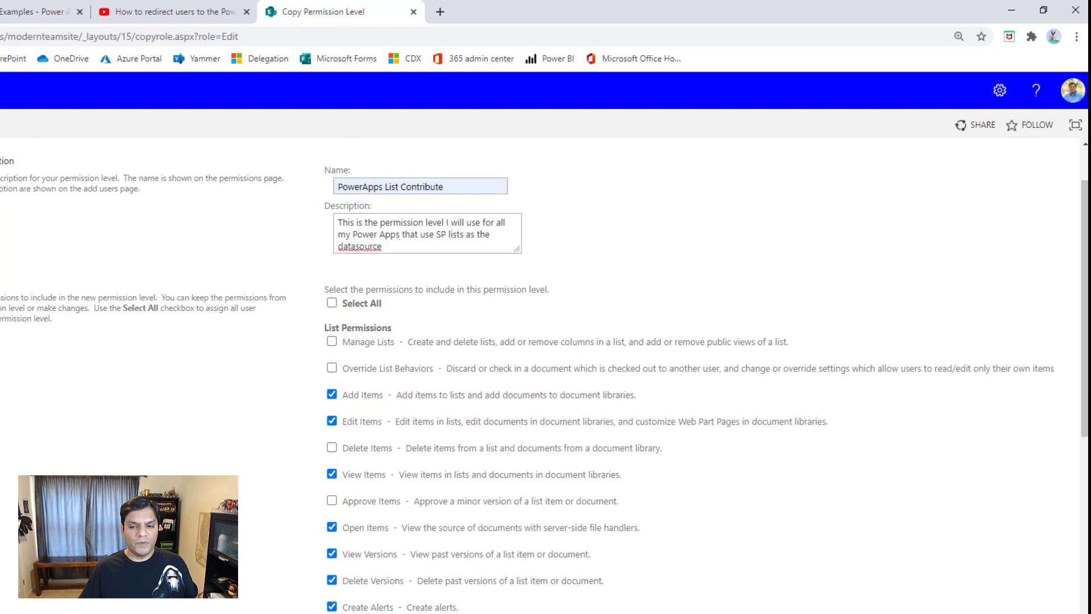
left_click(334, 523)
left_click(331, 554)
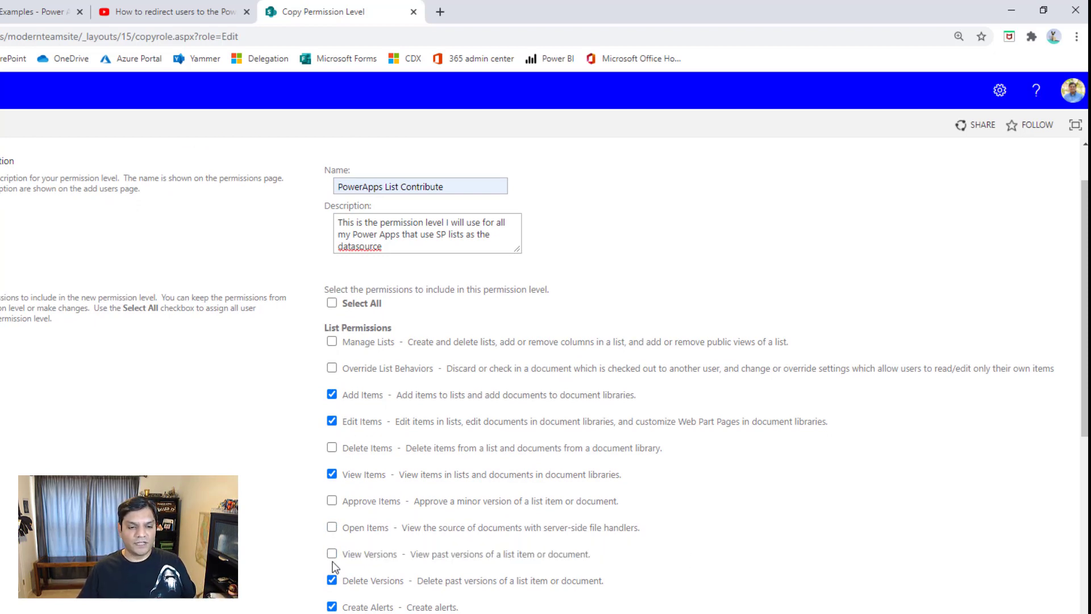
left_click(332, 527)
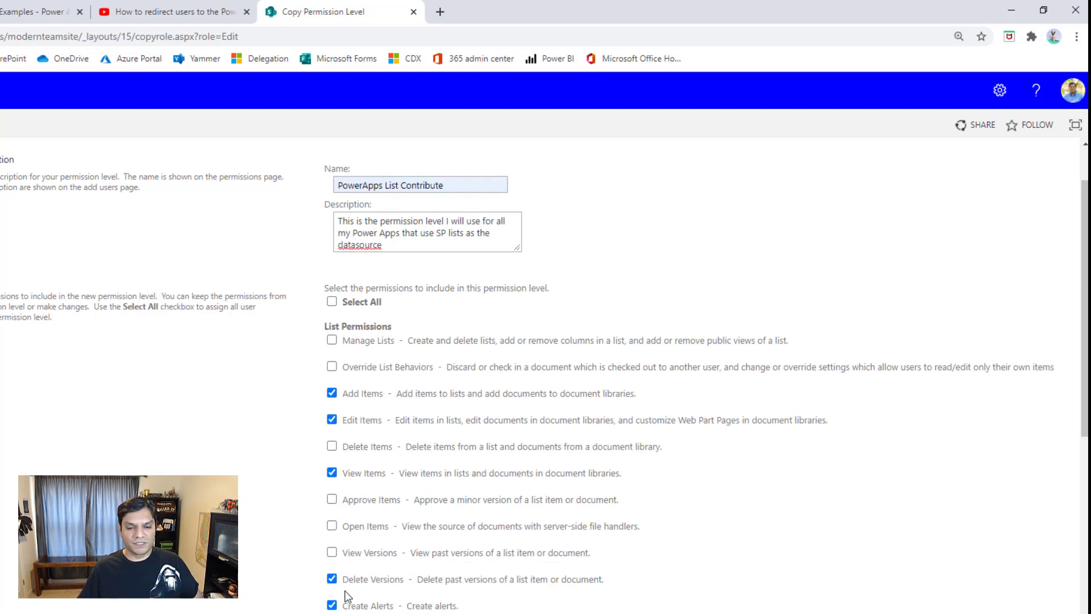
scroll(347, 595, "down", 1)
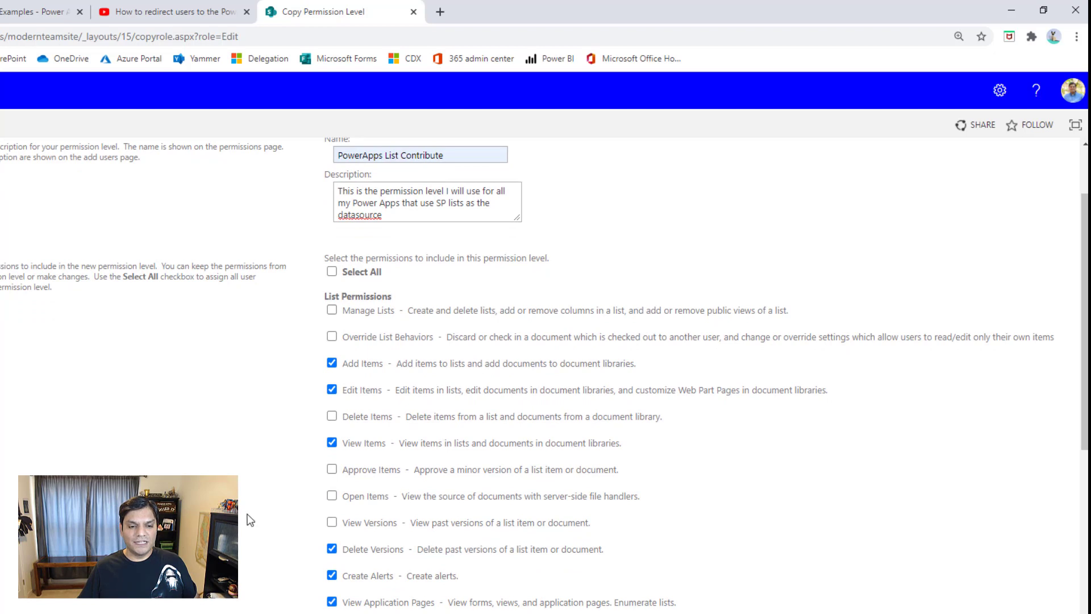
left_click(332, 549)
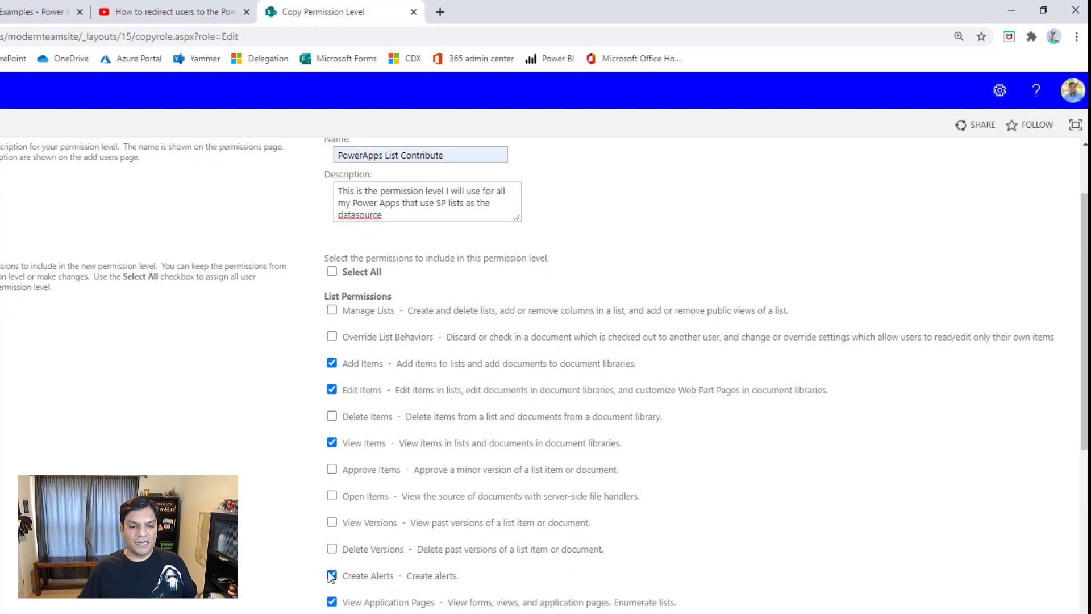
left_click(332, 575)
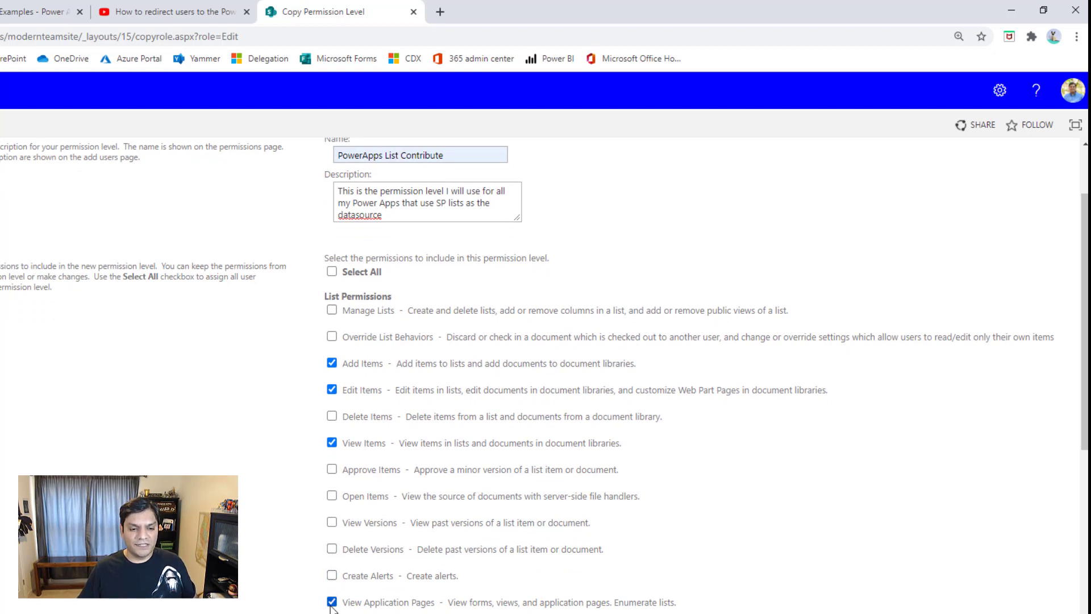
left_click(331, 601)
- Clear Browse Directories, Use Self-Service Site Creation, View Pages and the other site permissions of the new level except Open
scroll(333, 605, "down", 5)
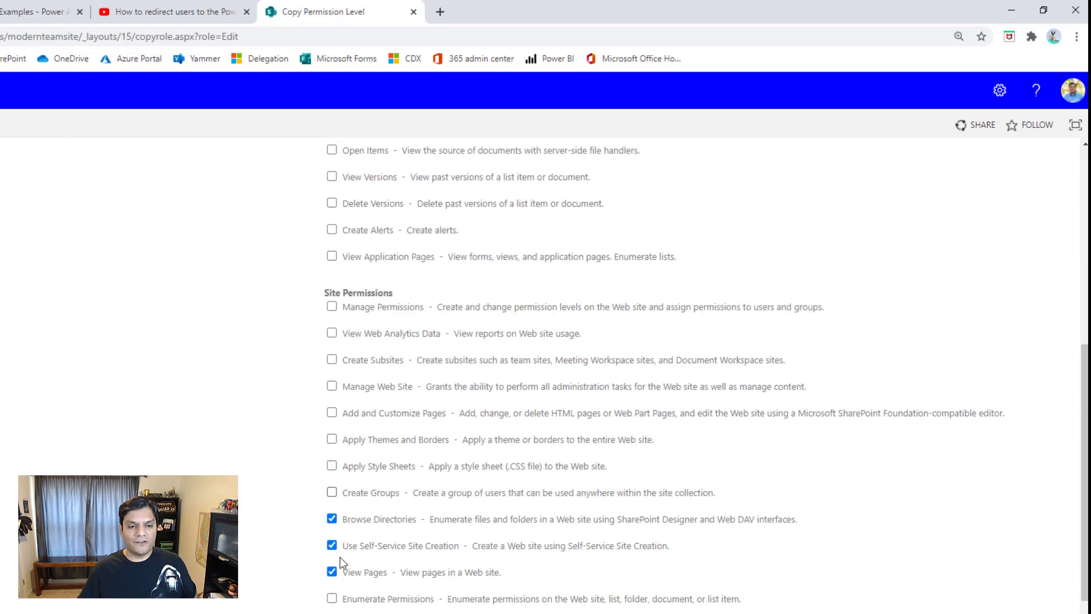
left_click(331, 518)
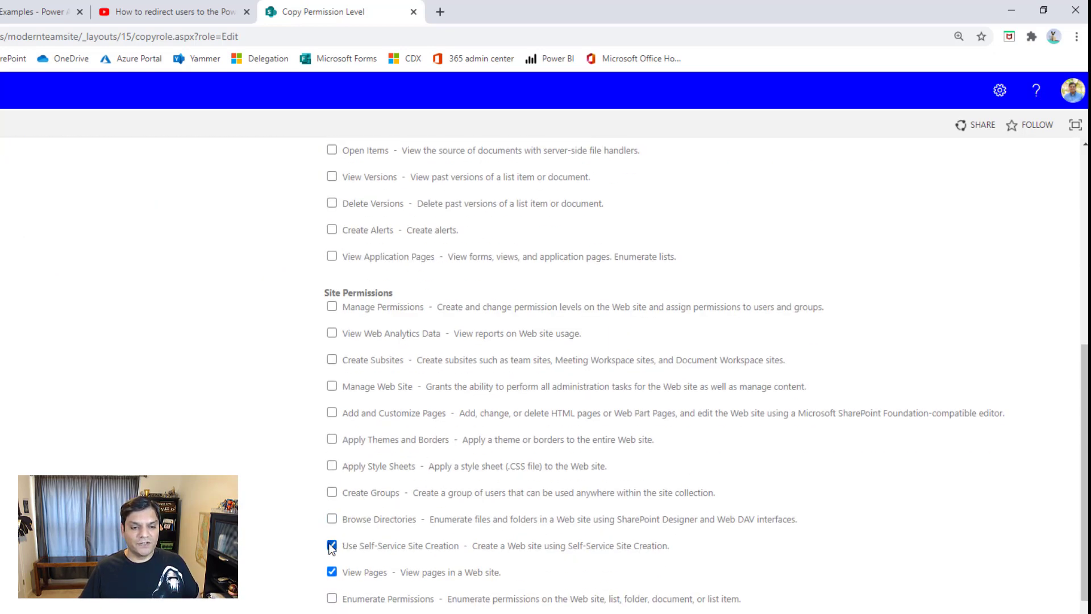
left_click(331, 545)
left_click(332, 572)
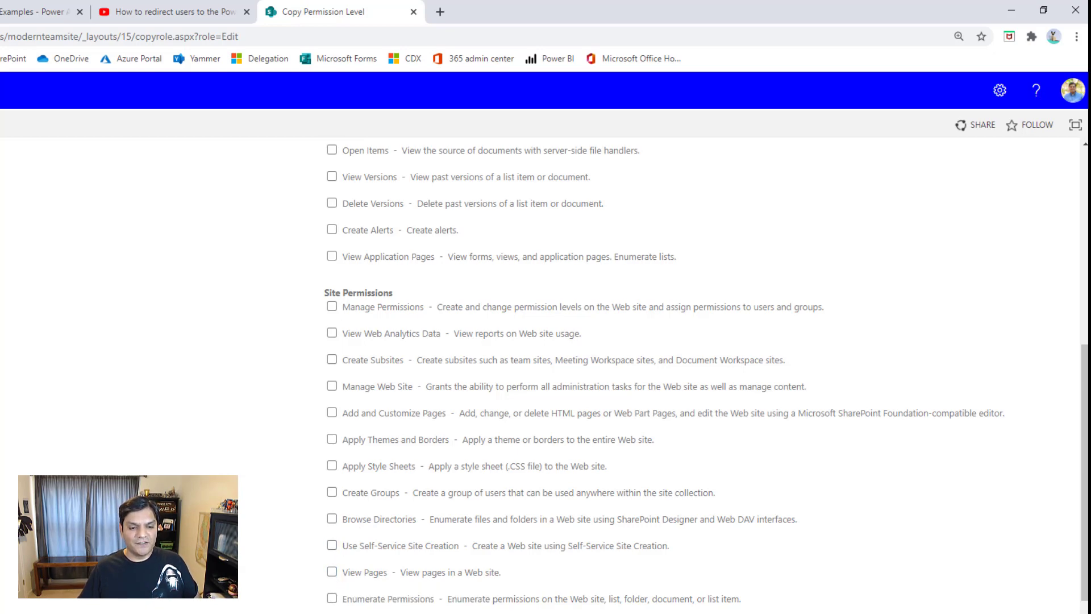
scroll(337, 579, "down", 3)
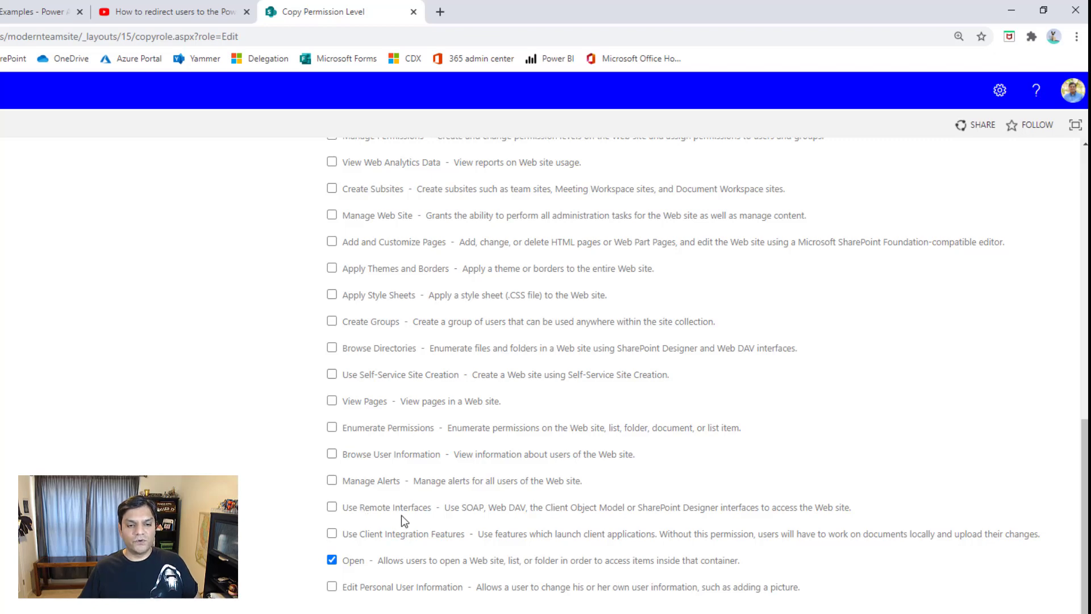
- Select all permissions at once and deselect them all so that the new level starts without any permission
scroll(401, 515, "up", 8)
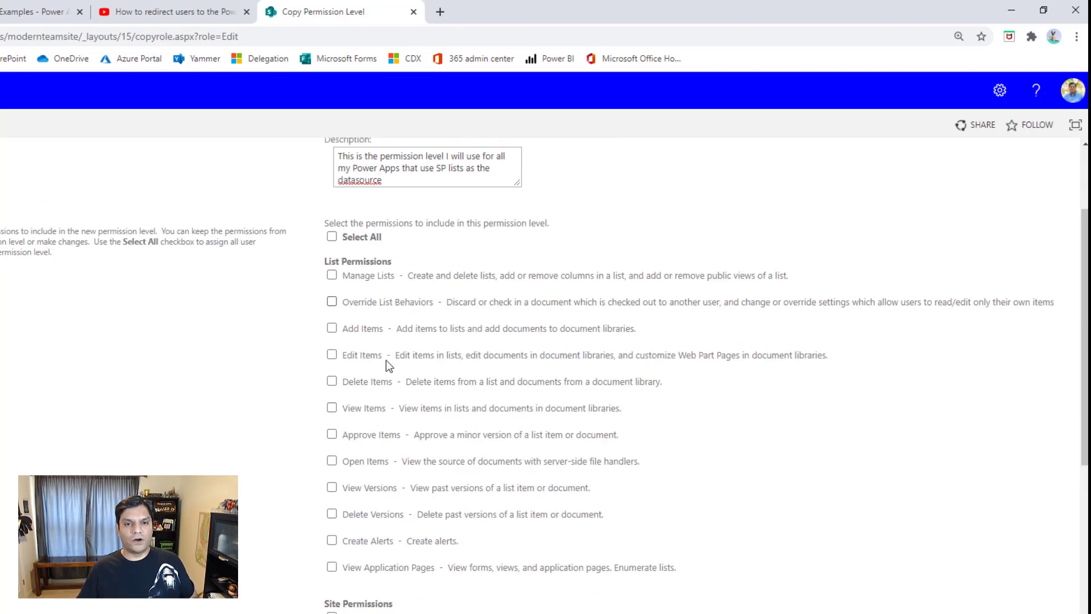
left_click(332, 237)
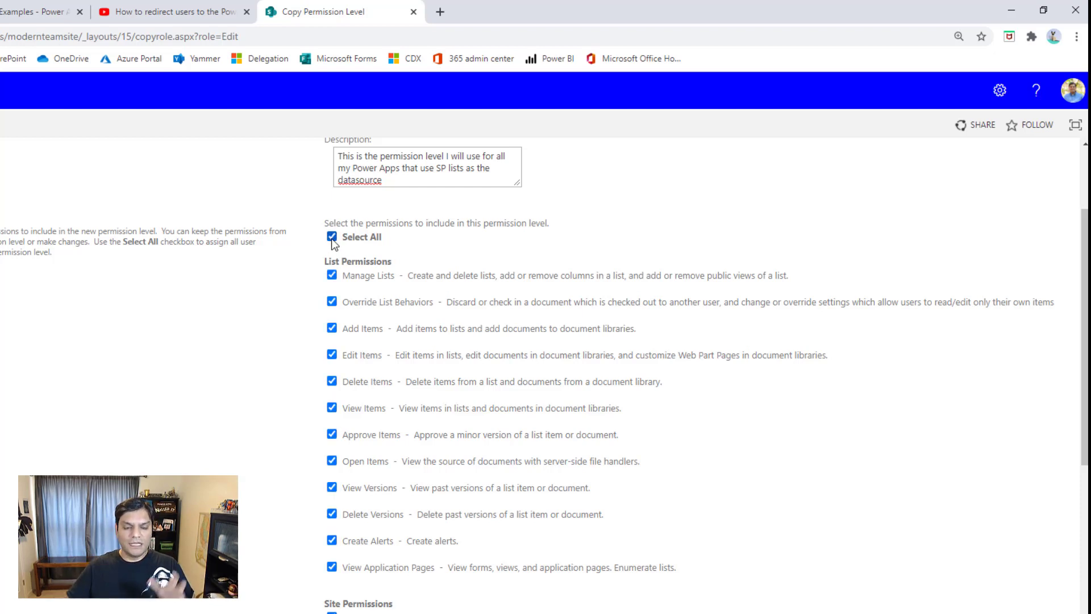
left_click(332, 238)
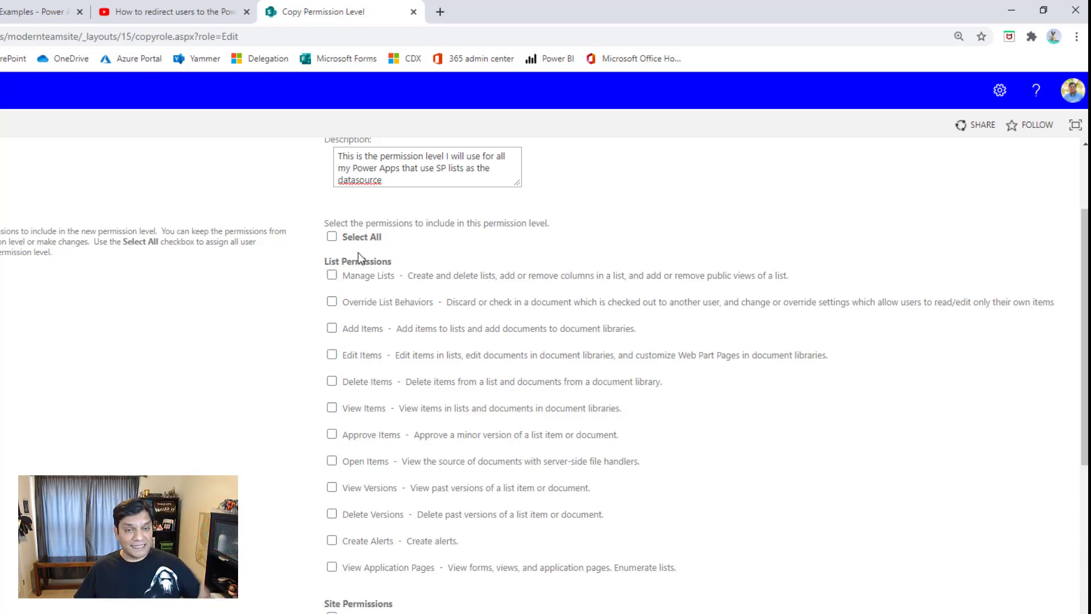
scroll(360, 267, "down", 10)
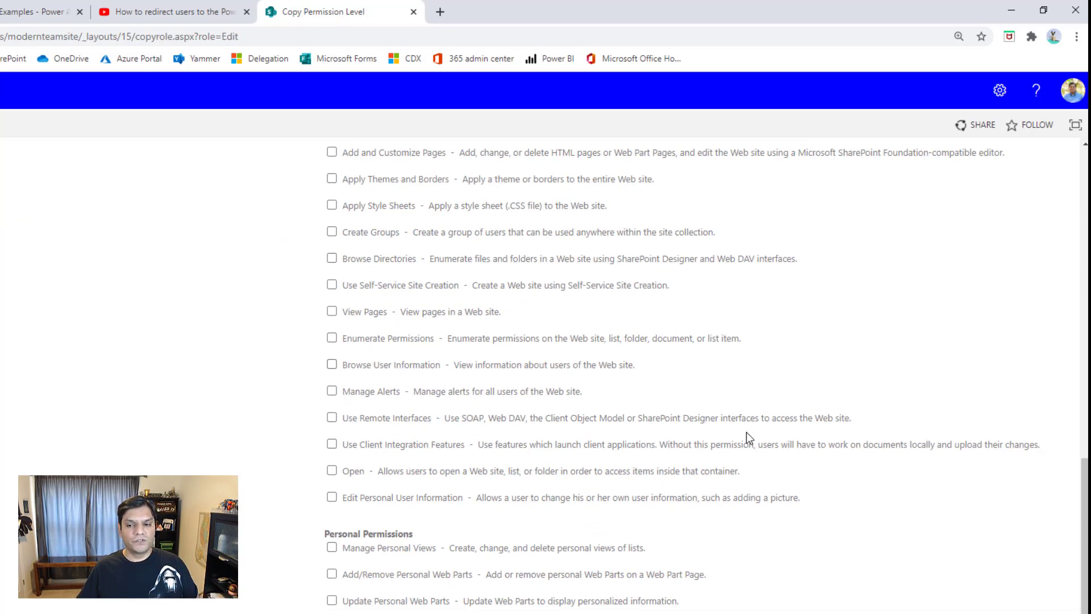
scroll(538, 410, "up", 5)
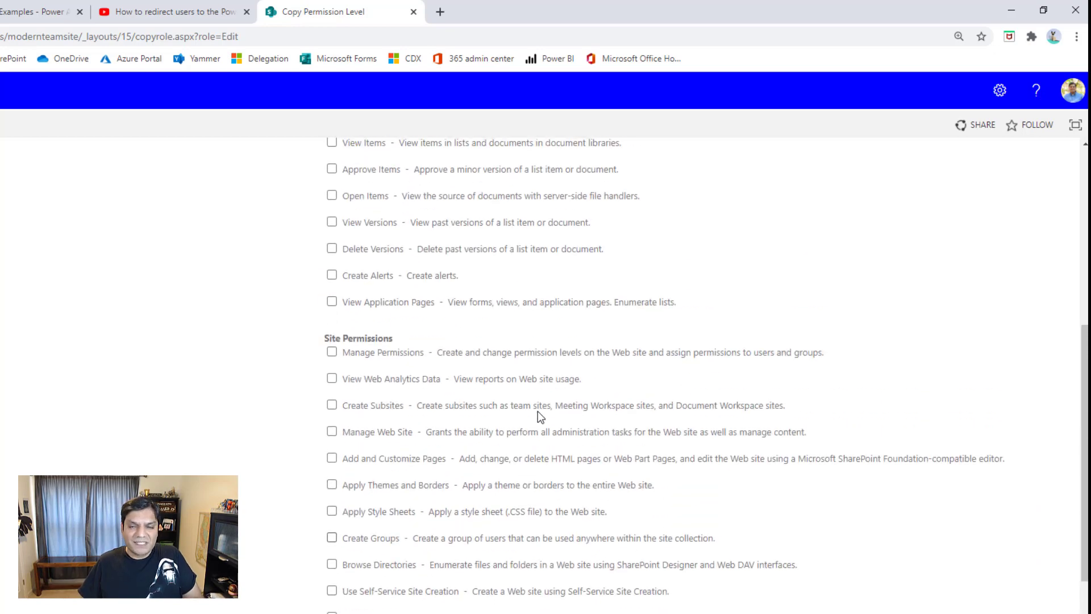
scroll(535, 419, "up", 5)
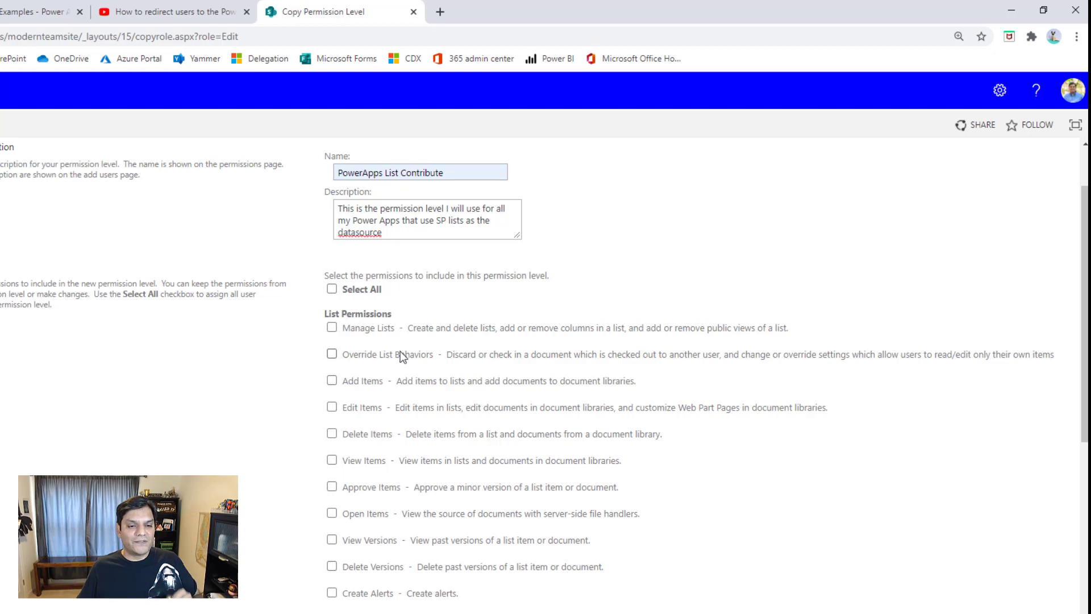
left_click(332, 288)
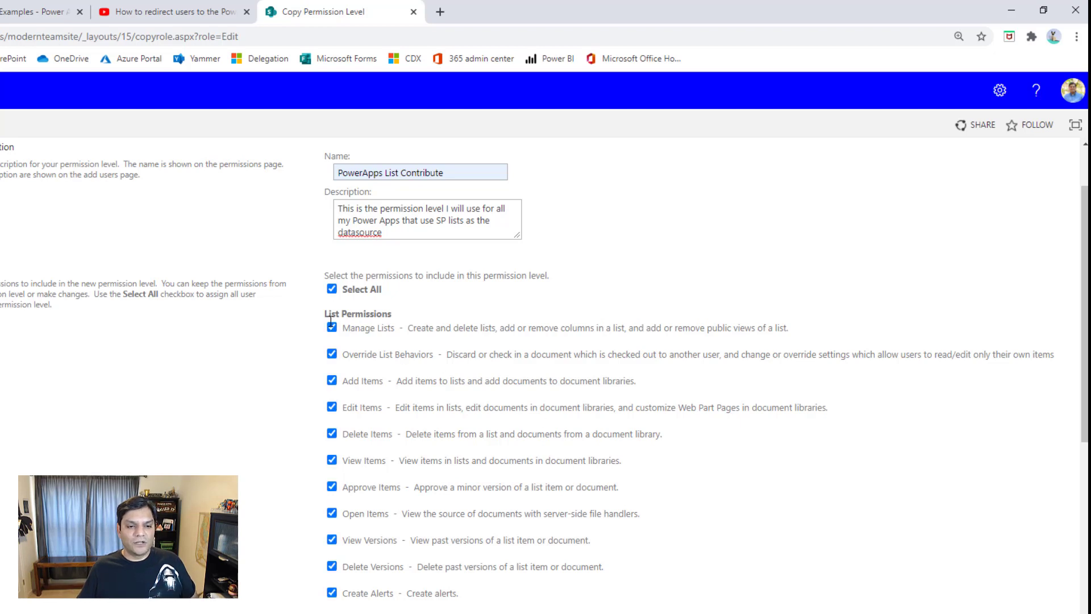
left_click(332, 289)
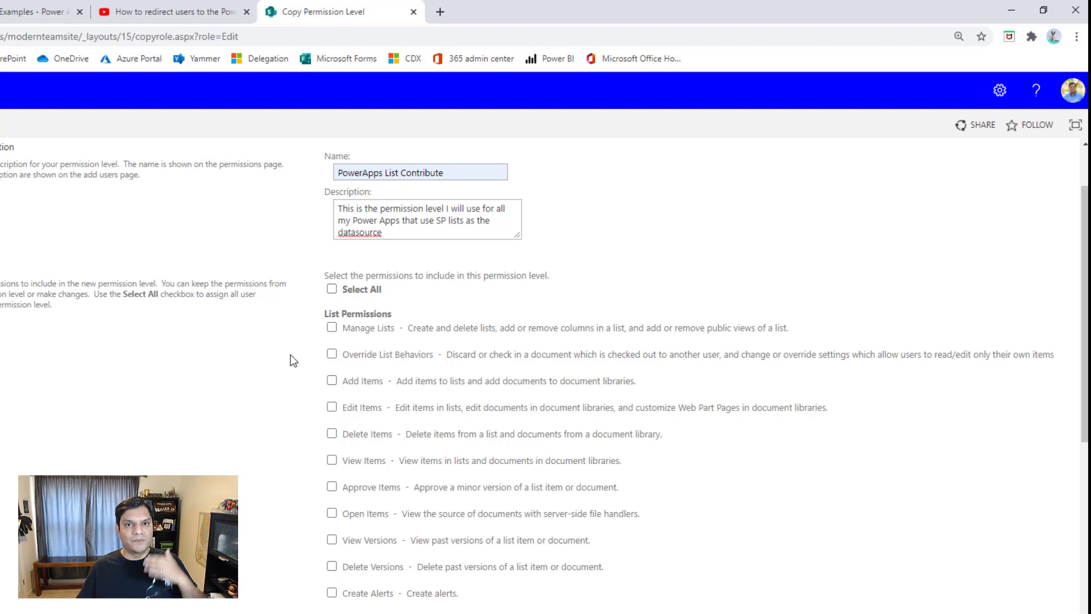
- Grant the new level only the Add Items, View Items, Edit Items and View Application Pages list permissions
left_click(331, 380)
left_click(332, 460)
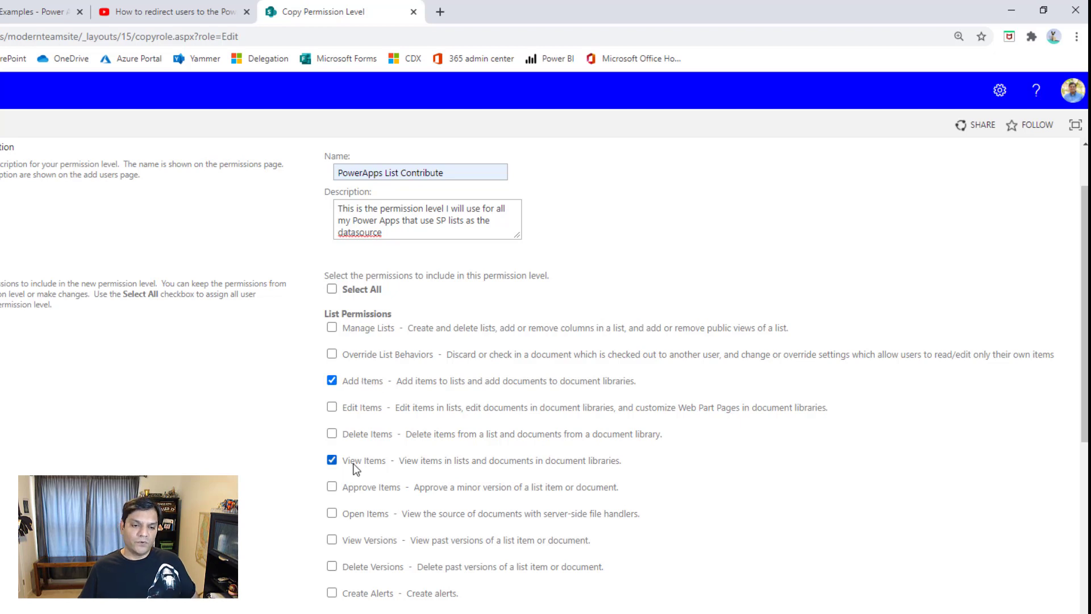
left_click(359, 406)
scroll(275, 438, "down", 3)
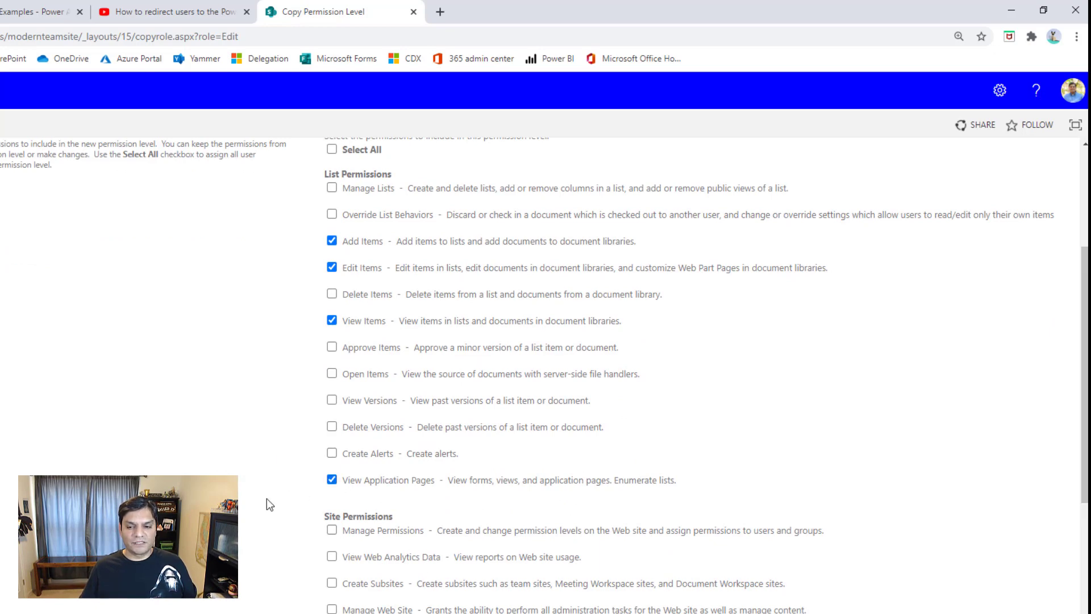
- Check the chosen list and site permissions and create the PowerApps List Contribute permission level
scroll(267, 499, "down", 5)
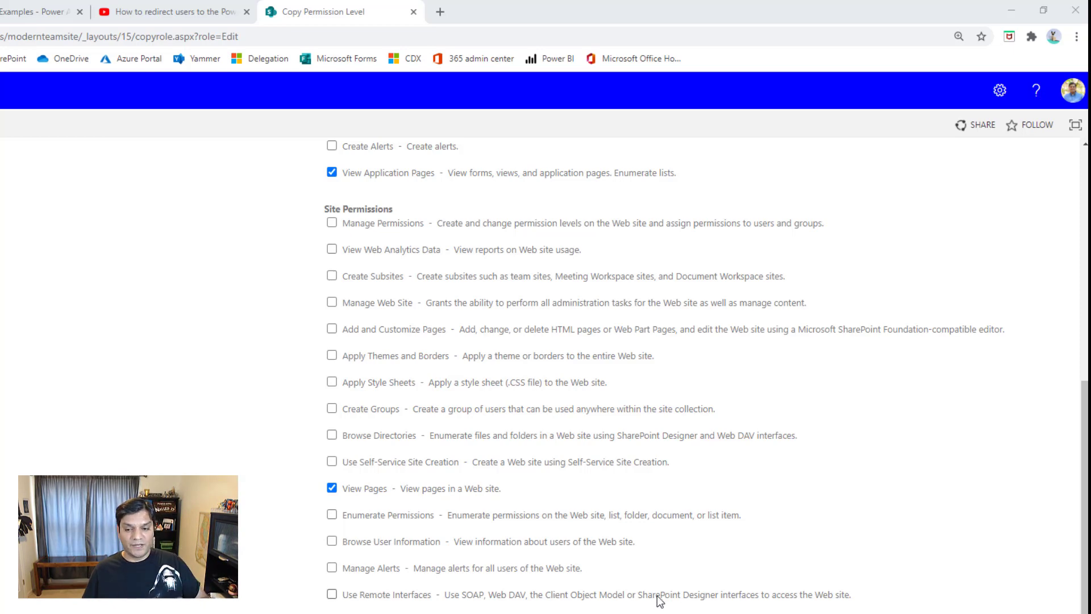
scroll(657, 591, "up", 5)
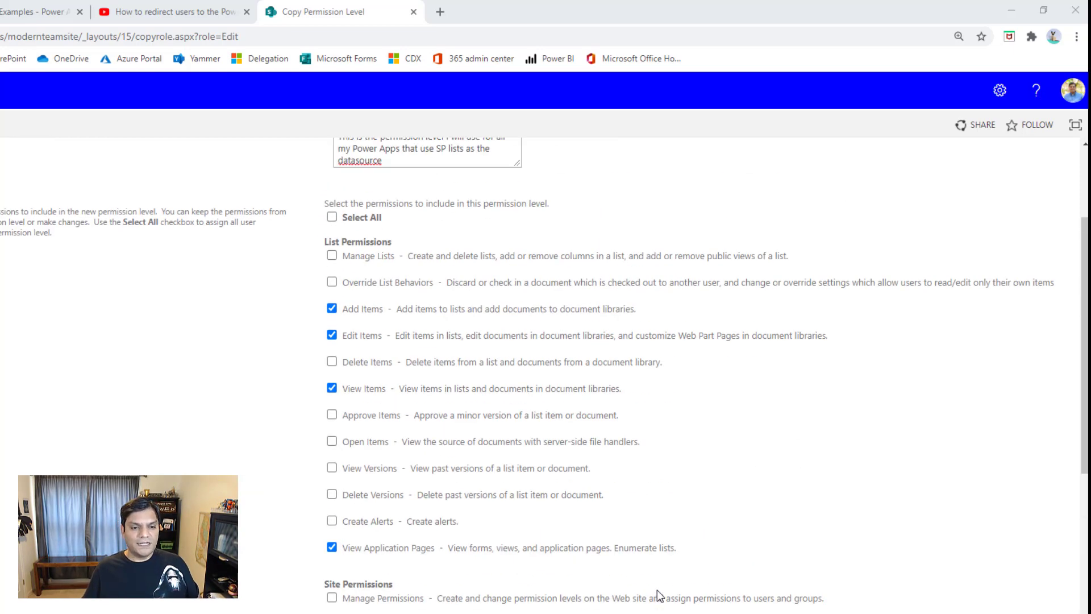
scroll(657, 589, "down", 3)
scroll(657, 589, "down", 3)
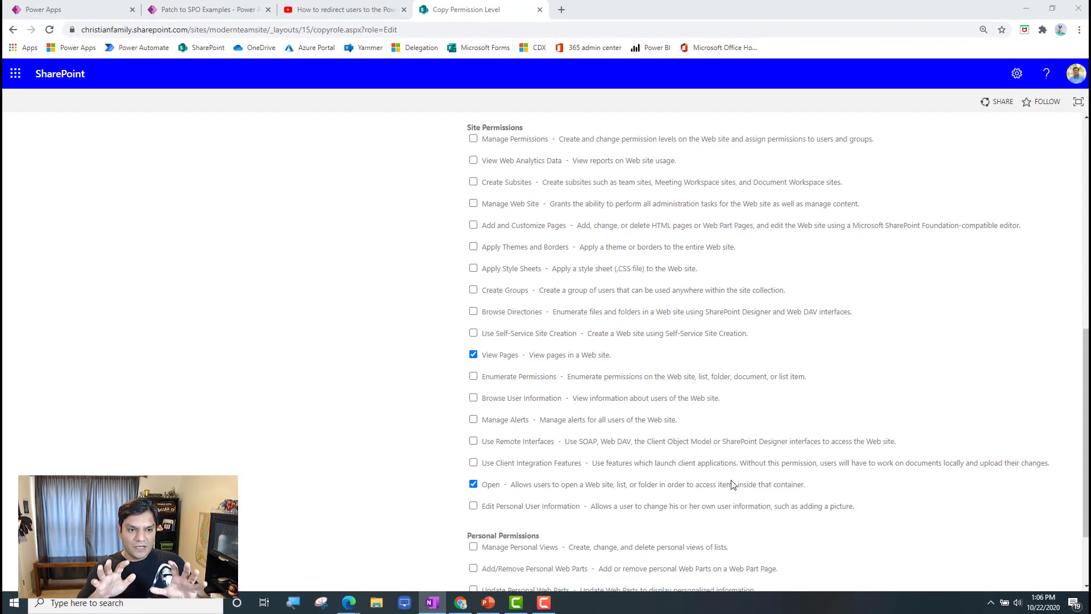
scroll(732, 484, "up", 7)
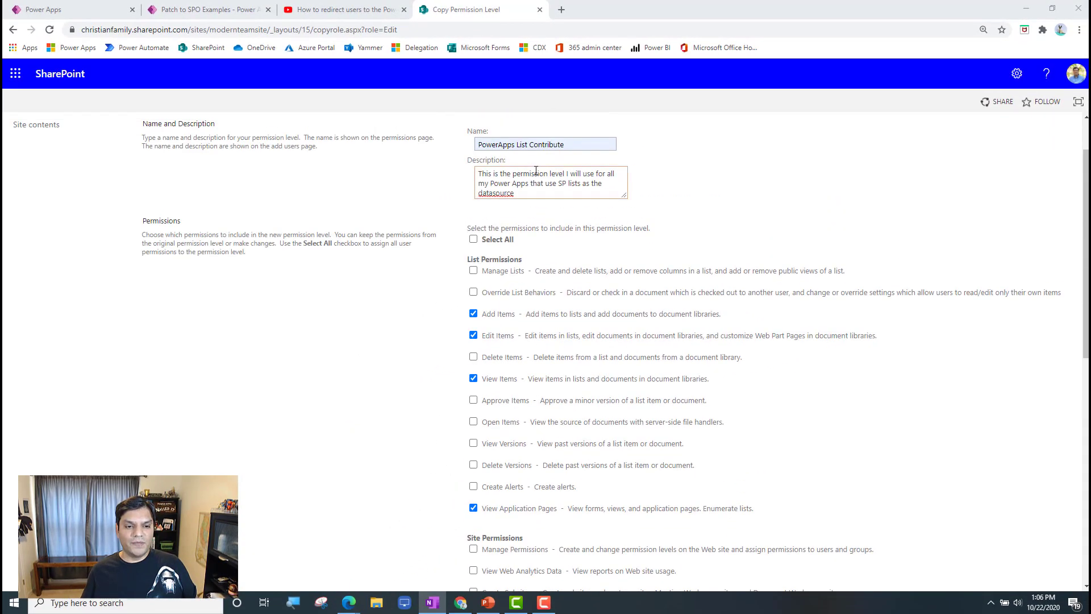
scroll(737, 400, "down", 9)
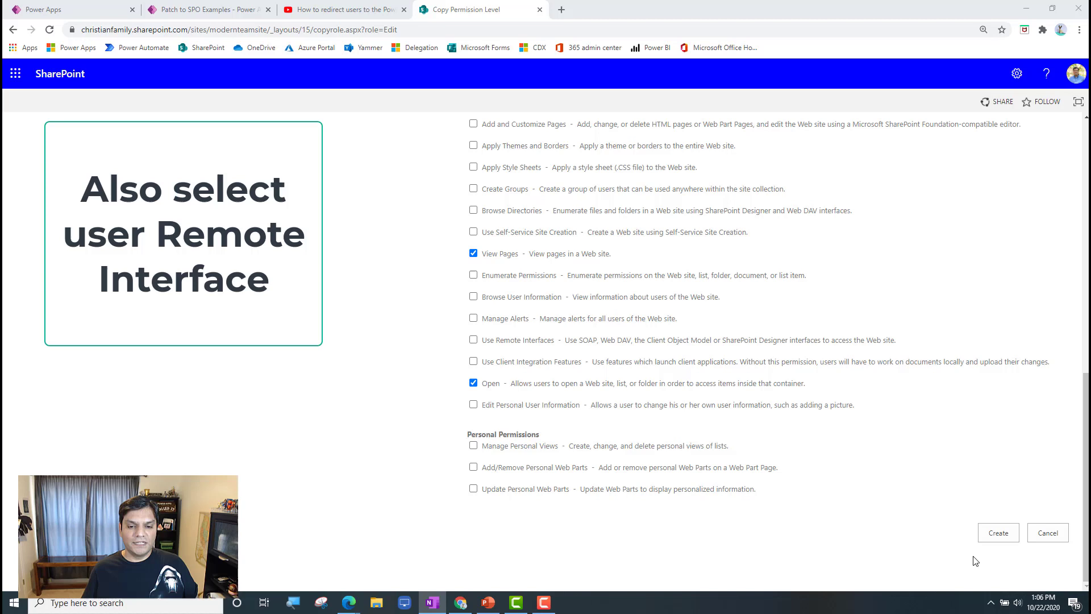
left_click(999, 531)
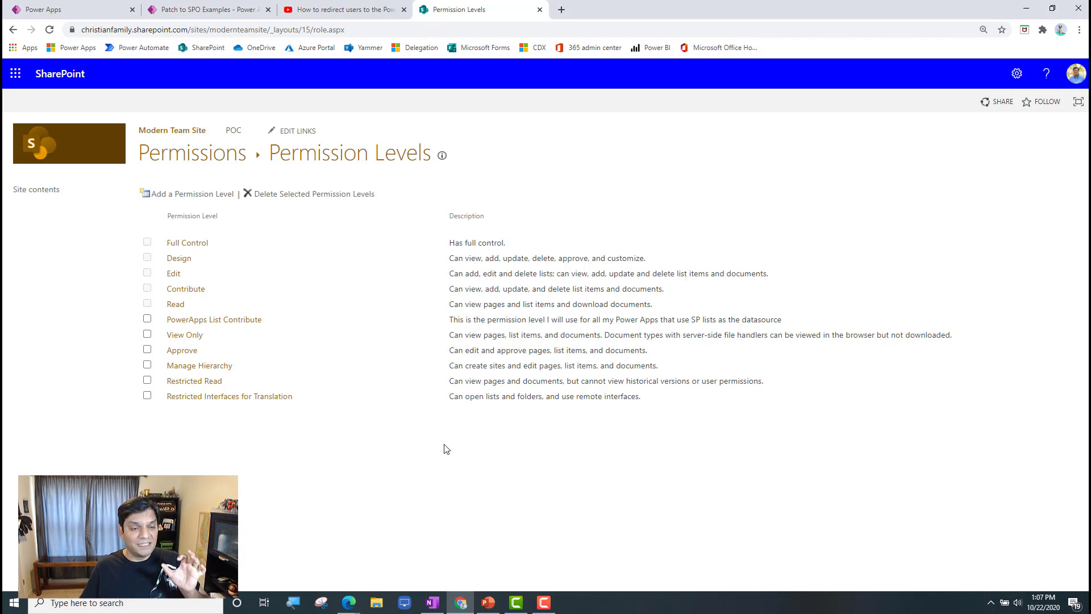
- Open the permissions page of the Patch To SPO Examples list in the POC subsite of Modern Team Site
left_click(188, 137)
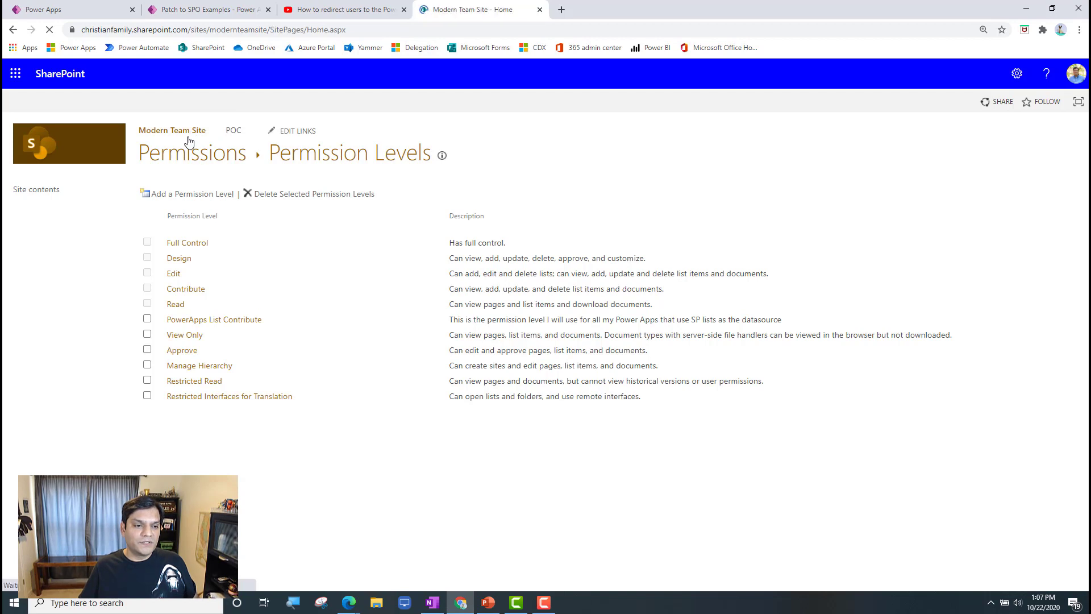
left_click(228, 134)
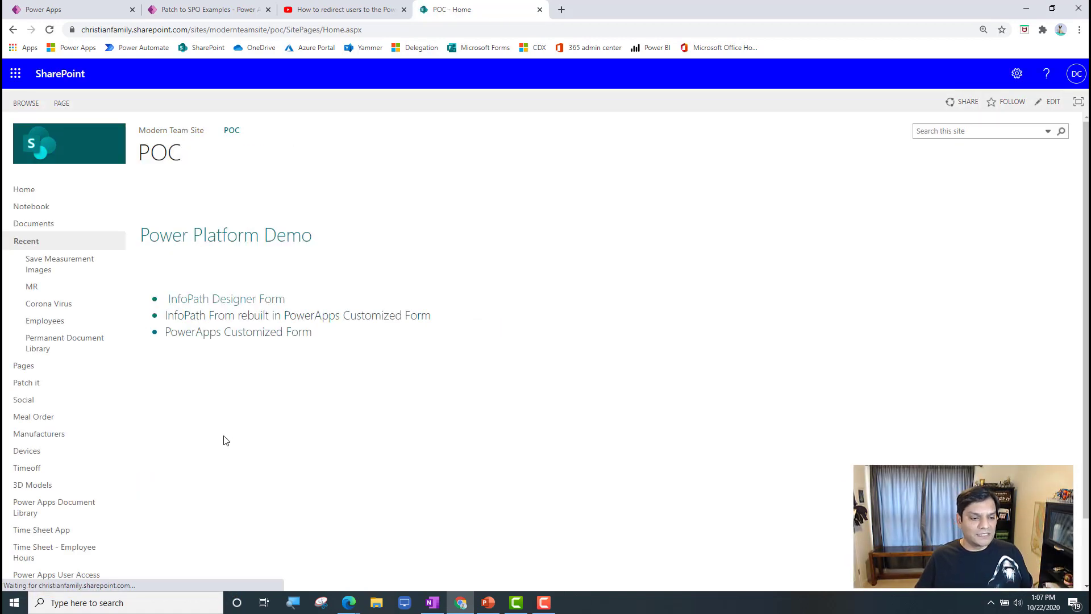
scroll(226, 440, "down", 1)
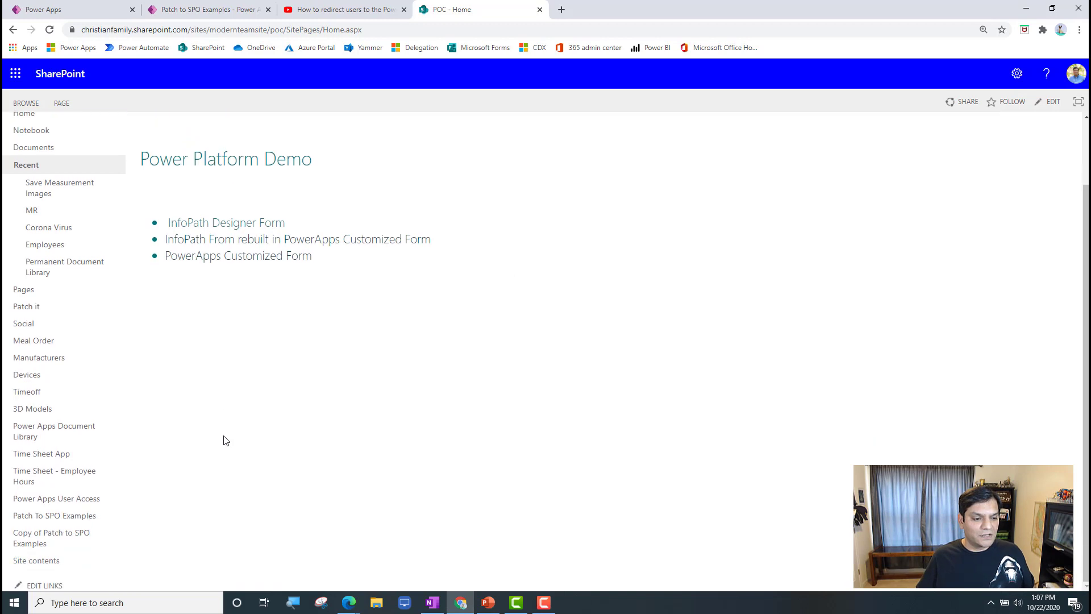
left_click(33, 520)
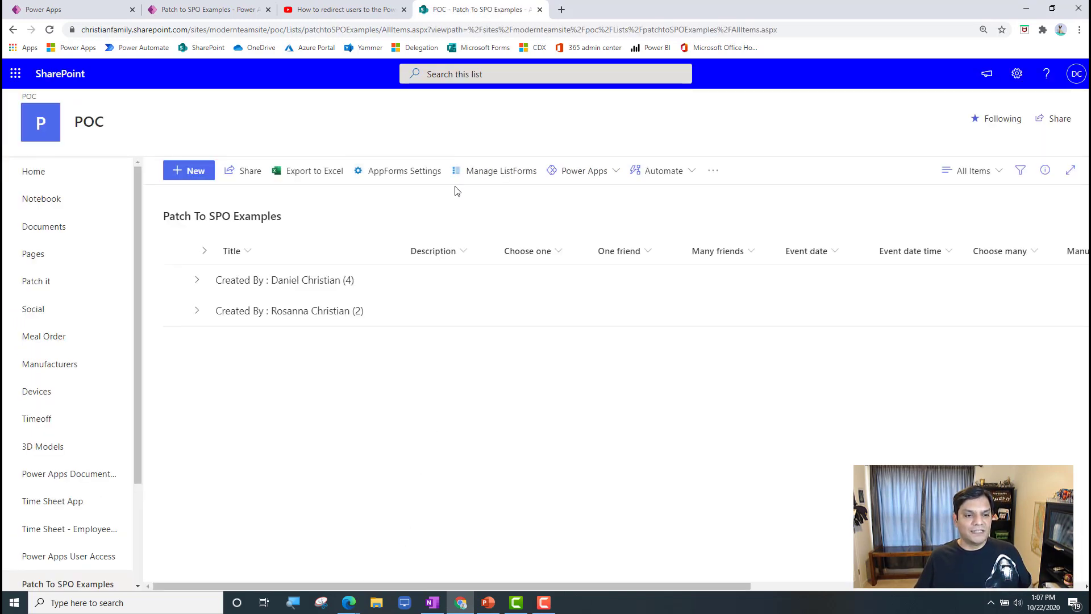
left_click(1014, 74)
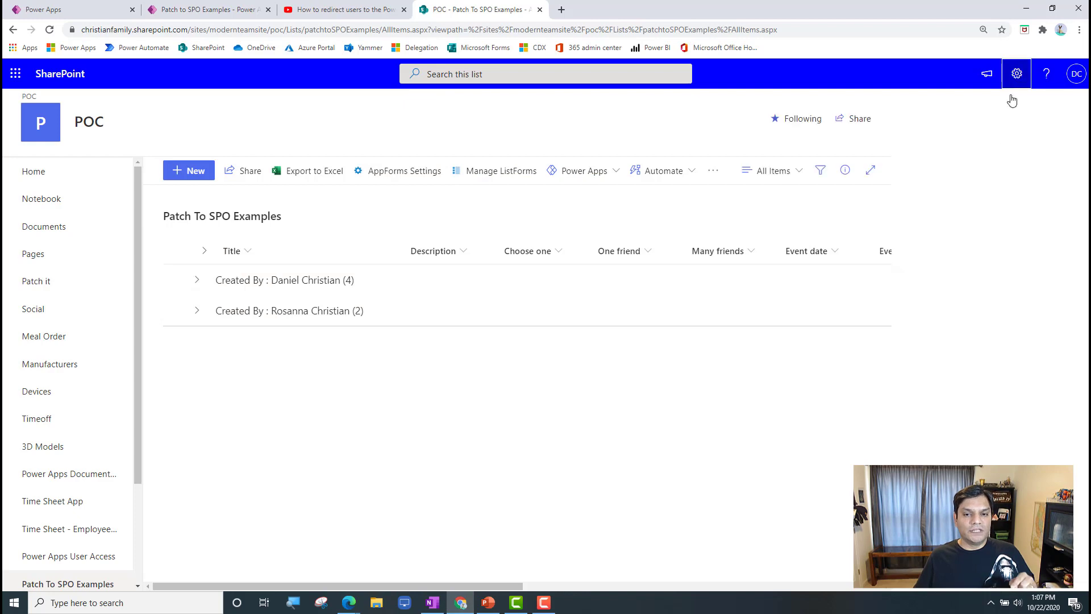
left_click(924, 202)
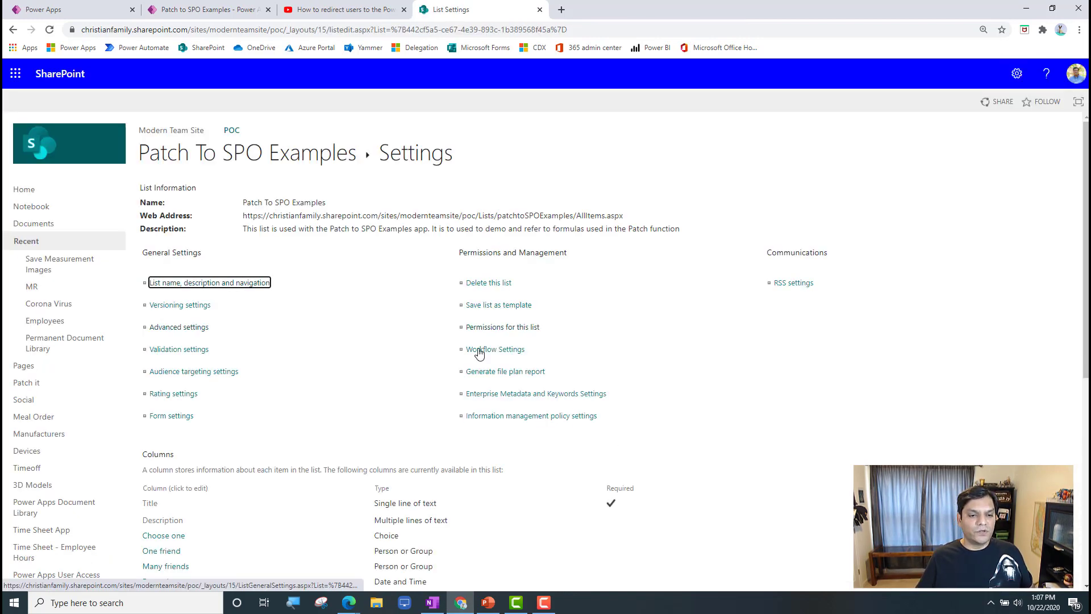
left_click(494, 327)
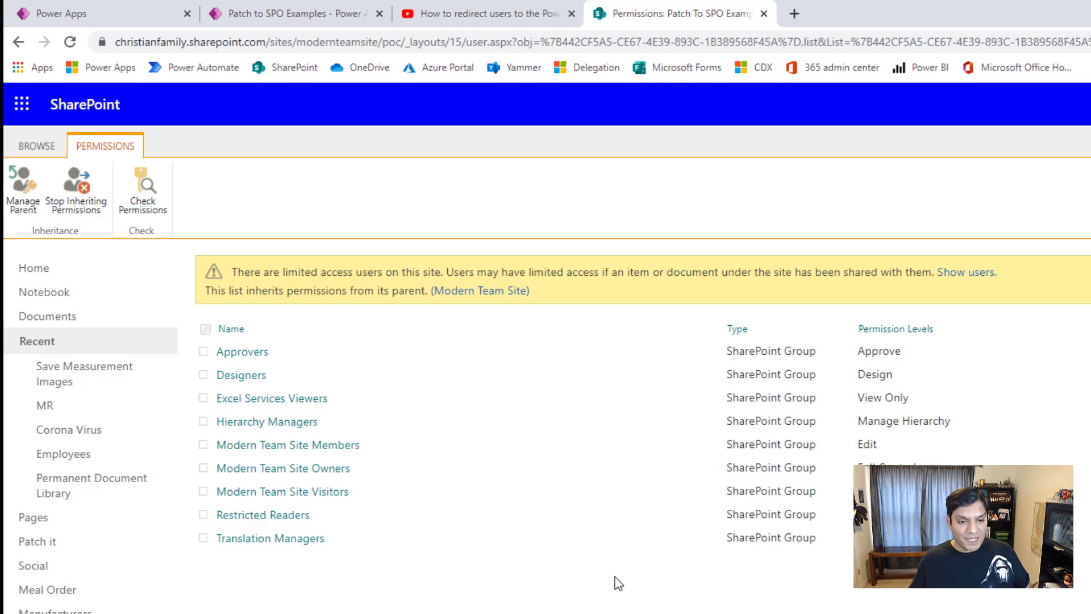
- In the parent site's permissions, replace the Edit level of the Modern Team Site Members group with PowerApps List Contribute
left_click(23, 190)
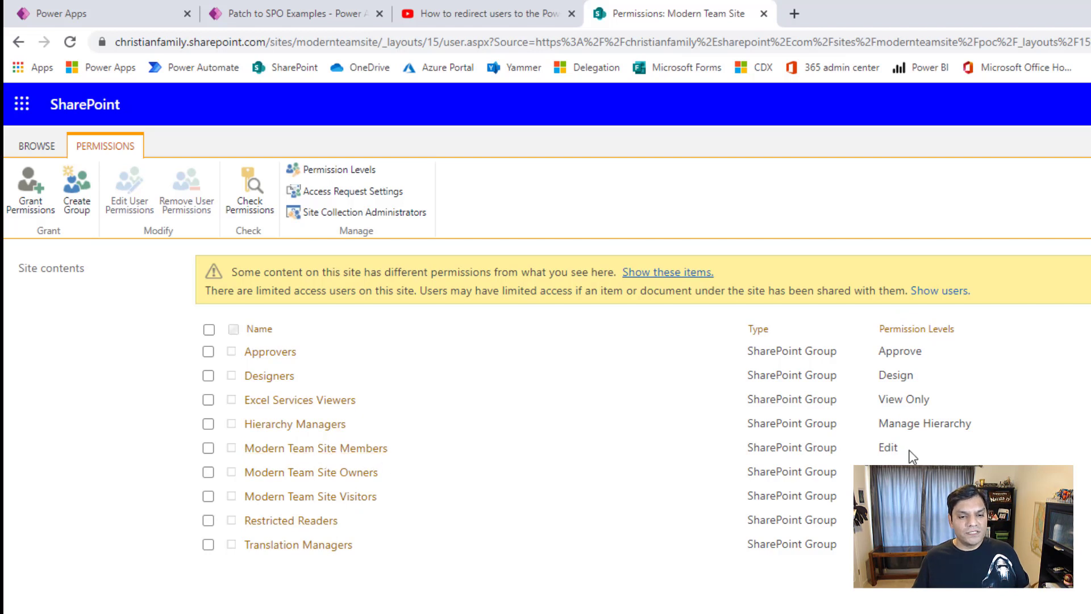
left_click(209, 448)
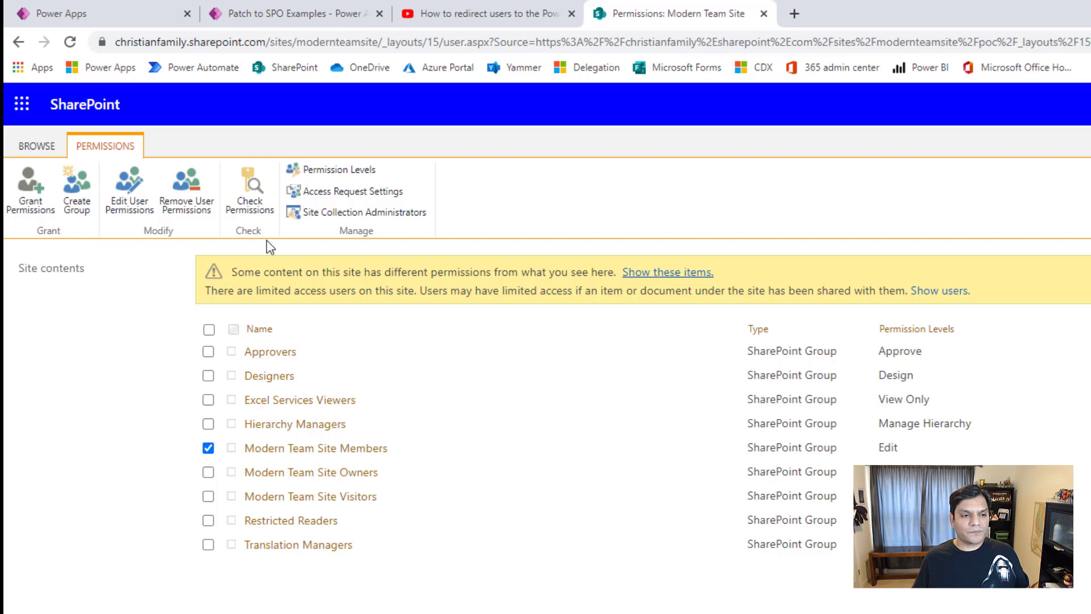
left_click(182, 210)
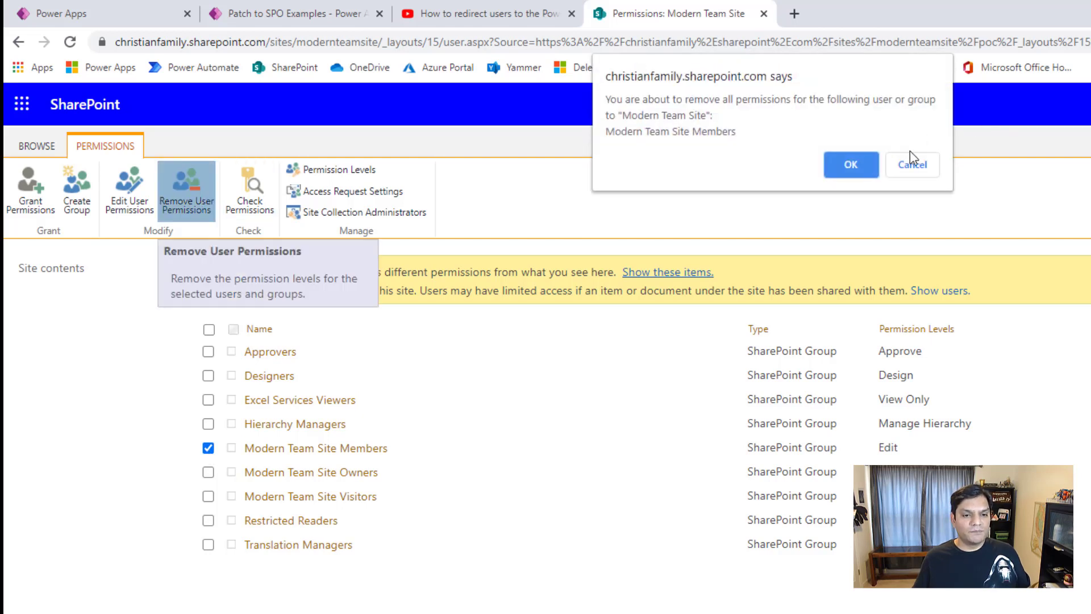
left_click(873, 170)
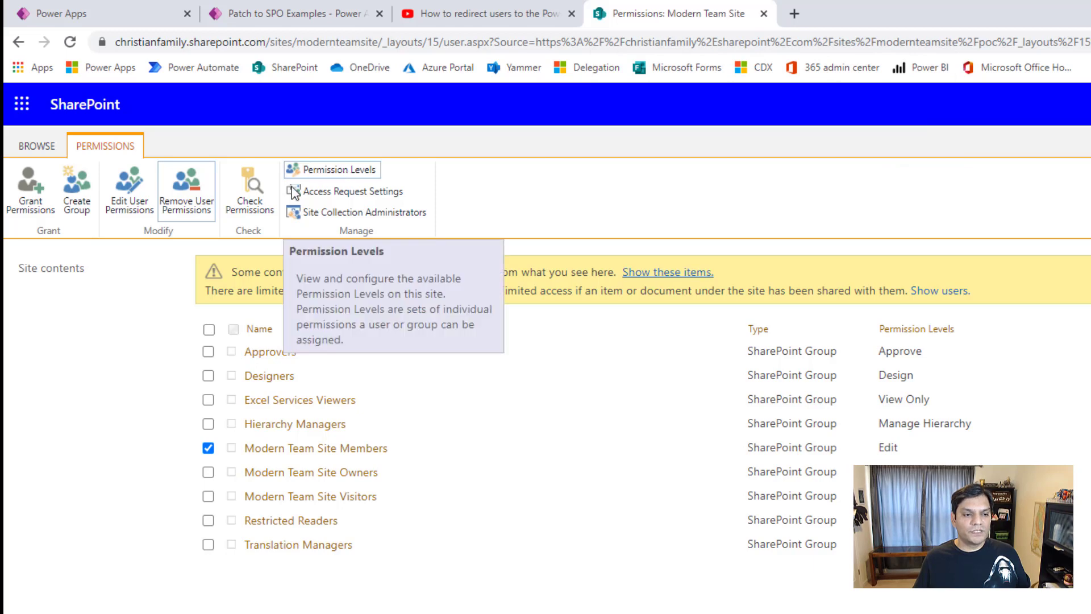
left_click(130, 210)
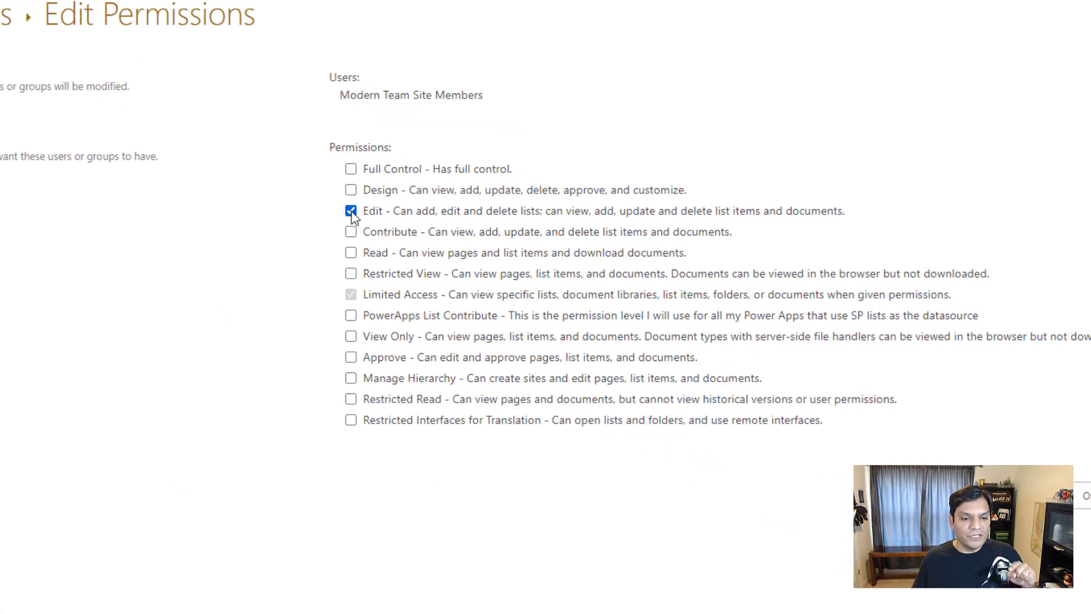
left_click(350, 315)
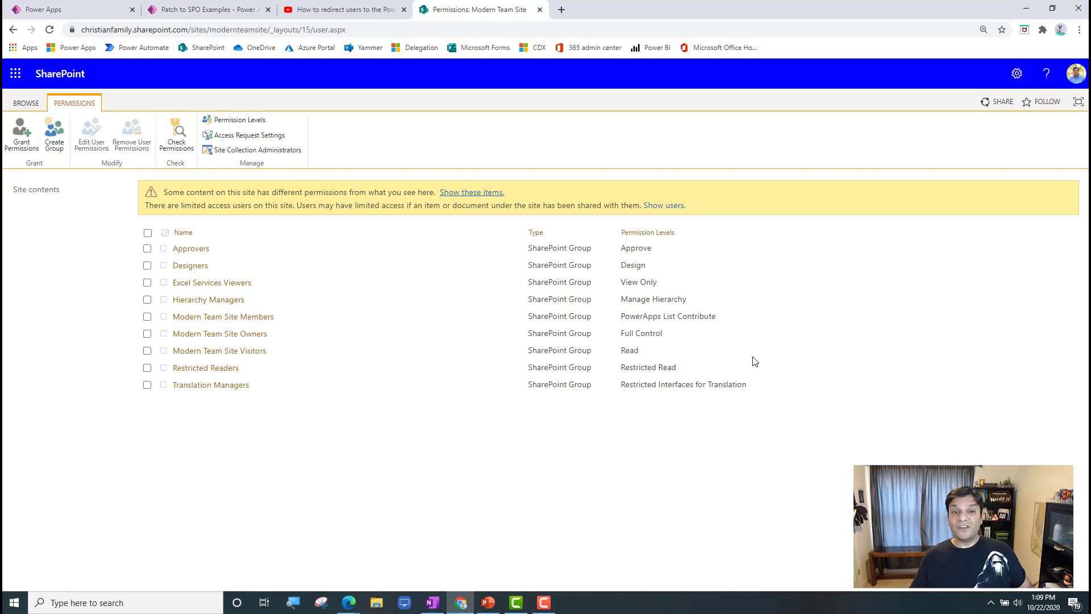
- Return to the Patch To SPO Examples list in POC and check the permission levels it inherits from the parent site
left_click(33, 109)
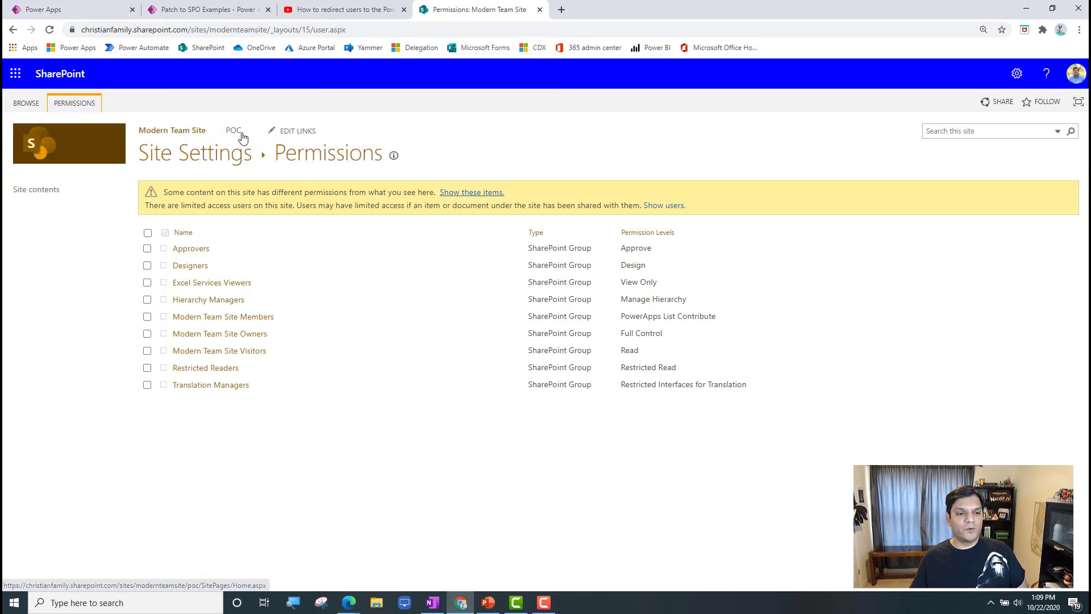
left_click(238, 134)
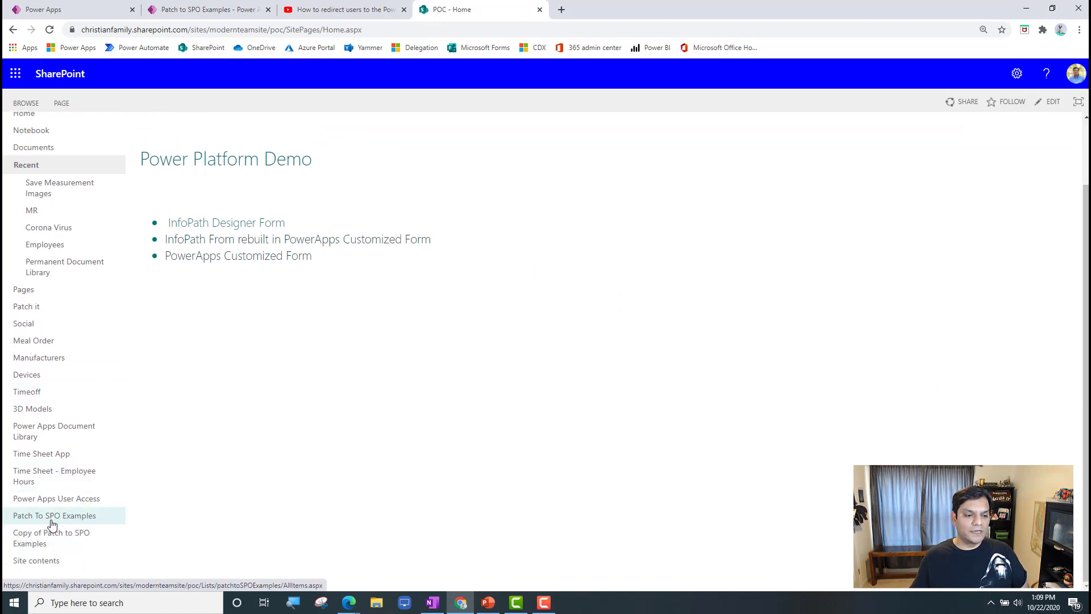
left_click(80, 518)
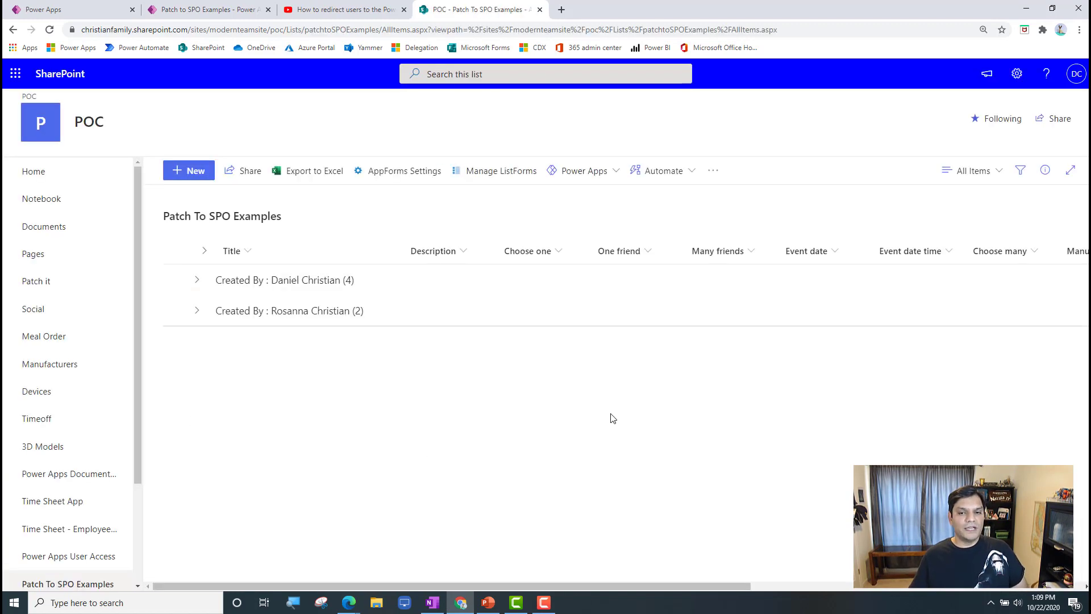
left_click(1017, 74)
left_click(925, 203)
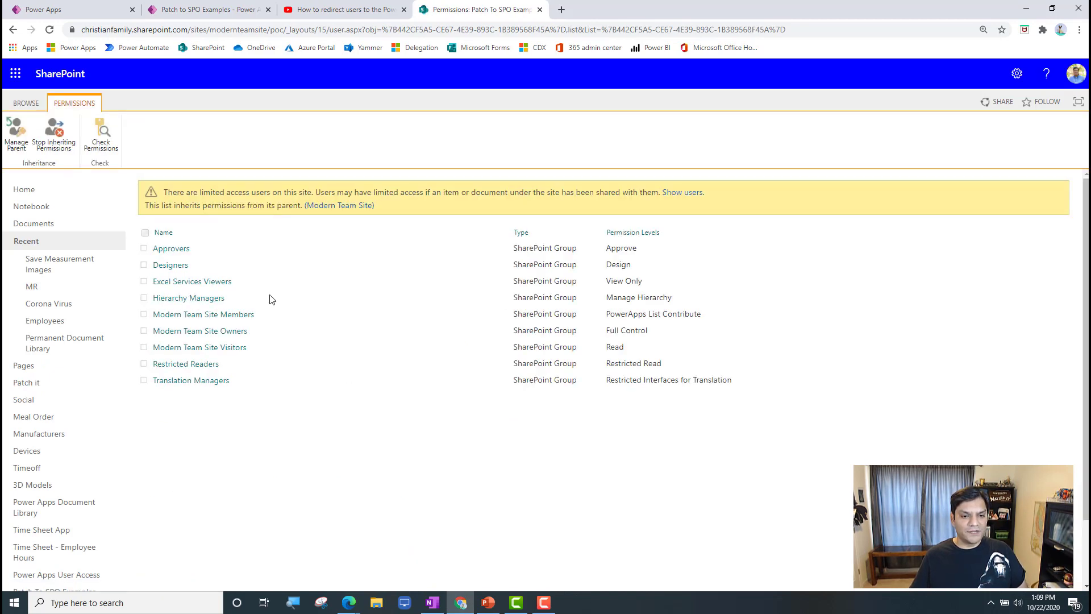
- In the list's advanced settings, restrict reading and editing to items created by the user and save the settings
left_click(12, 29)
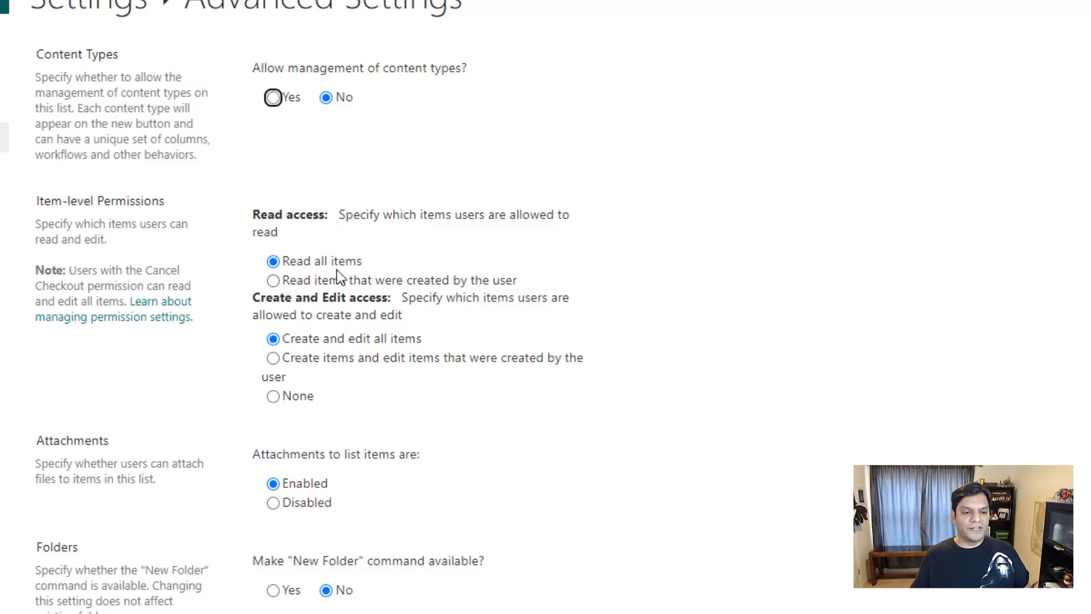
left_click(273, 280)
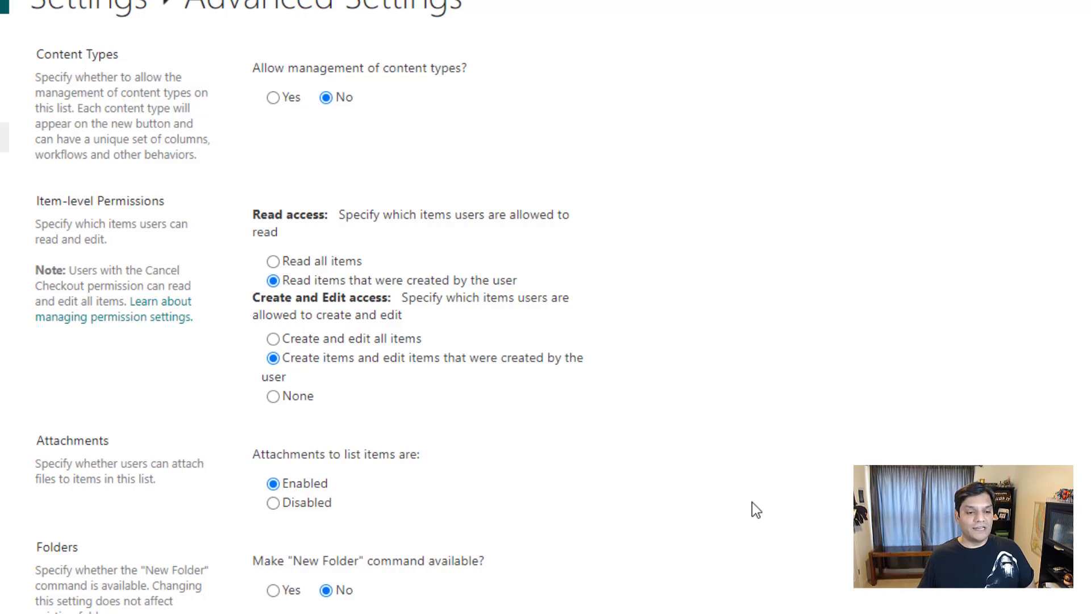
scroll(781, 502, "down", 15)
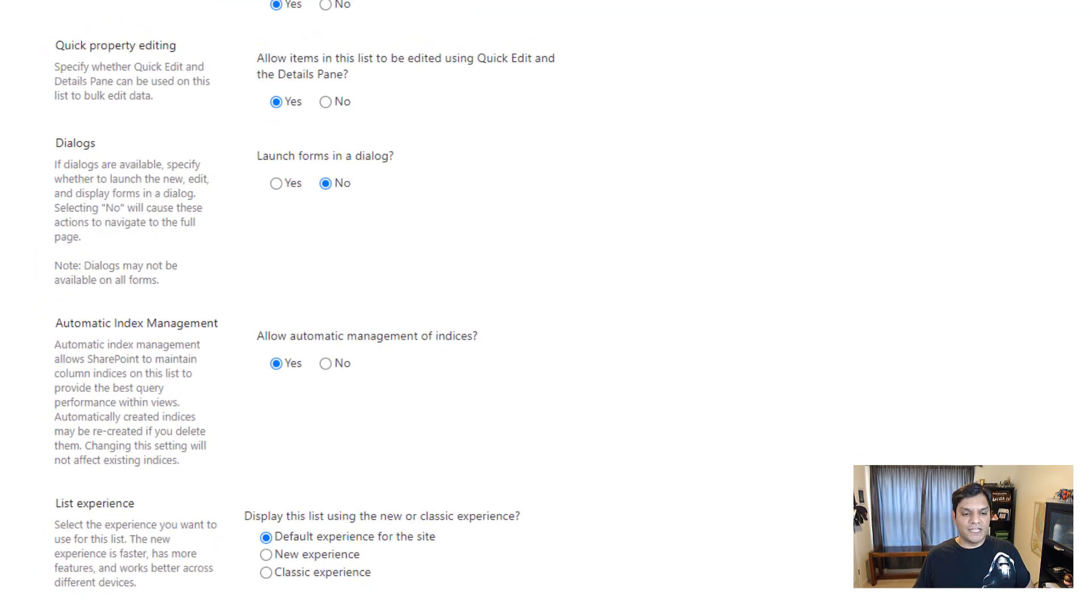
left_click(434, 569)
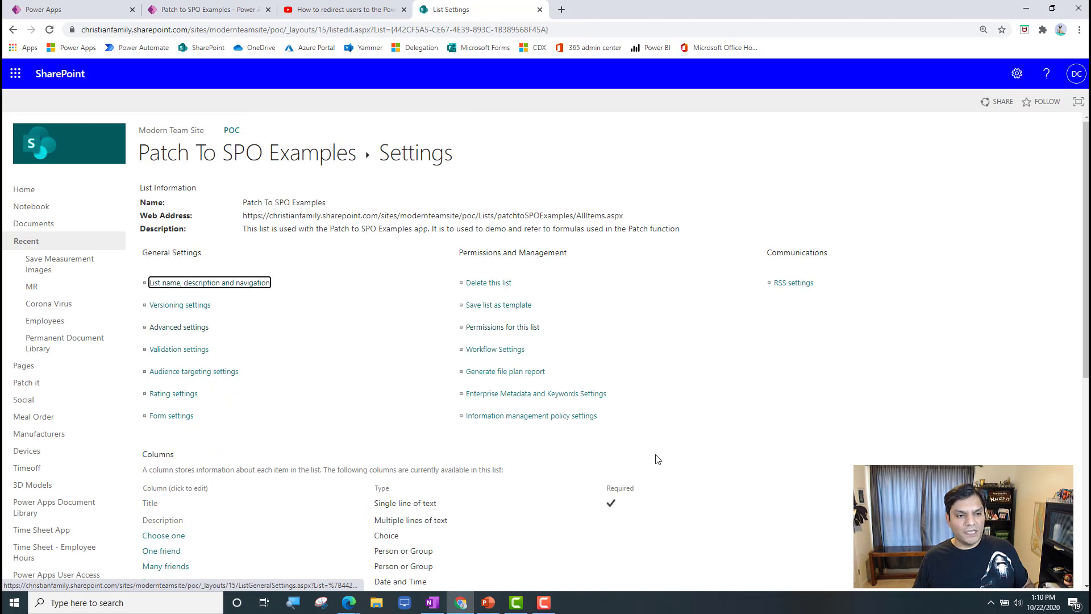
- Return to the list, switch to the test user's Microsoft Edge window and reload Patch To SPO Examples there to test direct access
left_click(332, 165)
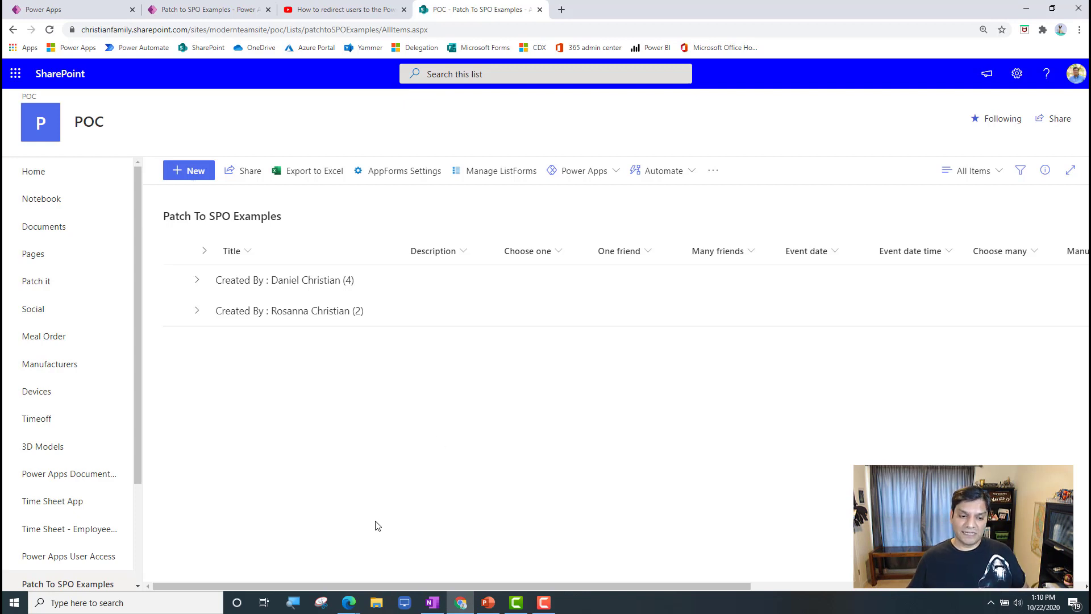
left_click(350, 602)
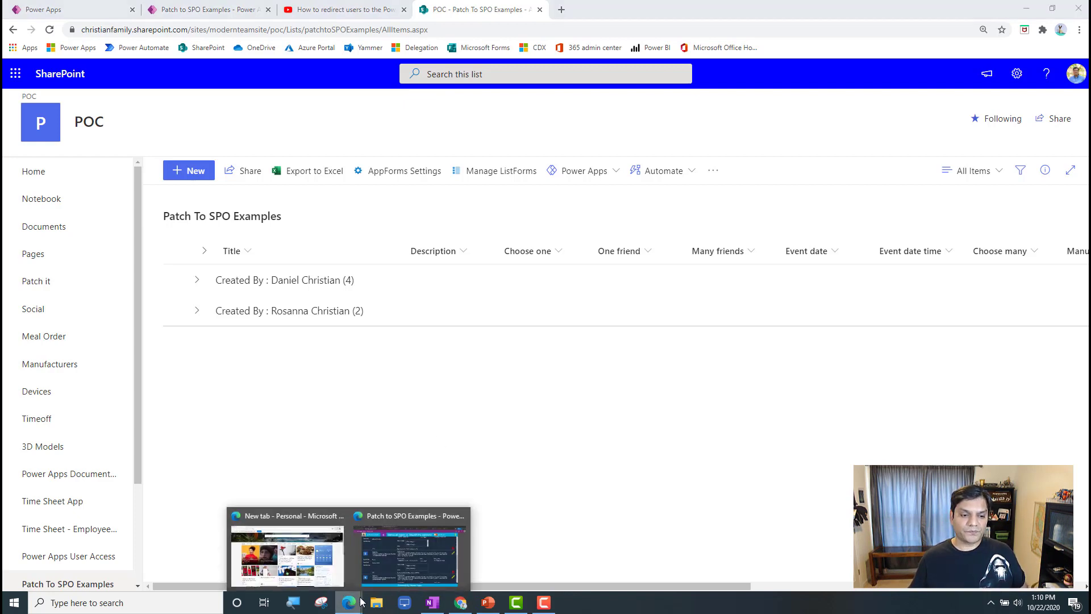
left_click(392, 559)
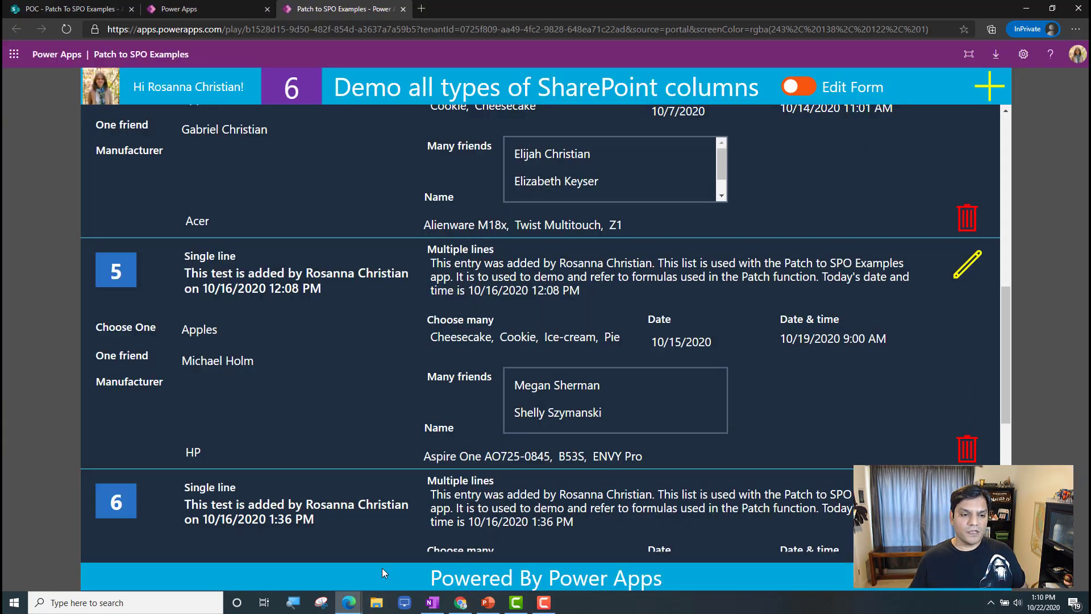
left_click(68, 7)
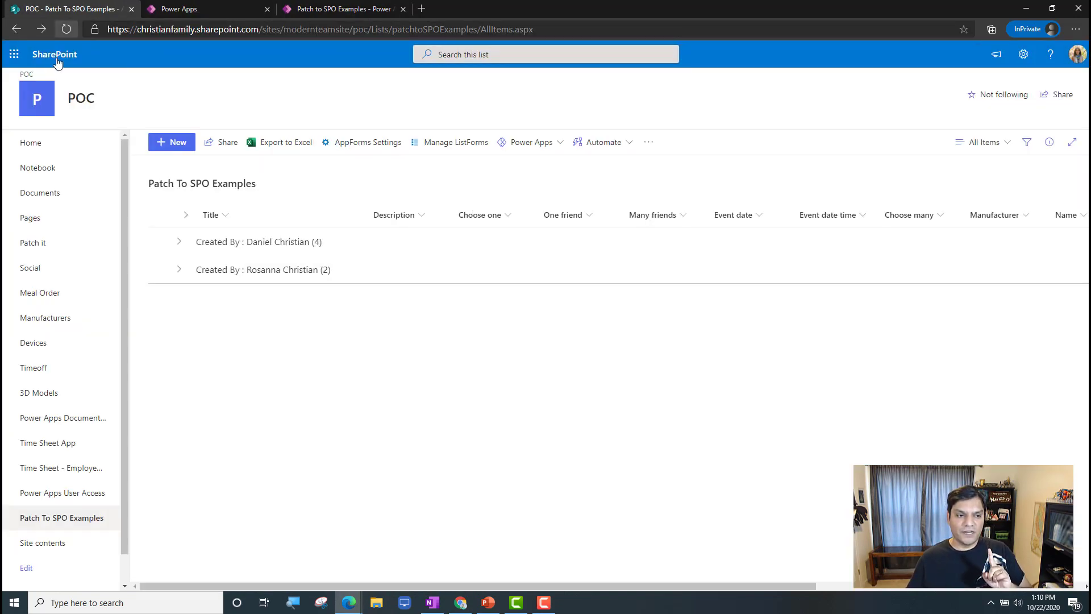
left_click(66, 29)
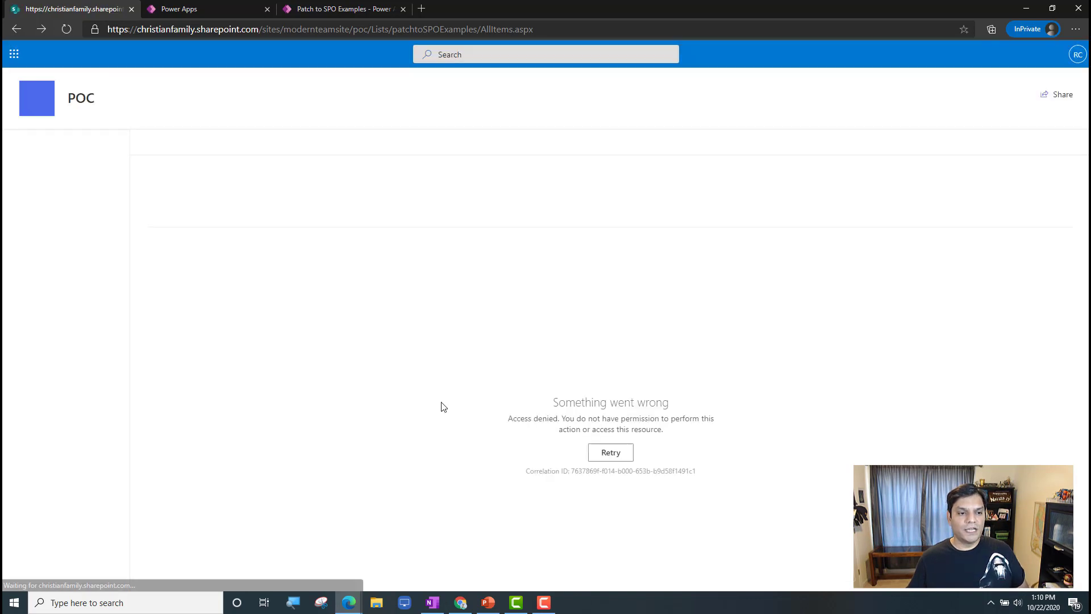
left_click(615, 455)
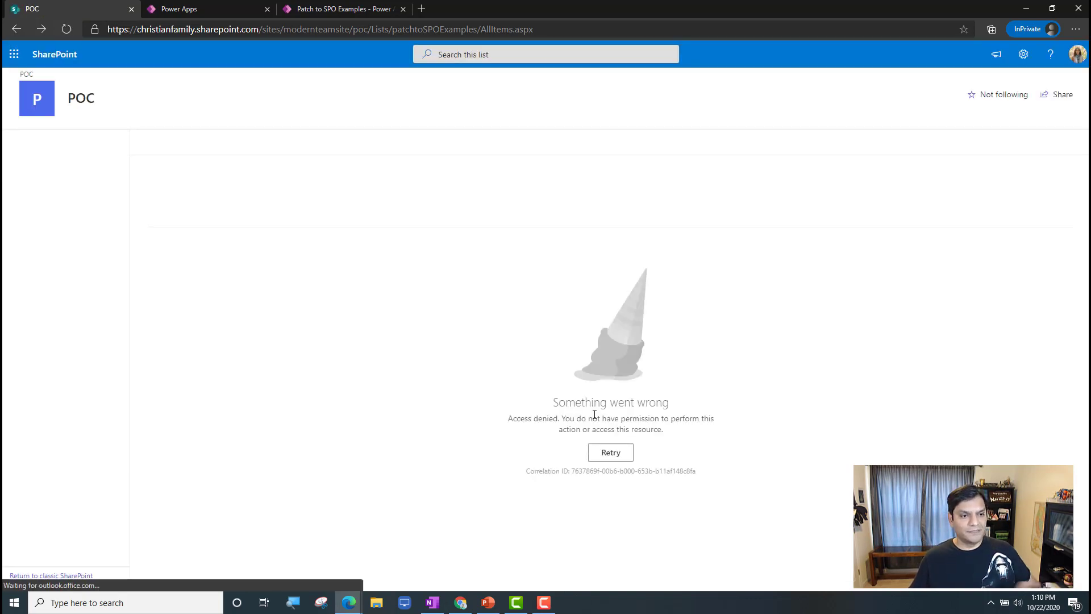
- Shorten the list address to the tenant's root SharePoint address and open it as the test user
left_click(370, 26)
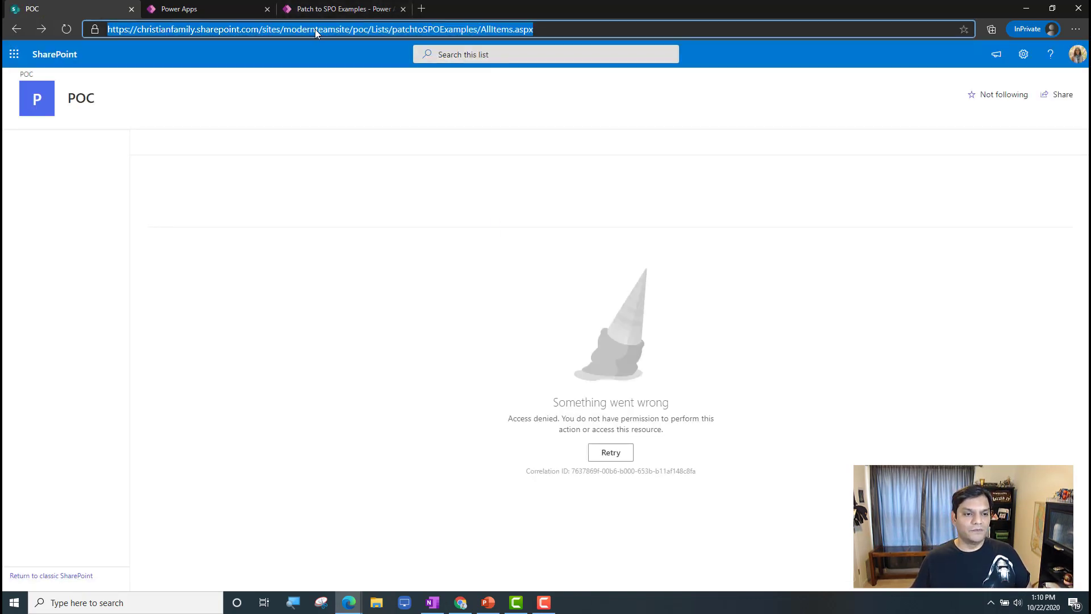
left_click(287, 28)
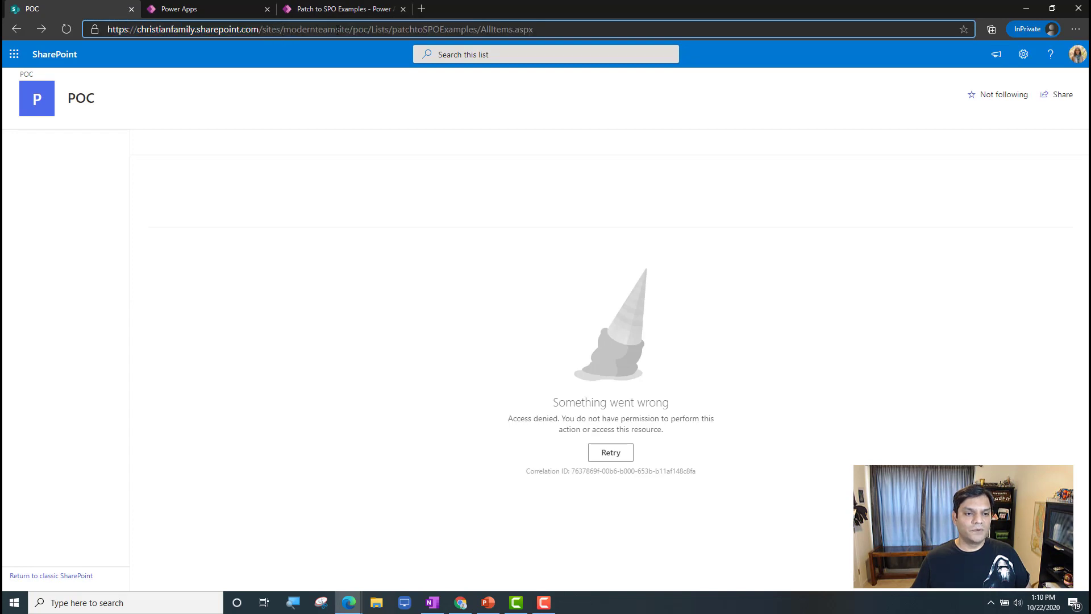
left_click_drag(271, 28, 744, 25)
key("Delete")
key("BackSpace")
key("BackSpace")
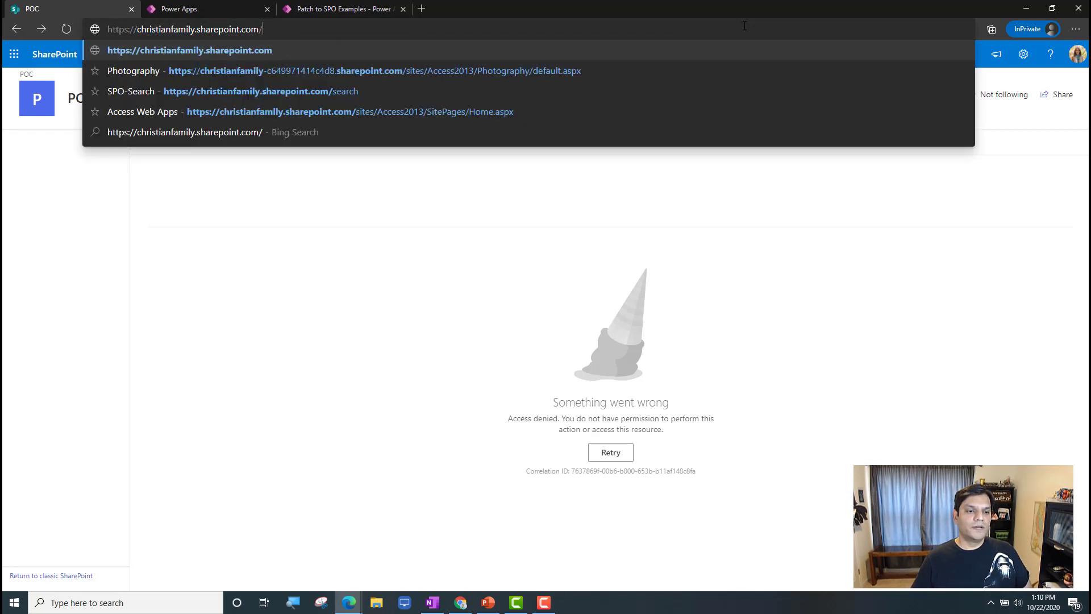
key("Return")
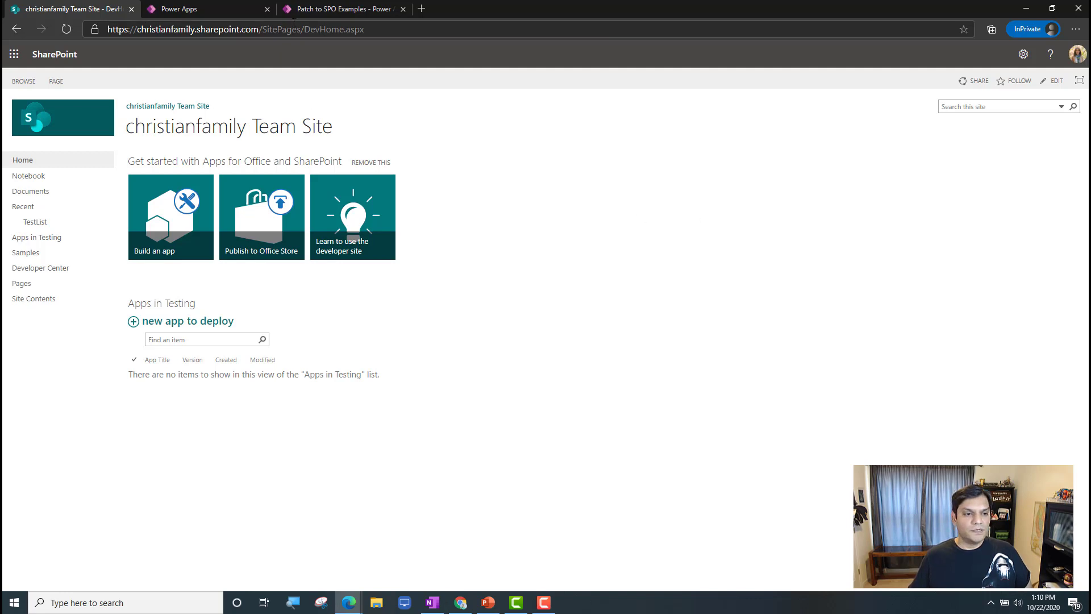
- Shorten the address to the tenant root, extend it with sites/mode, and open the suggested POC home page as the test user
left_click(271, 29)
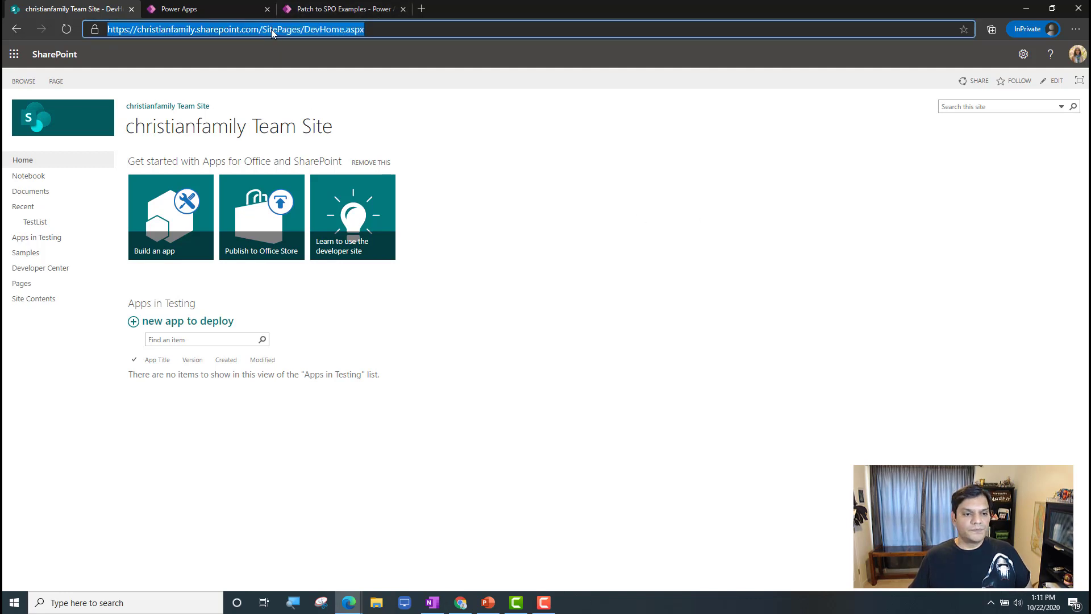
left_click(539, 33)
key("BackSpace")
key("BackSpace")
key("BackSpace")
key("BackSpace")
key("BackSpace")
key("BackSpace")
key("BackSpace")
key("BackSpace")
key("BackSpace")
key("BackSpace")
key("BackSpace")
key("BackSpace")
key("BackSpace")
key("BackSpace")
key("BackSpace")
key("BackSpace")
key("BackSpace")
key("BackSpace")
key("BackSpace")
key("BackSpace")
key("BackSpace")
key("BackSpace")
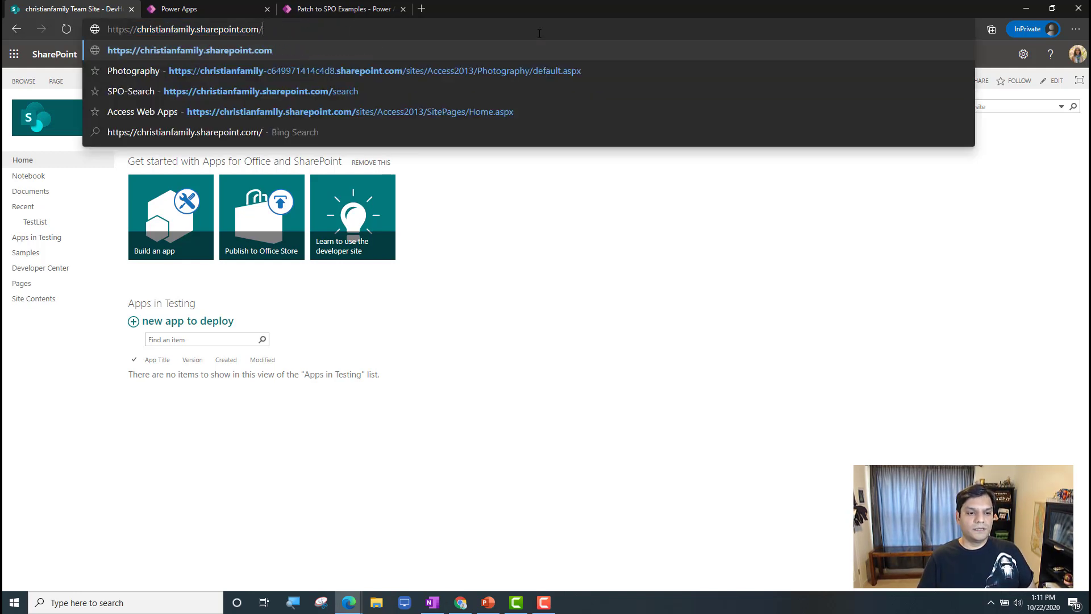
type("sites")
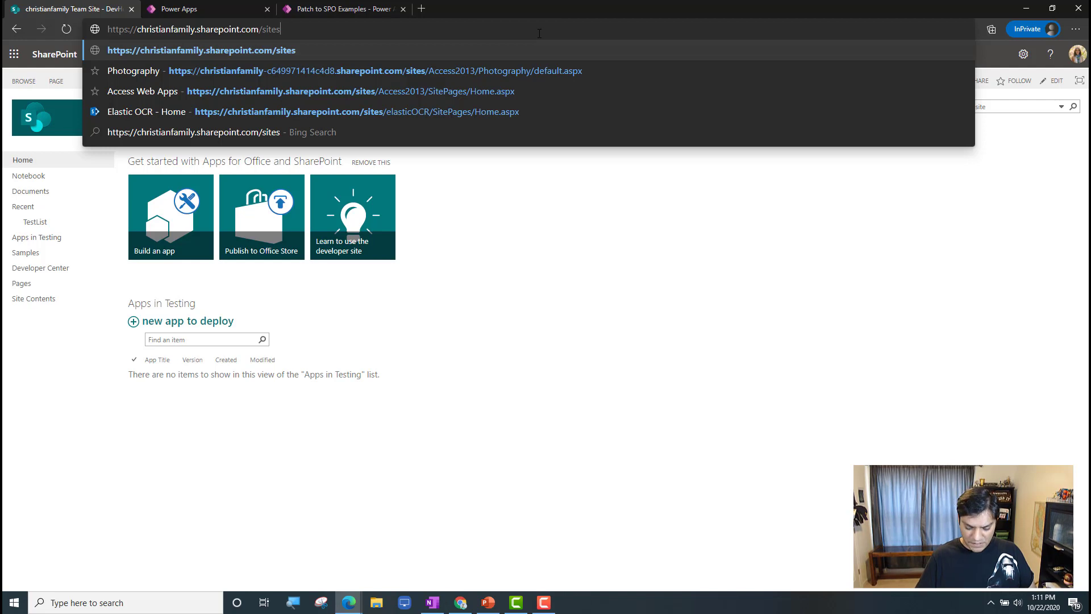
type("/mode")
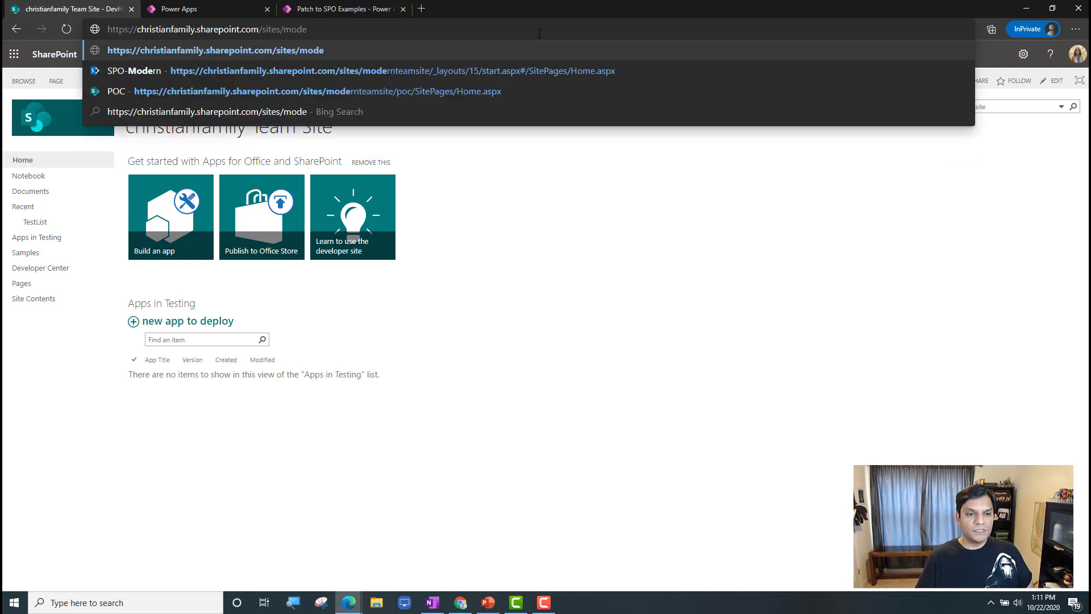
key("Down")
key("Down")
key("Return")
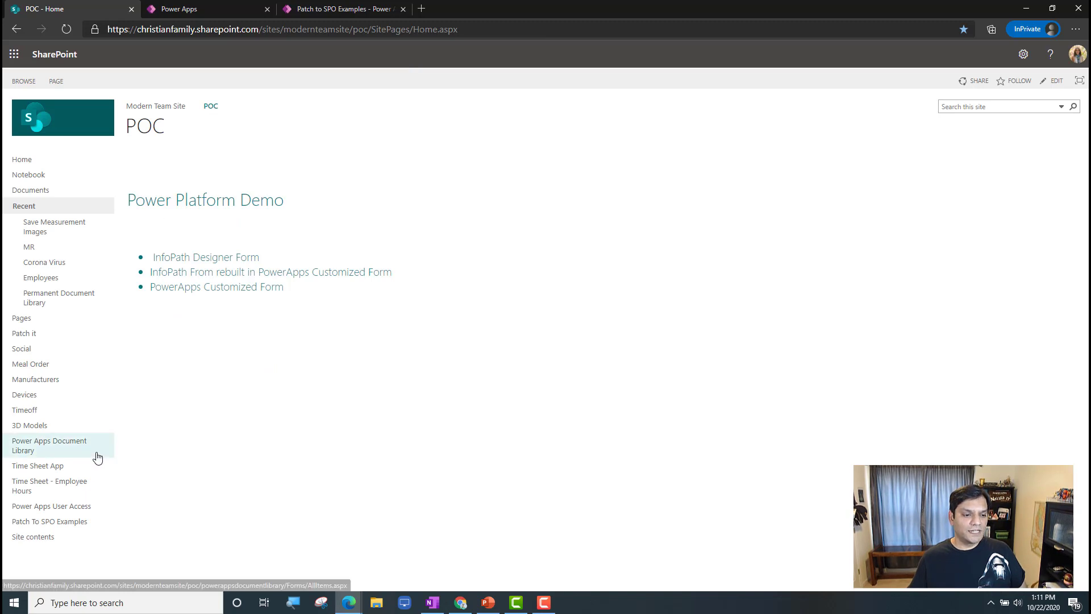
- Open the Patch To SPO Examples list, enlarge the page to 110% zoom and expand the Created By group to view its items
left_click(38, 526)
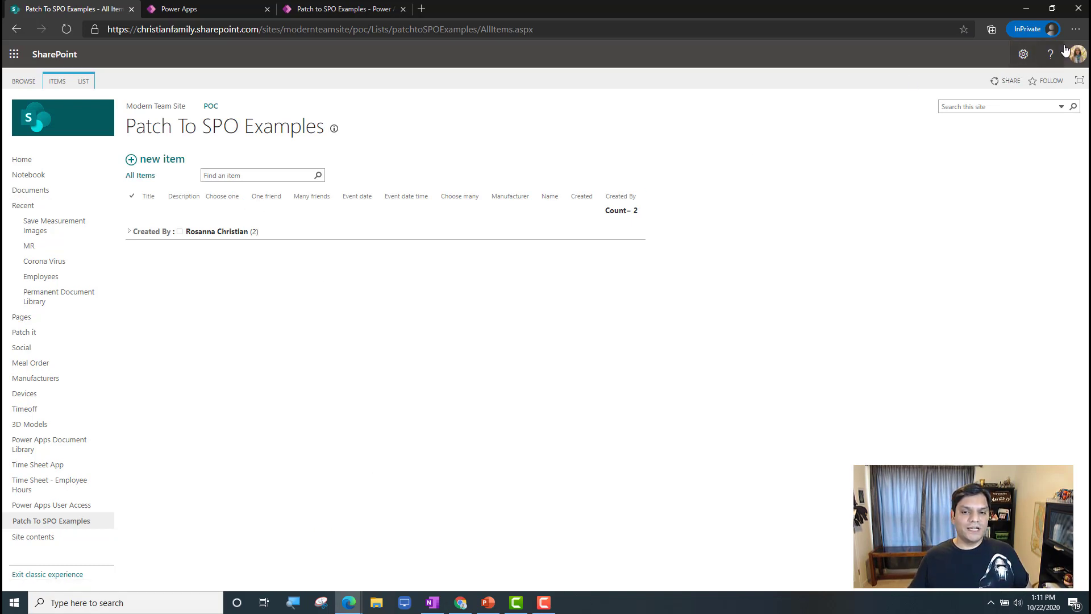
left_click(1074, 31)
left_click(1053, 103)
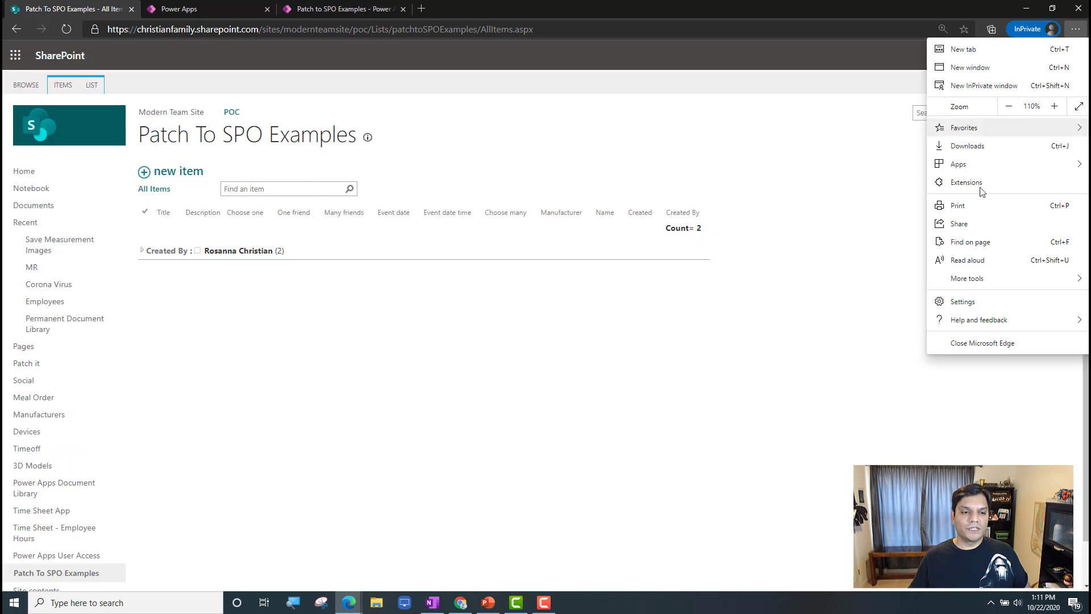
left_click(658, 389)
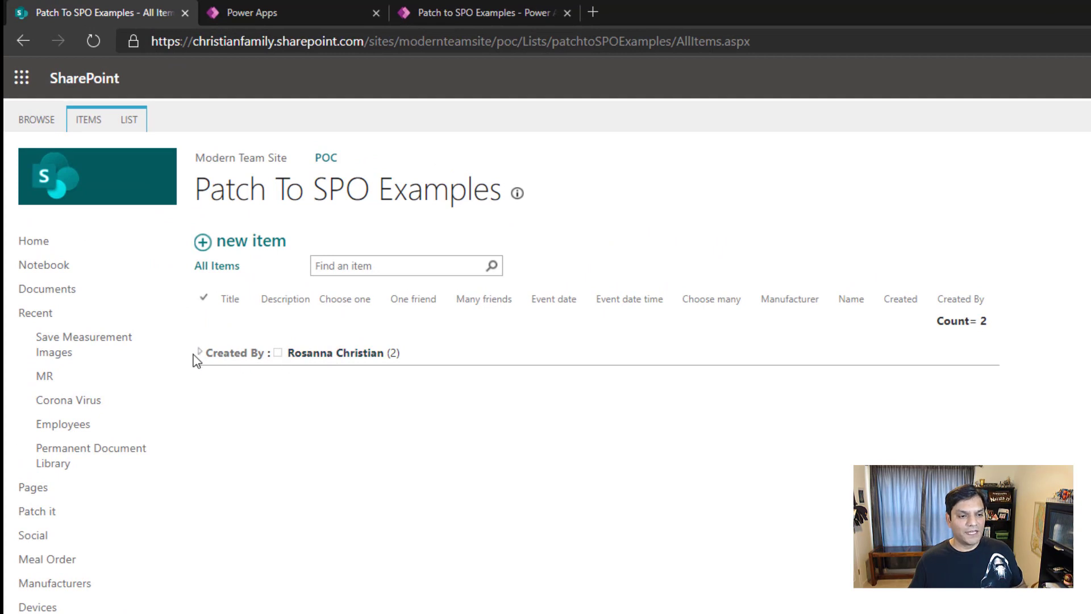
left_click(201, 354)
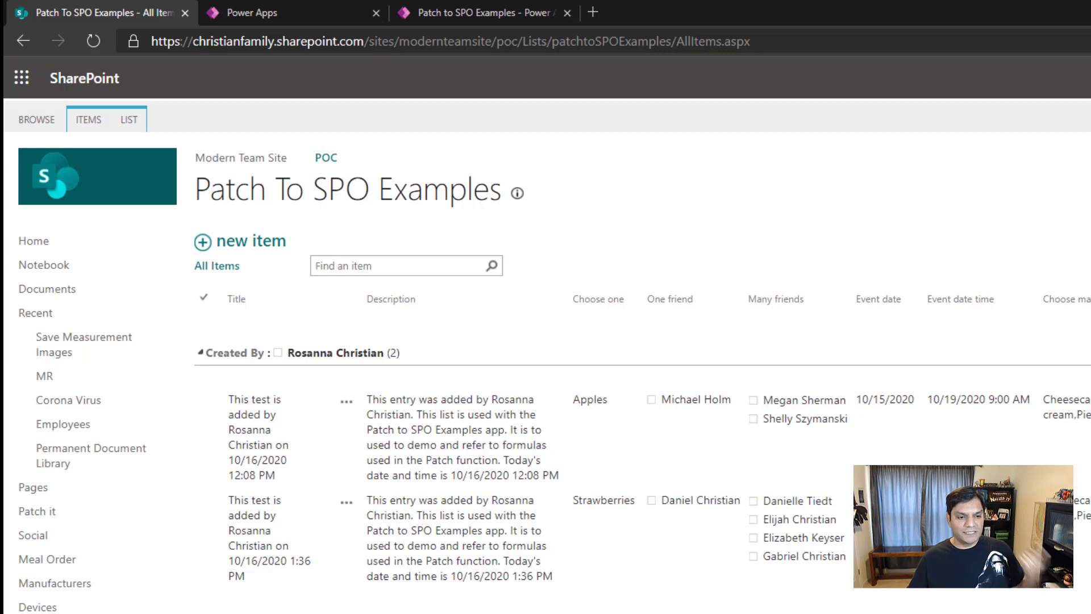
- Compare the list with the owner's view in Google Chrome, return to the test user's Microsoft Edge window and collapse the Created By group
mouse_move(461, 604)
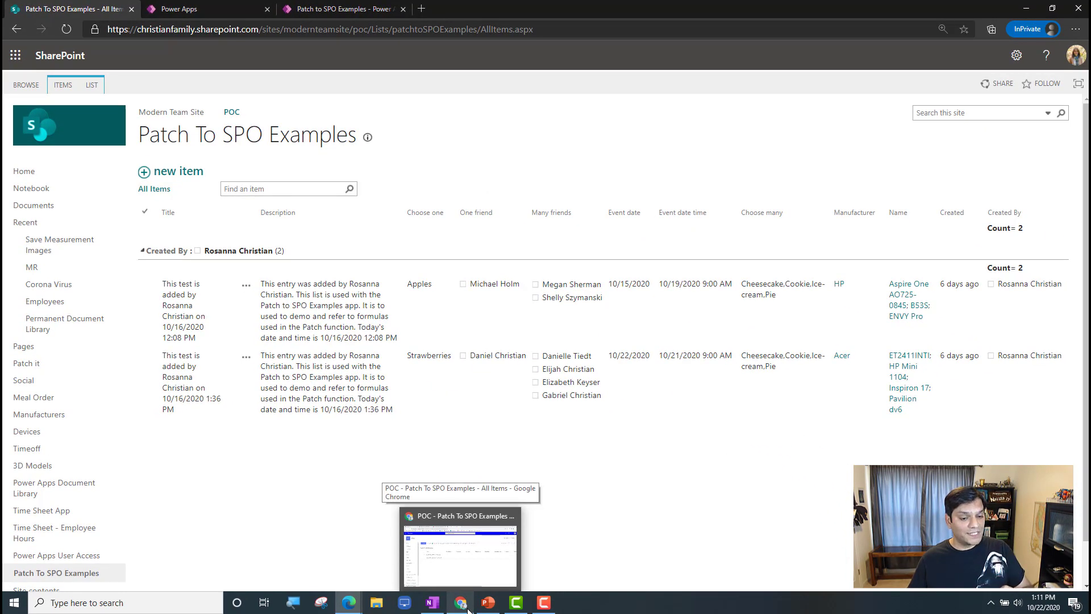
left_click(436, 567)
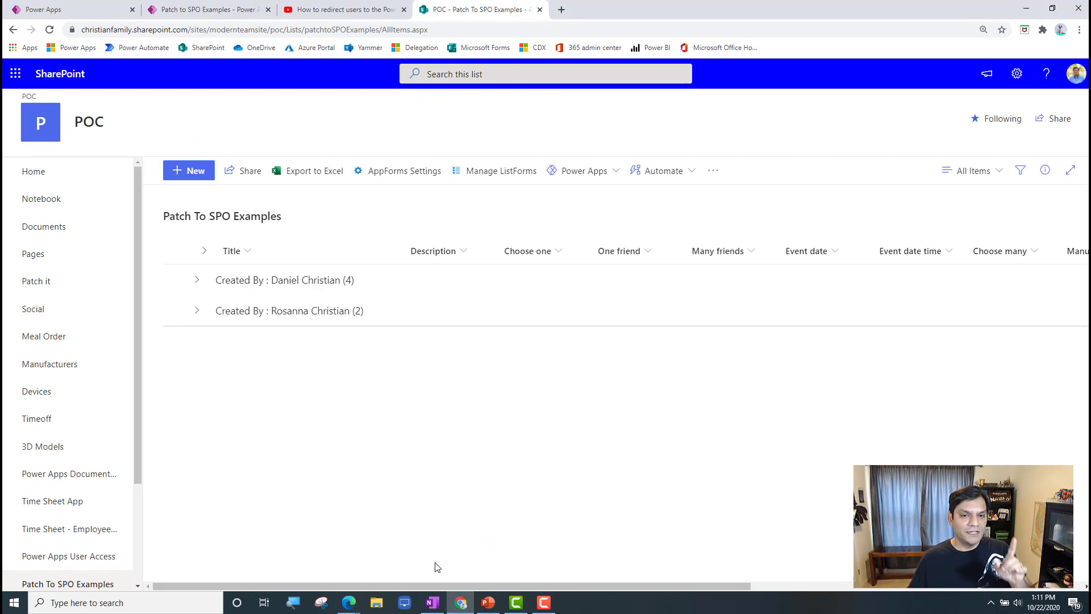
left_click(348, 602)
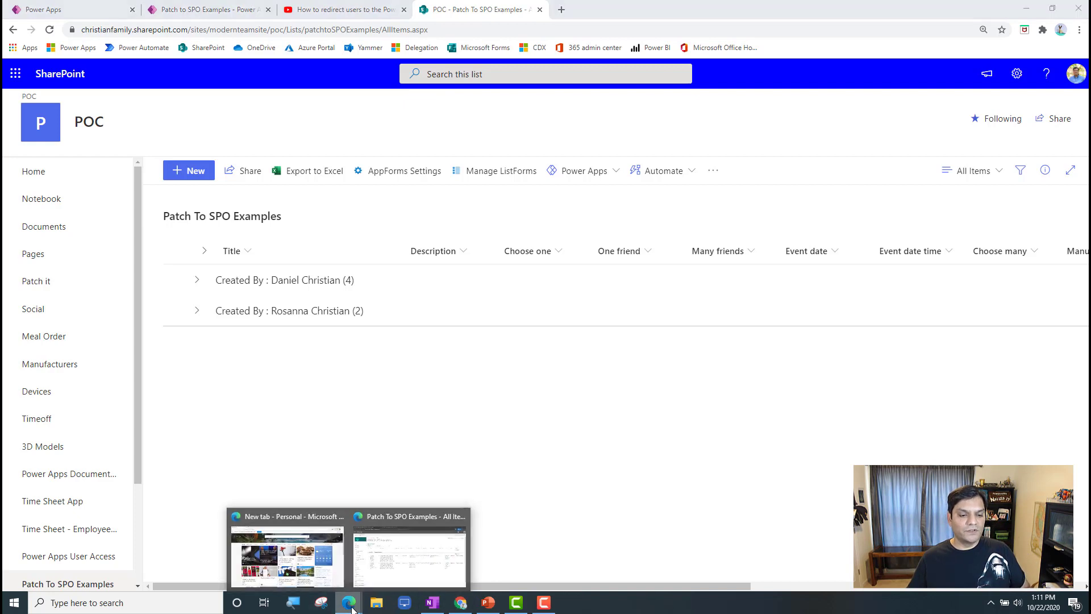
left_click(382, 575)
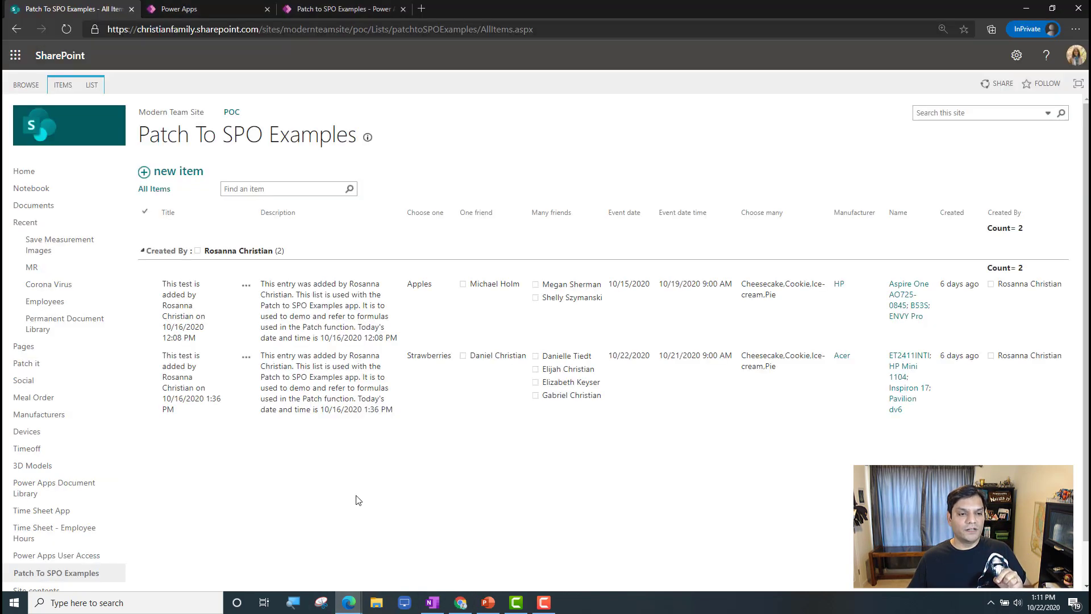
left_click(143, 254)
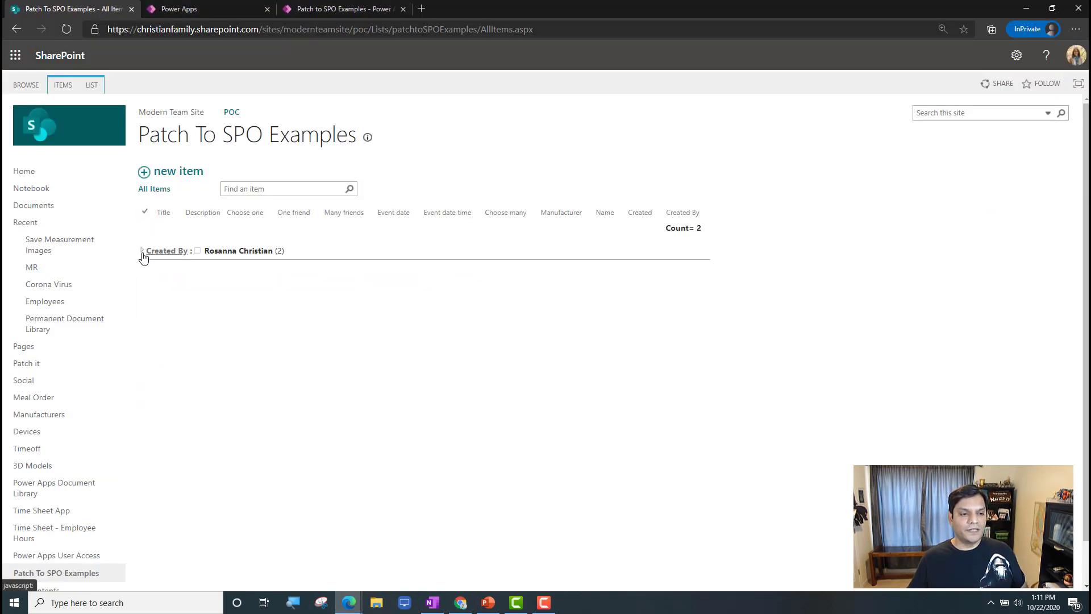
- Examine which list commands and site settings are available to the test user, closing the Settings pane when finished
left_click(94, 85)
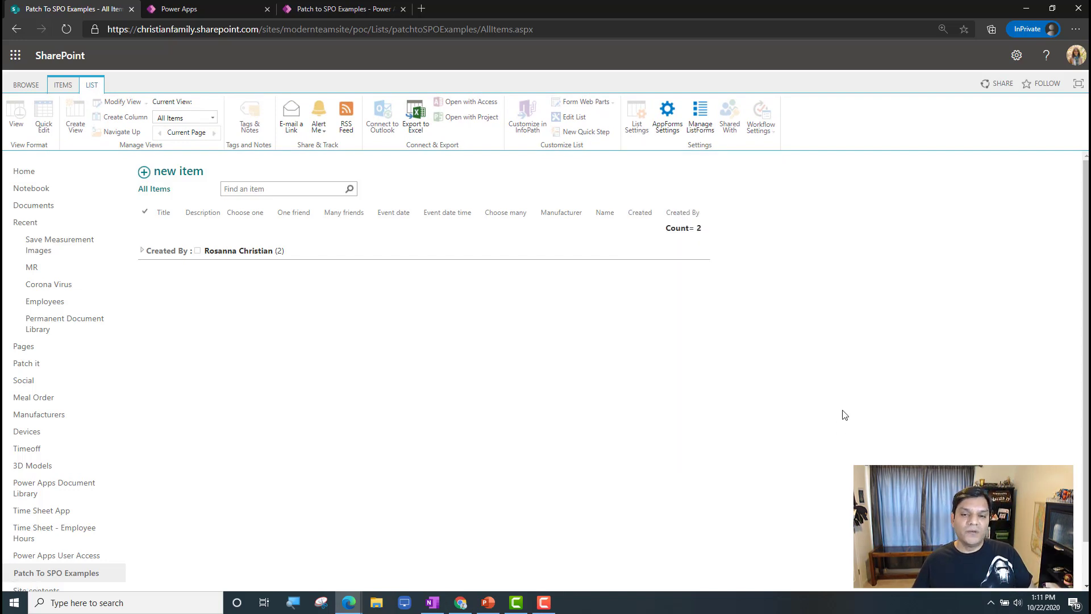
left_click(1017, 56)
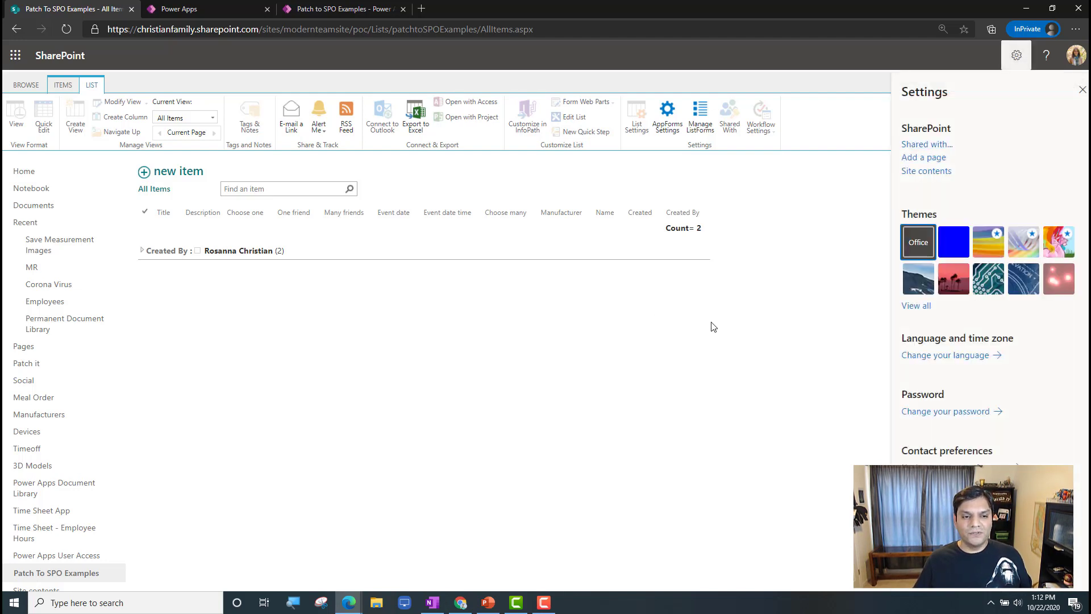
left_click(1074, 92)
- Try to exit the classic experience, and recheck the list commands and the Settings pane for a list settings option
scroll(455, 430, "down", 1)
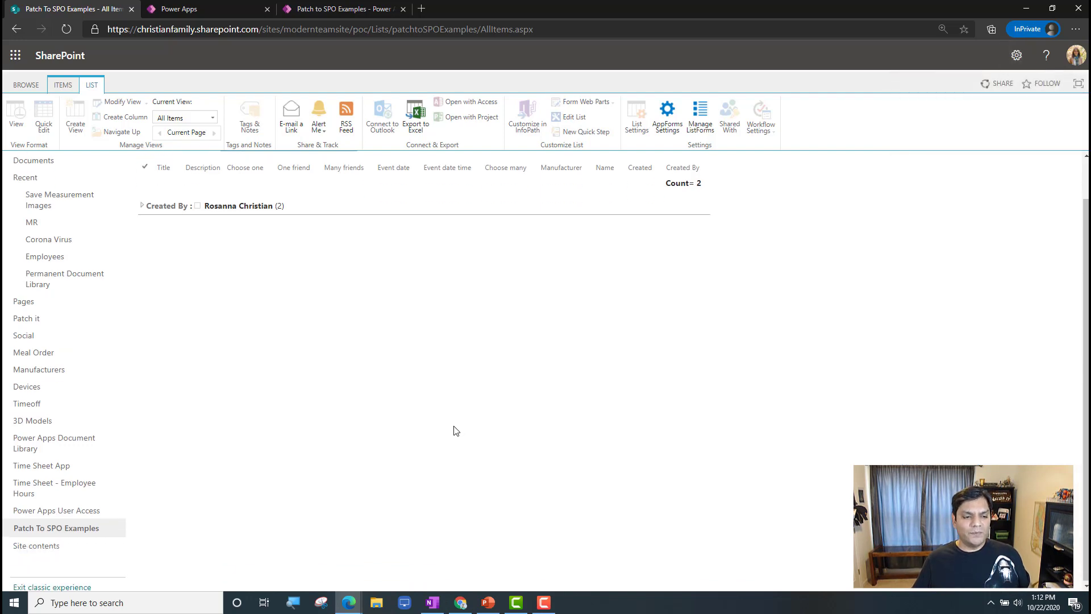
left_click(51, 587)
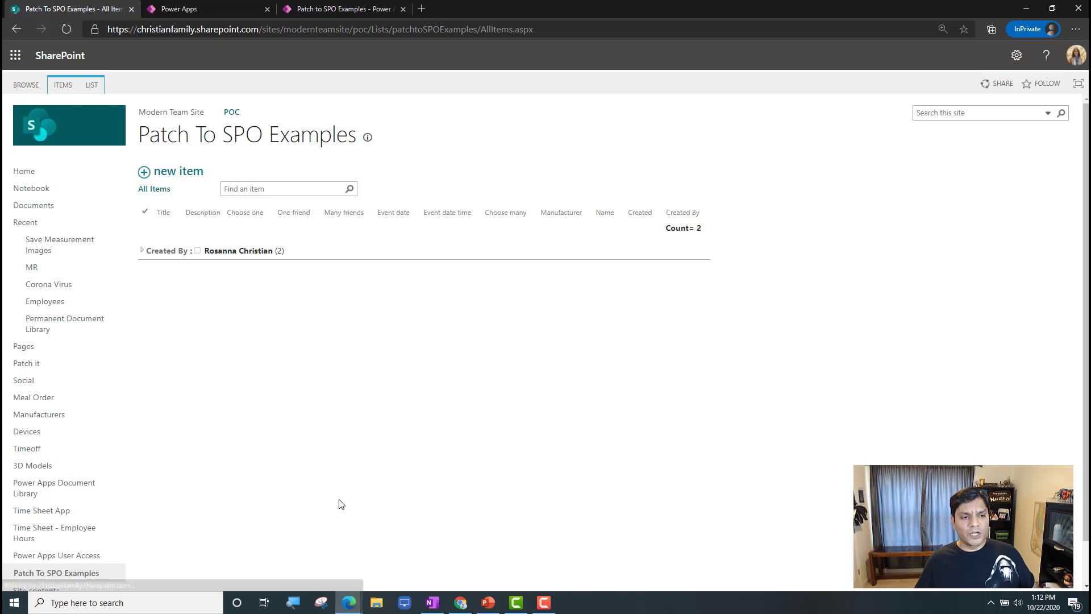
left_click(93, 85)
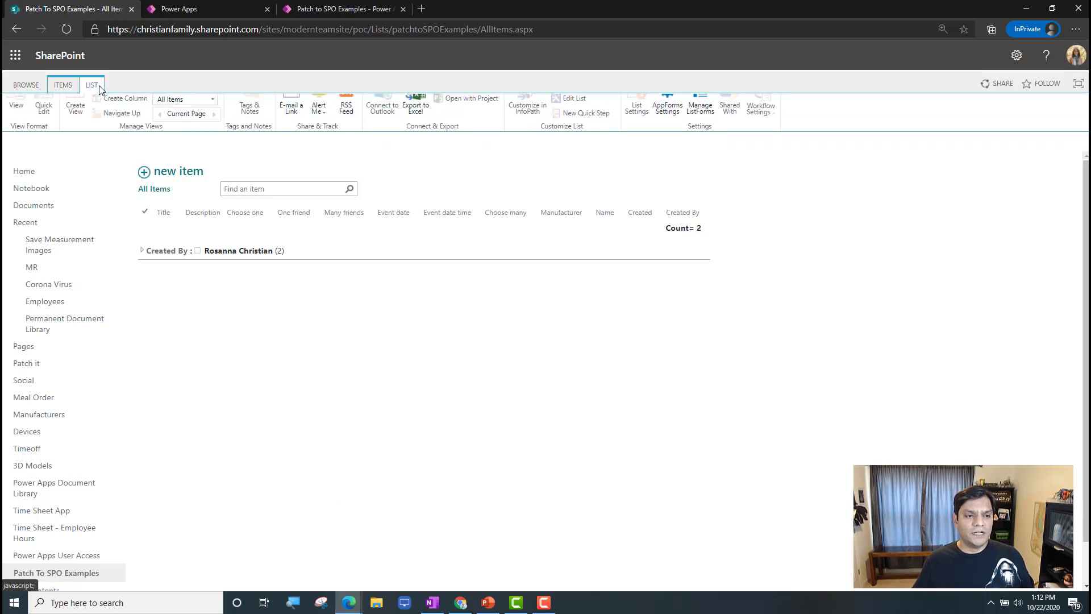
left_click(1016, 55)
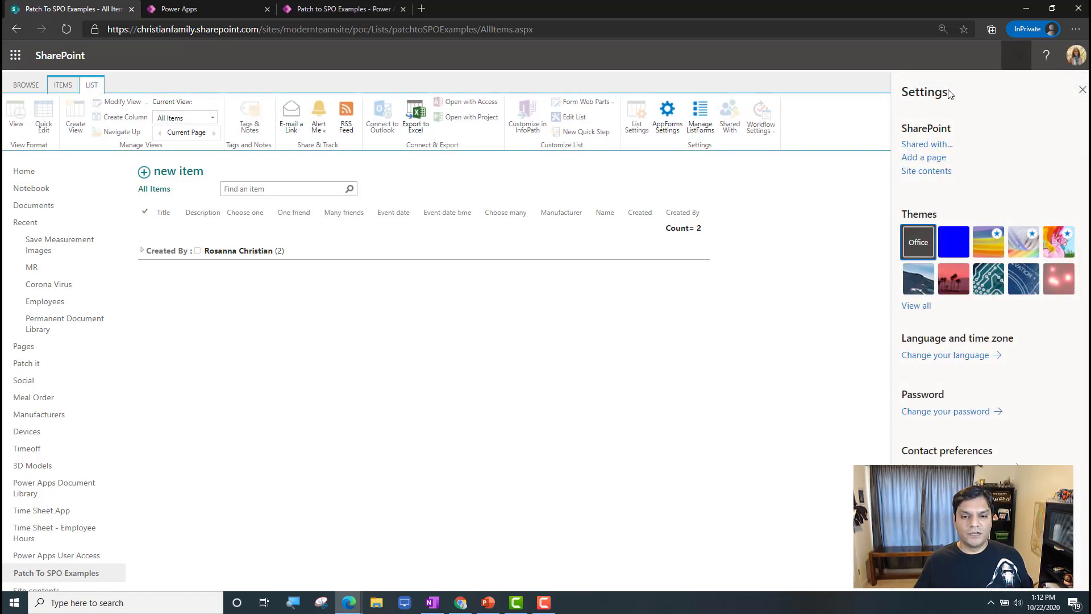
left_click(1083, 90)
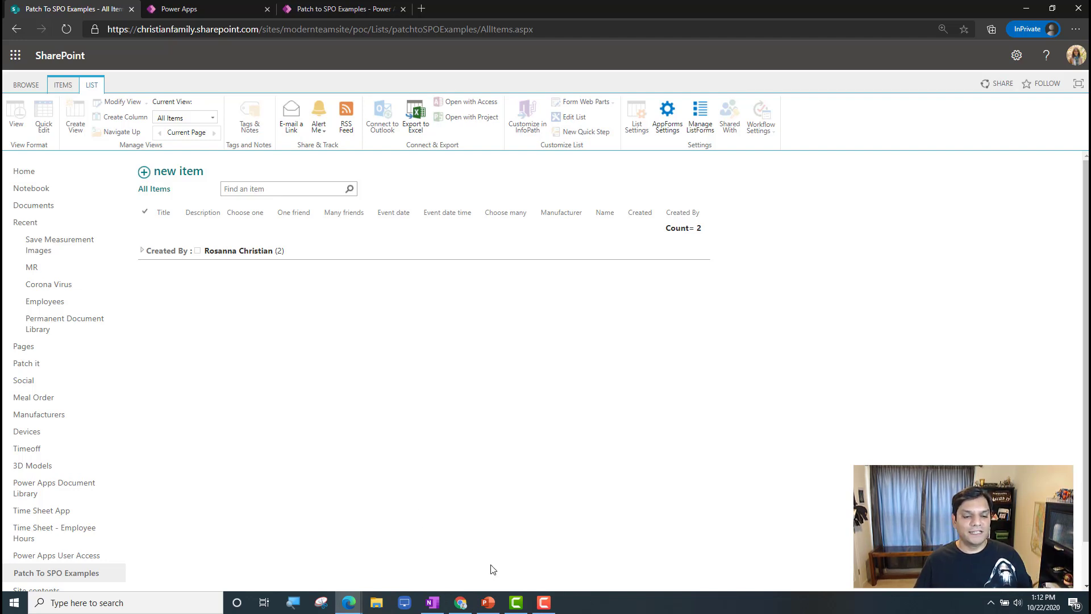
- Switch to the owner's Google Chrome window, open the settings of Patch To SPO Examples and copy that page's address
left_click(461, 604)
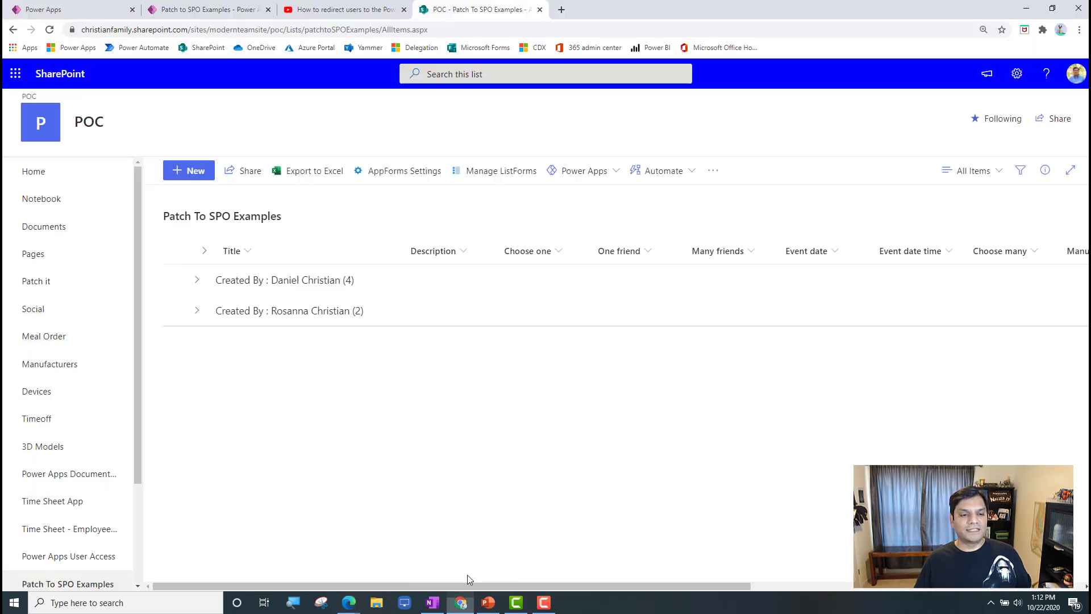
left_click(1016, 74)
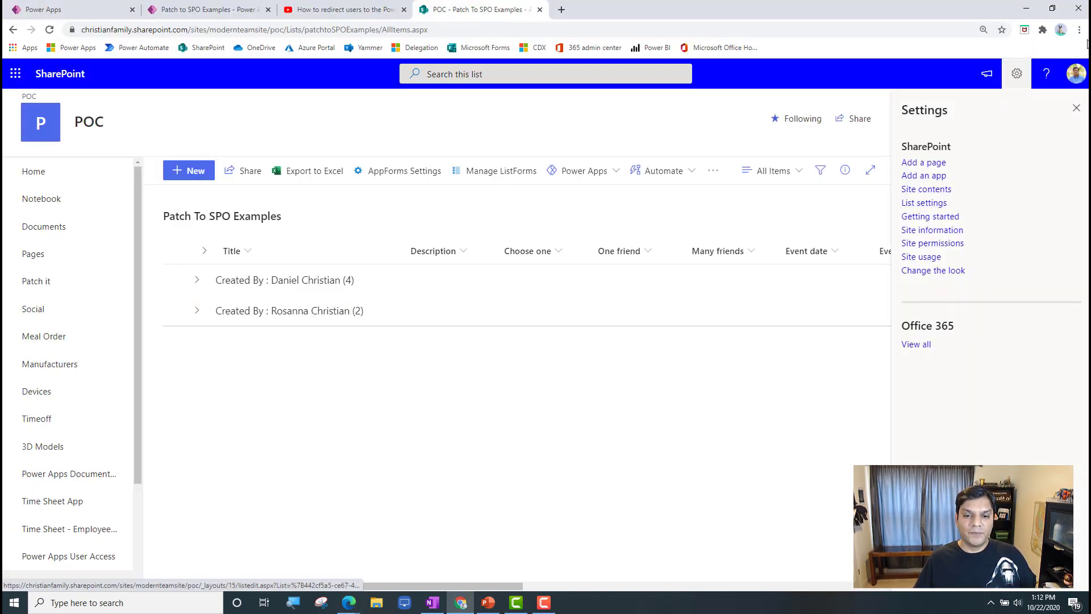
left_click(921, 203)
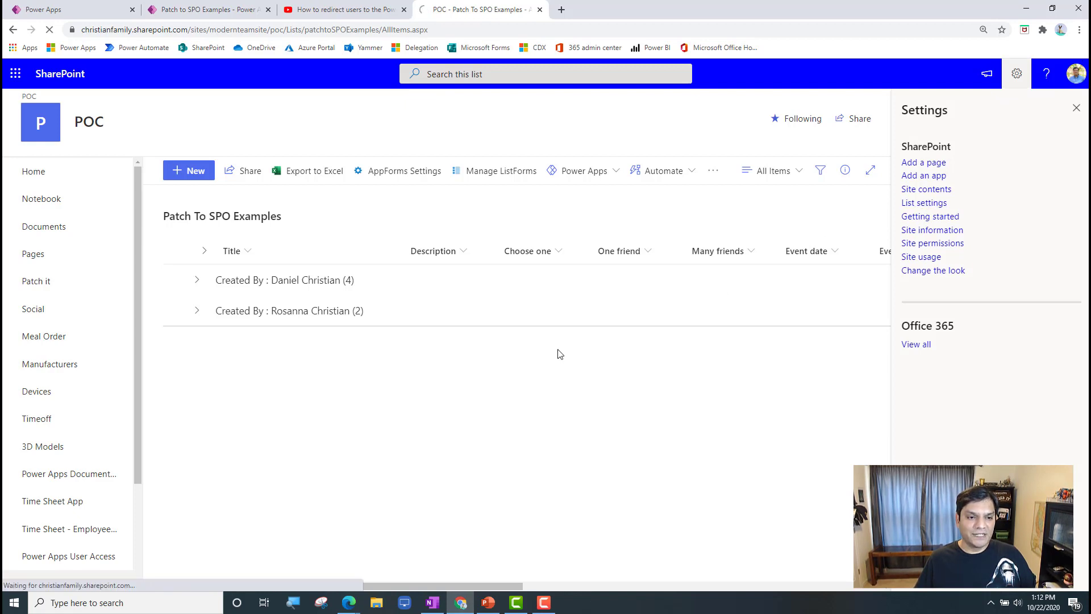
left_click(337, 31)
key("ctrl+c")
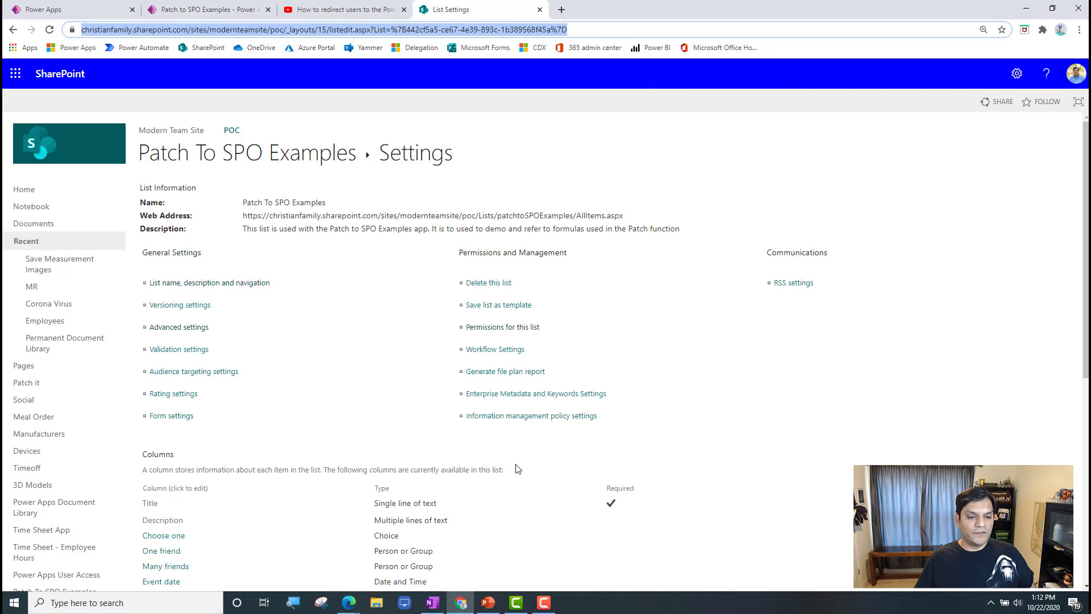
- In the test user's Microsoft Edge window, test direct access to the copied list settings address and go back to the list
mouse_move(349, 601)
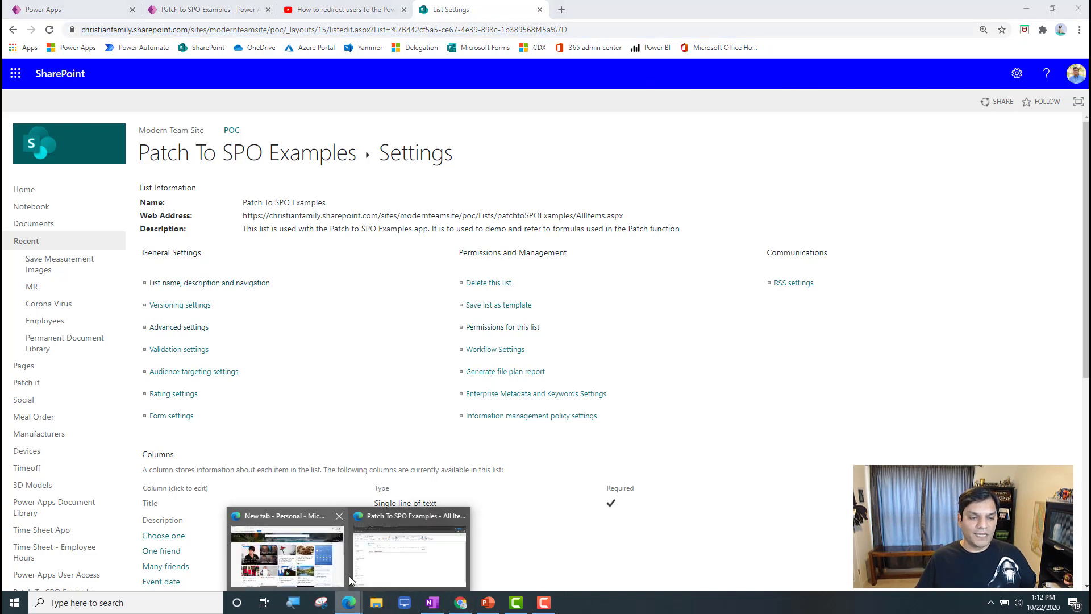
left_click(403, 559)
left_click(377, 26)
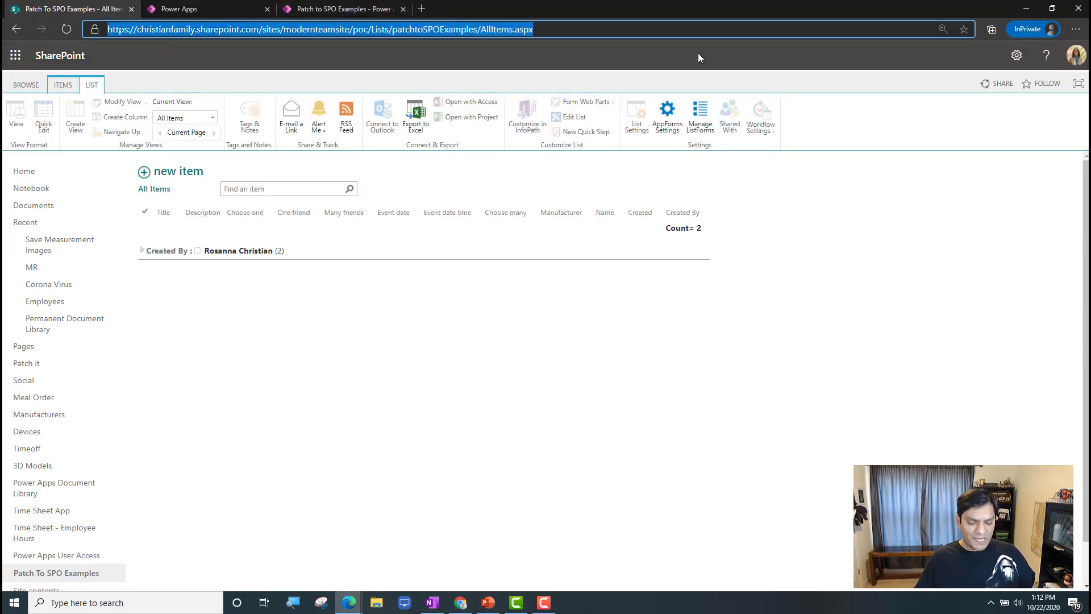
key("ctrl+v")
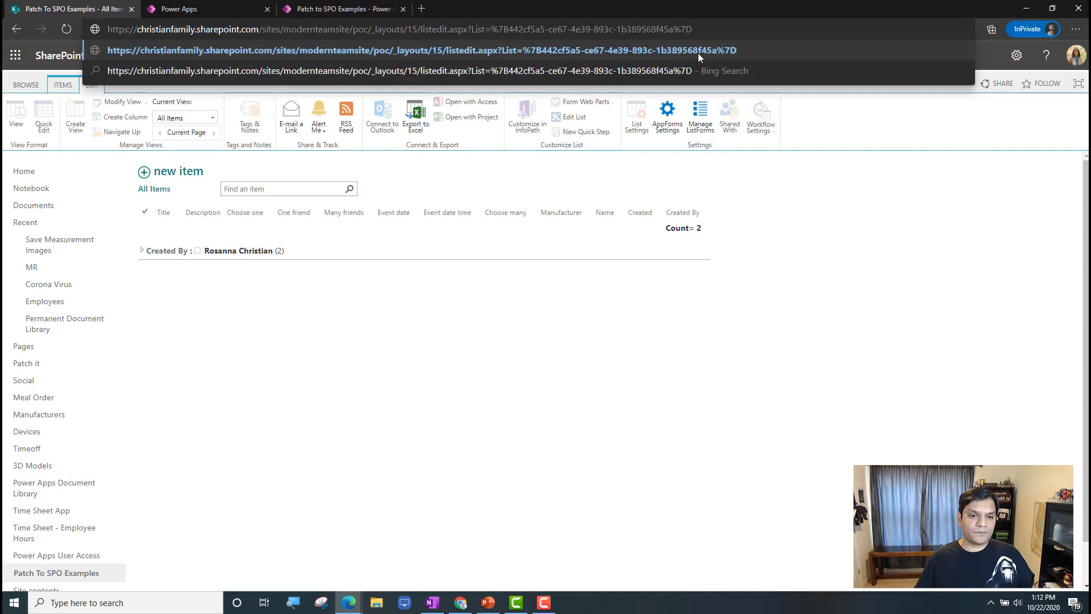
key("Return")
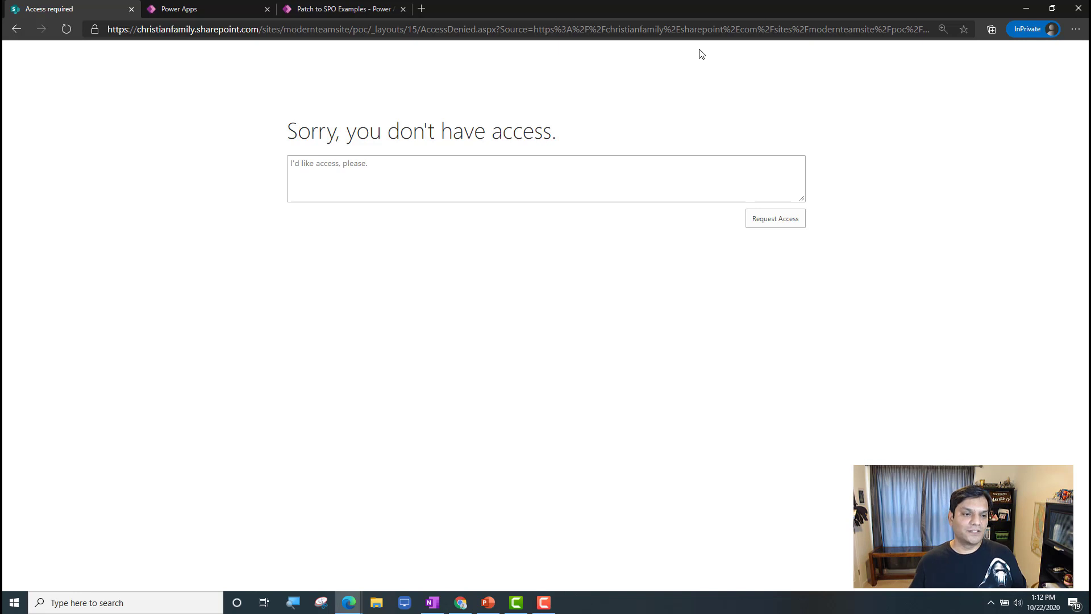
left_click(20, 30)
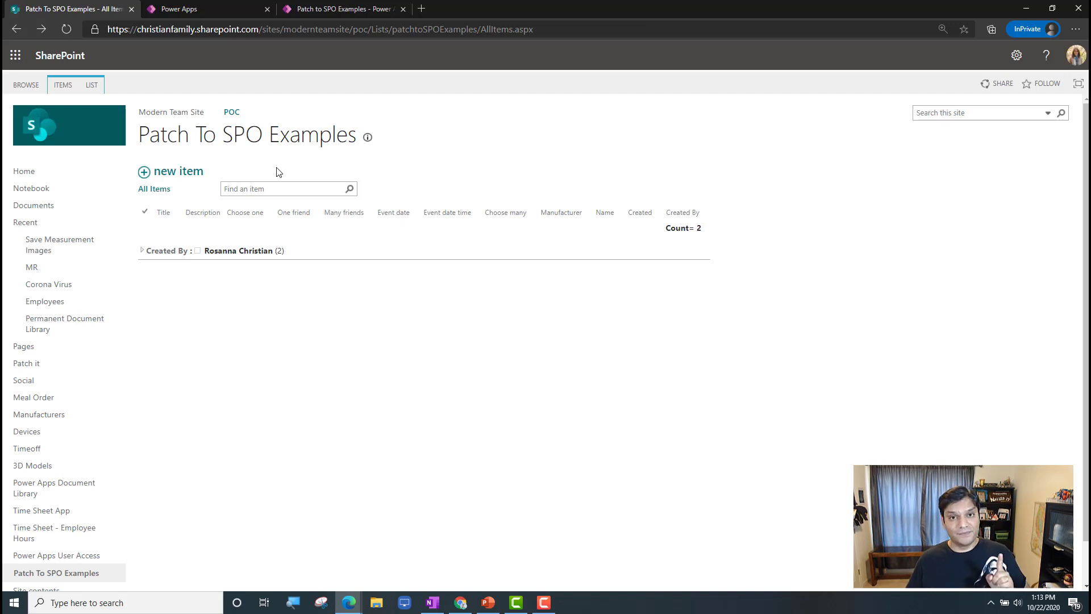
- In the Patch to SPO Examples app, start a new item with Apples as Choose one and Cookie and Ice-cream as Choose many
left_click(341, 10)
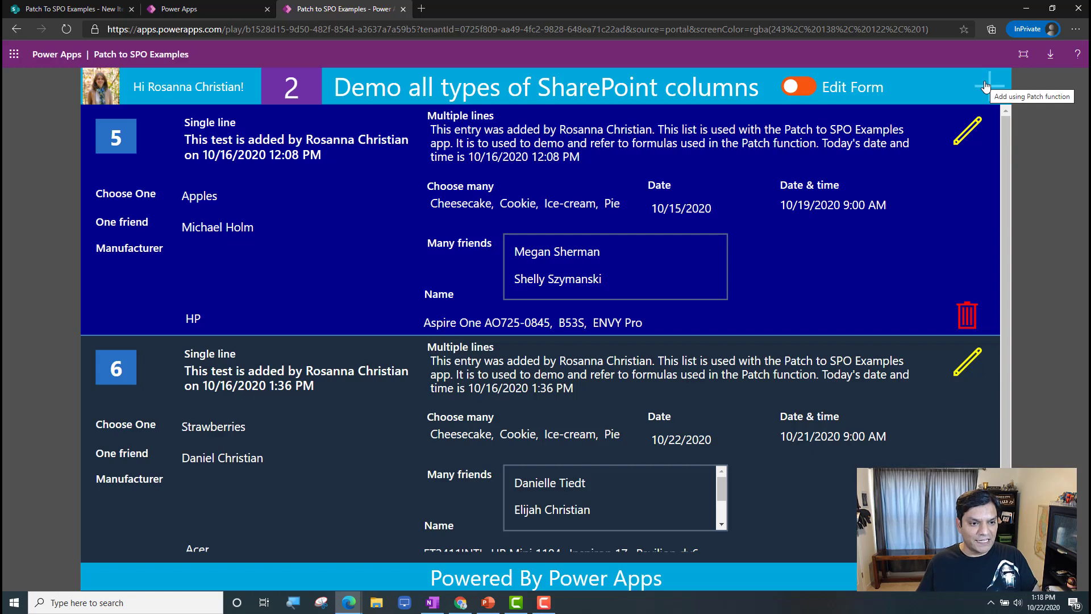
left_click(987, 86)
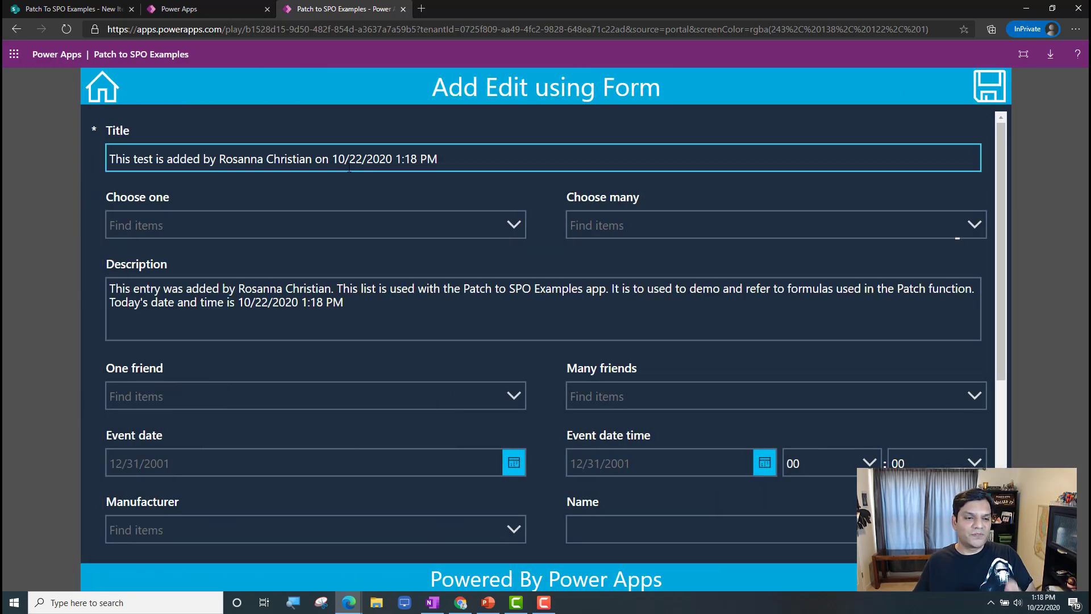
left_click(369, 225)
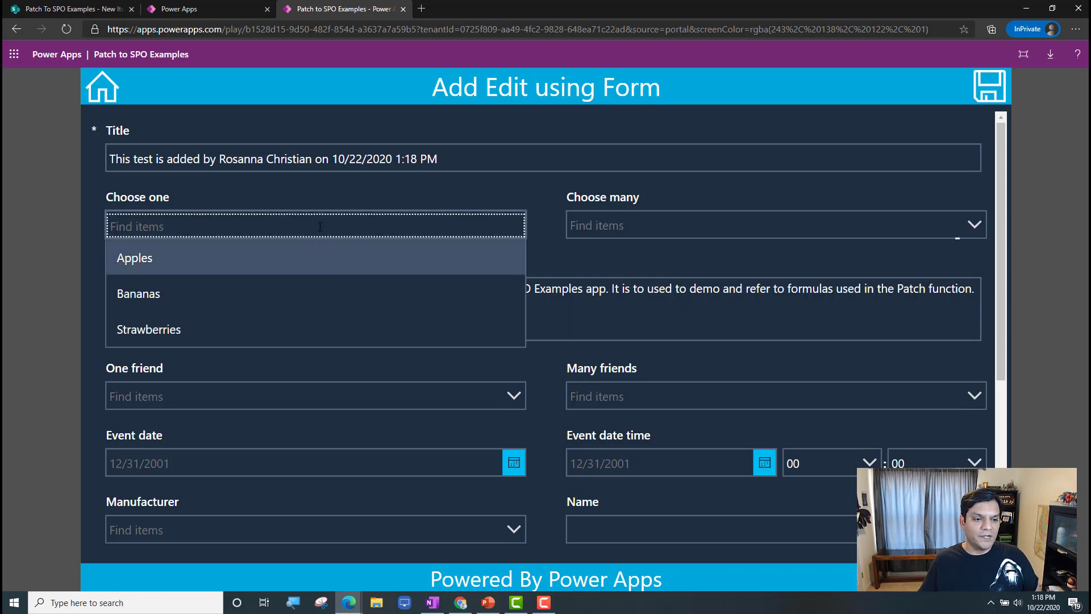
left_click(300, 272)
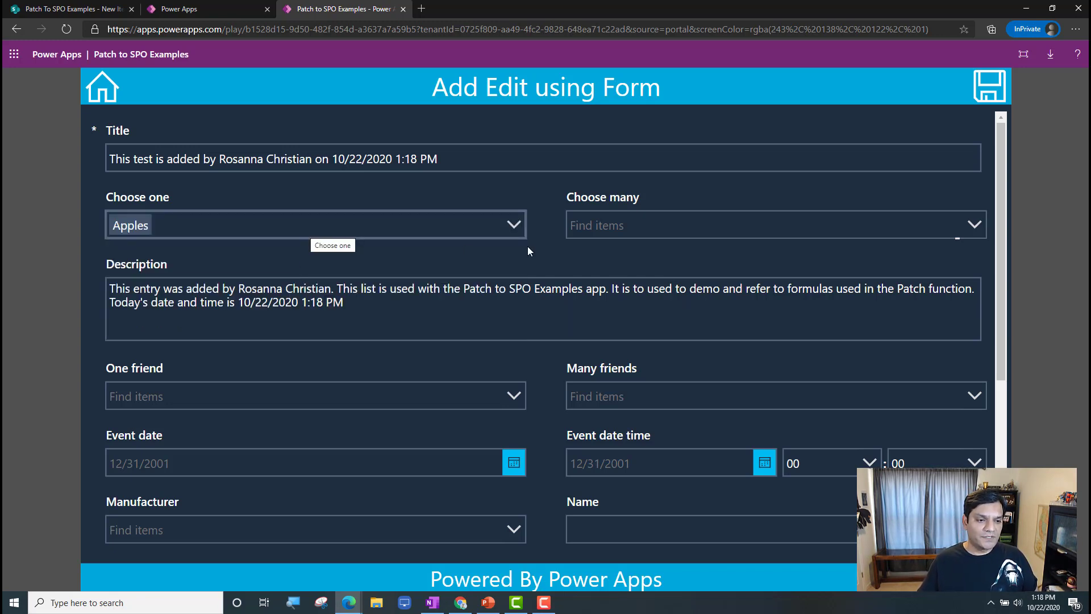
left_click(608, 221)
left_click(615, 295)
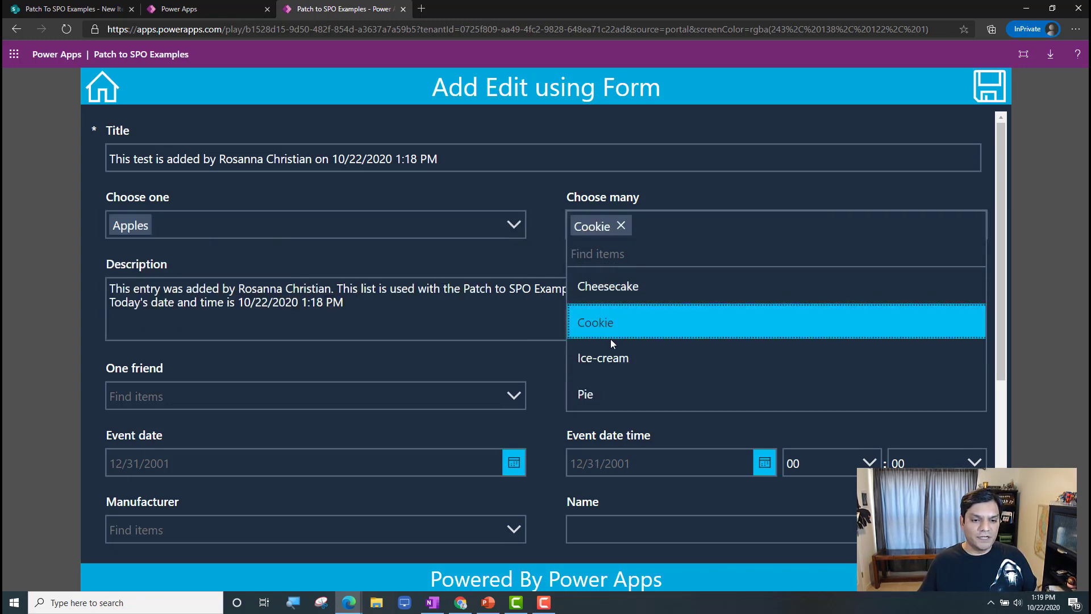
left_click(610, 338)
- Find a colleague by first name and set that person as the new item's One friend
left_click(316, 393)
type("da")
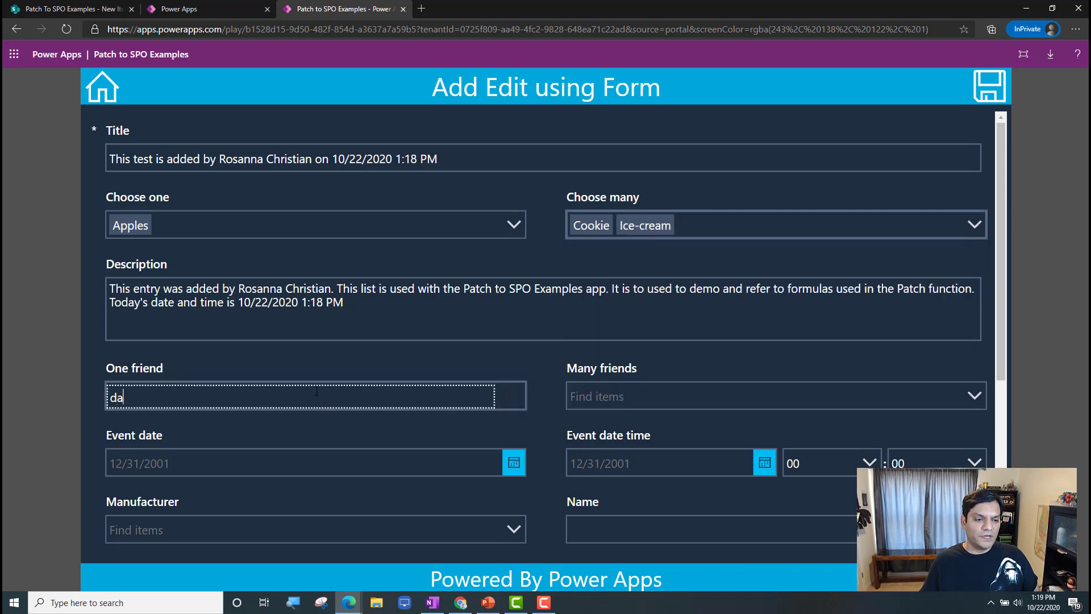
type("nie")
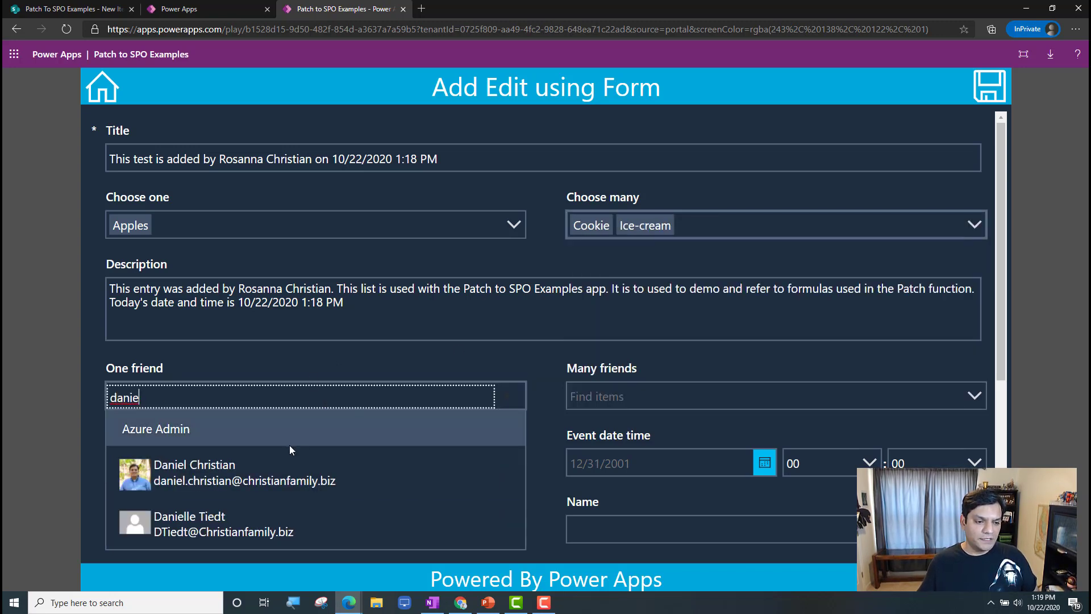
left_click(286, 465)
- Find two colleagues by name and add both to the new item's Many friends
left_click(695, 401)
type("daniel")
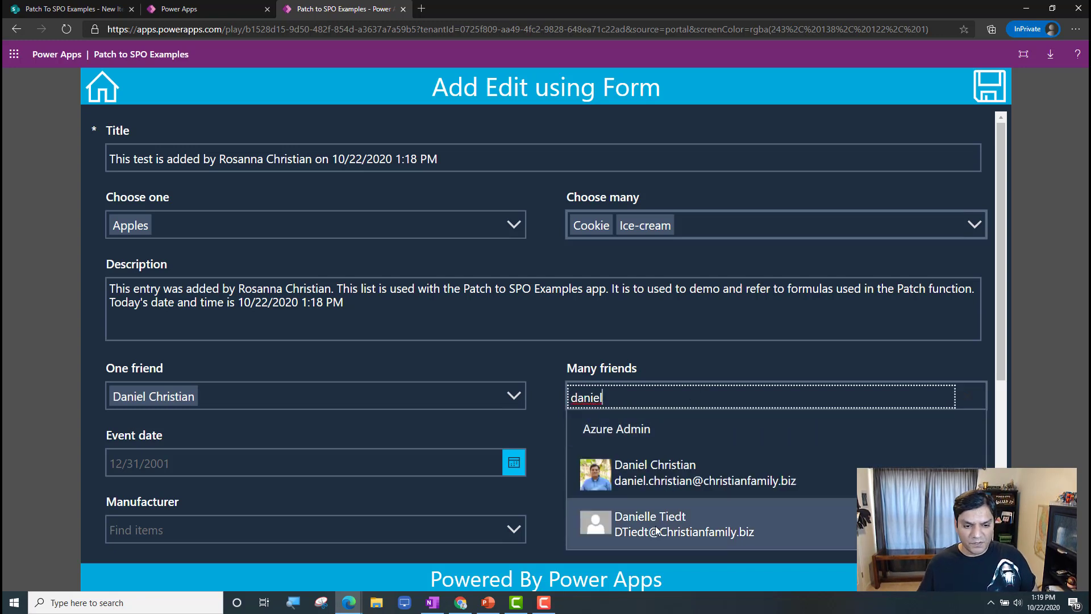
left_click(687, 519)
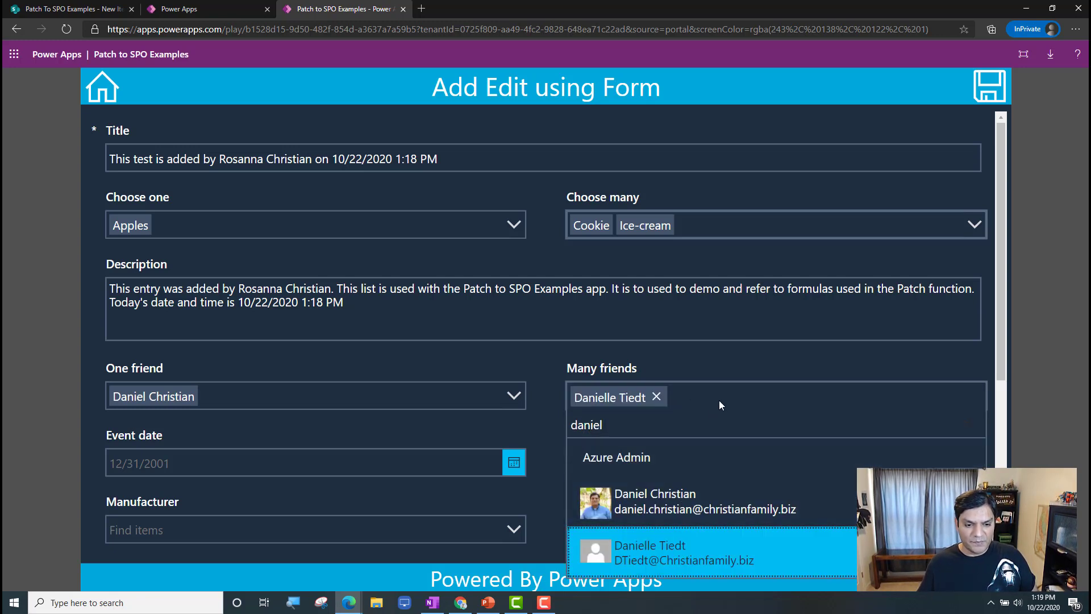
left_click(690, 425)
key("BackSpace")
key("BackSpace")
key("BackSpace")
key("BackSpace")
key("BackSpace")
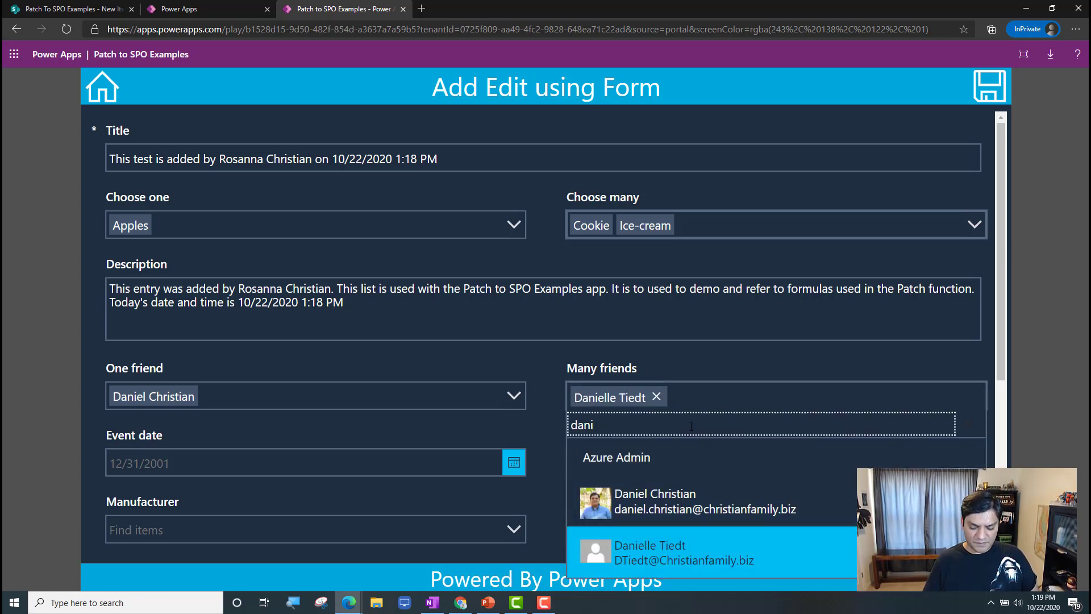
key("BackSpace")
type("eku")
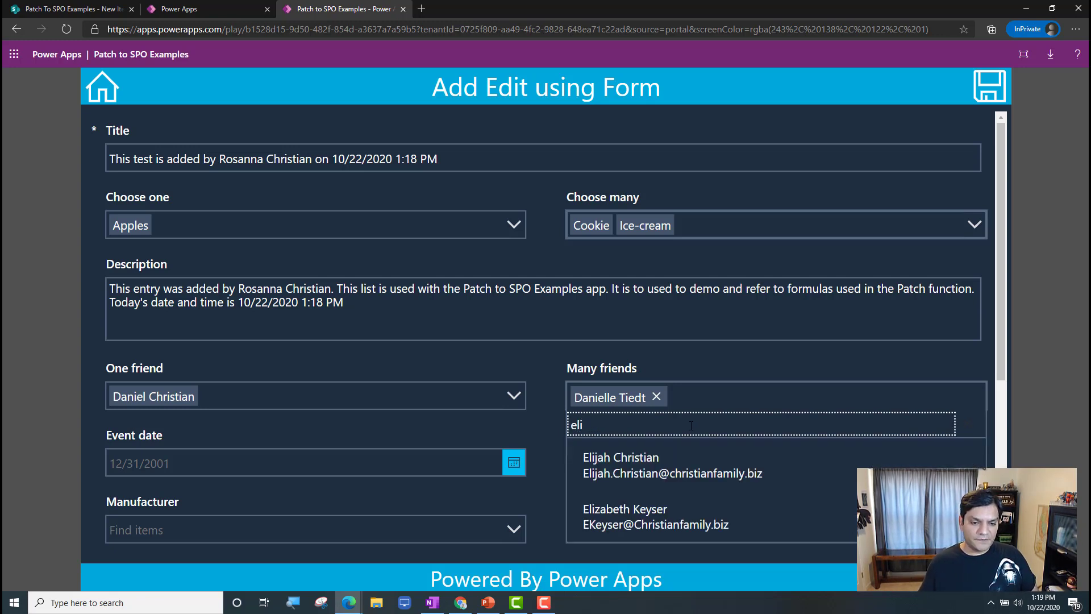
left_click(659, 514)
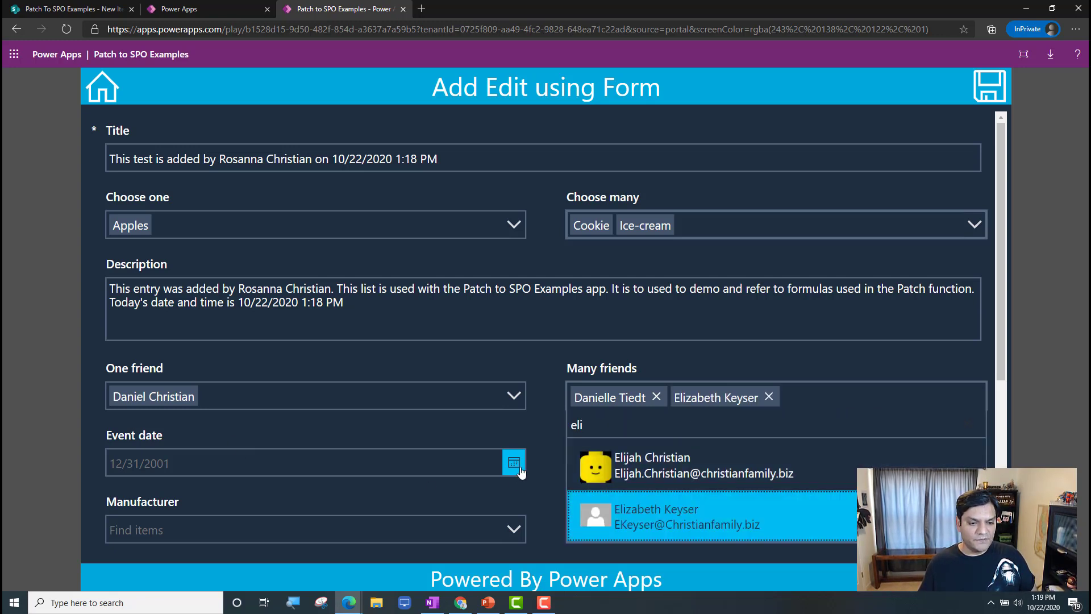
- Set the Event date to 10/23/2020 and the Event date time to 10/28/2020
left_click(516, 476)
left_click(288, 507)
left_click(256, 565)
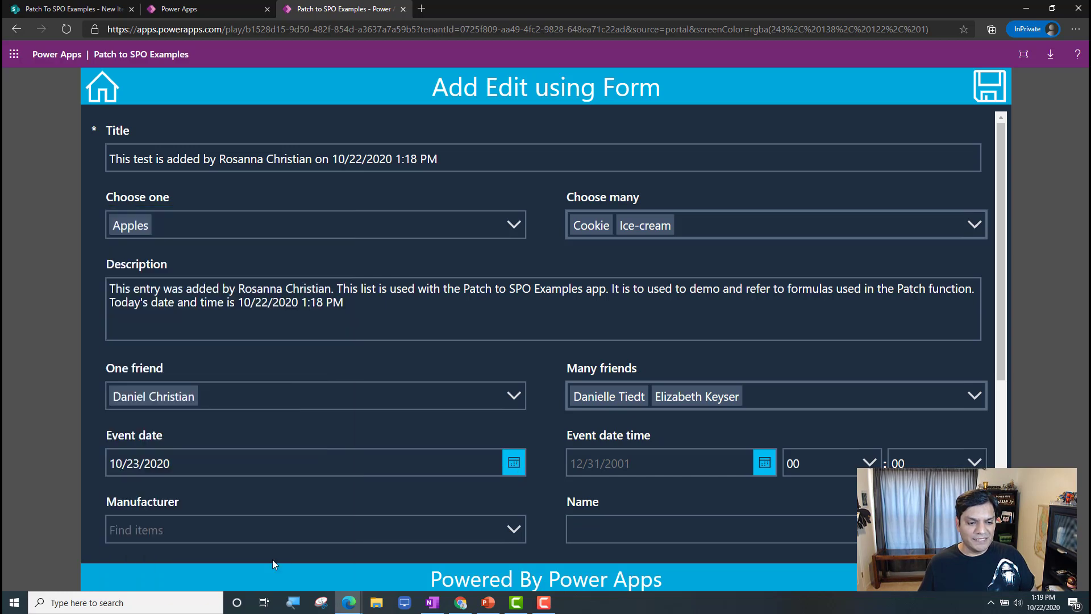
left_click(760, 471)
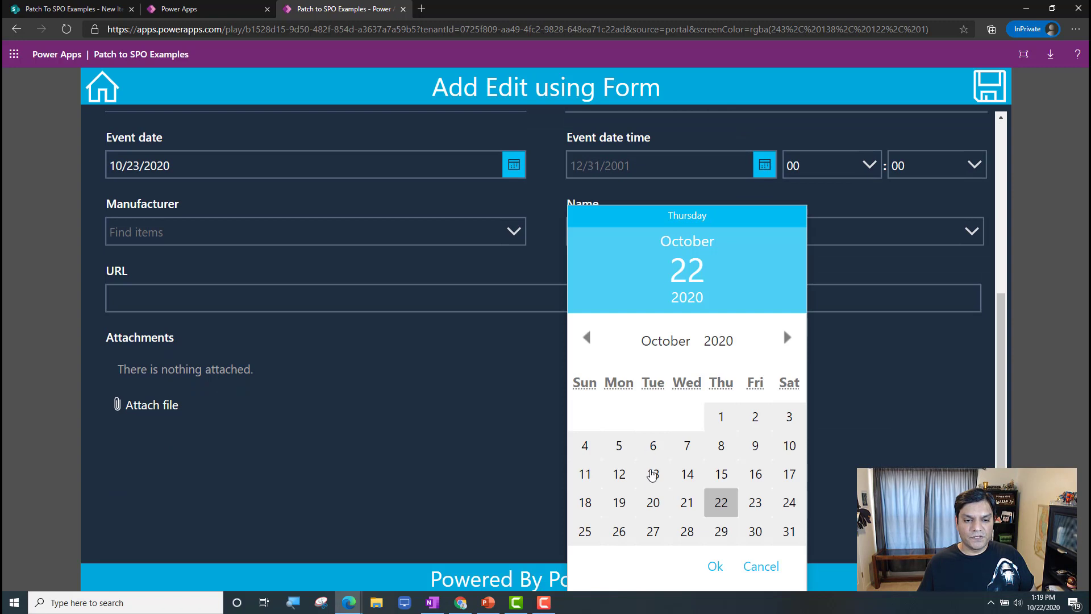
left_click(687, 537)
left_click(715, 568)
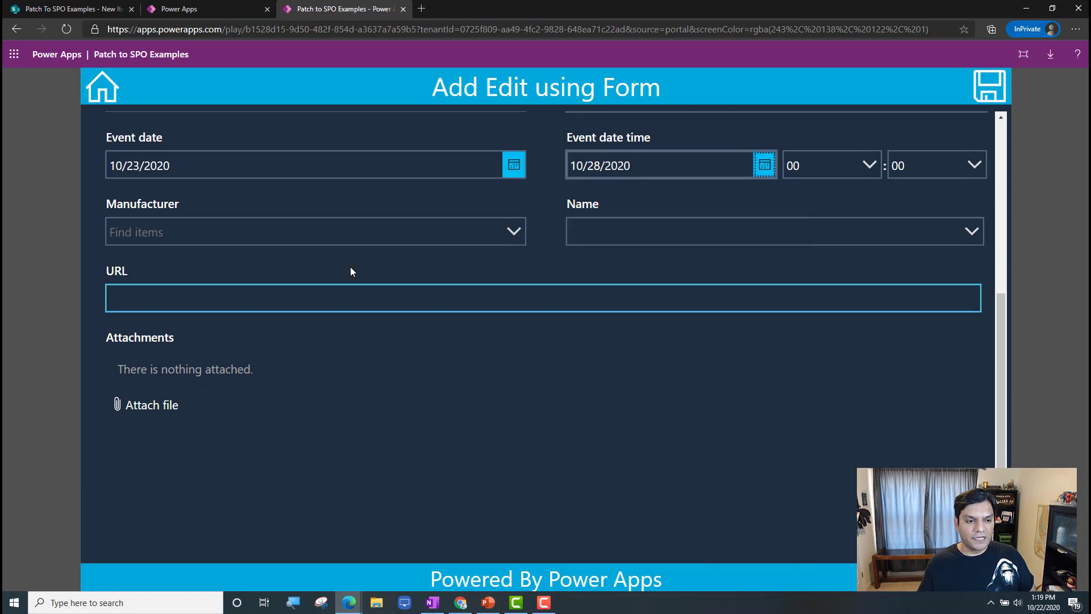
- Set the Manufacturer to Acer and select Aspire One and Aspire E as the Name values
left_click(427, 236)
left_click(368, 273)
left_click(718, 234)
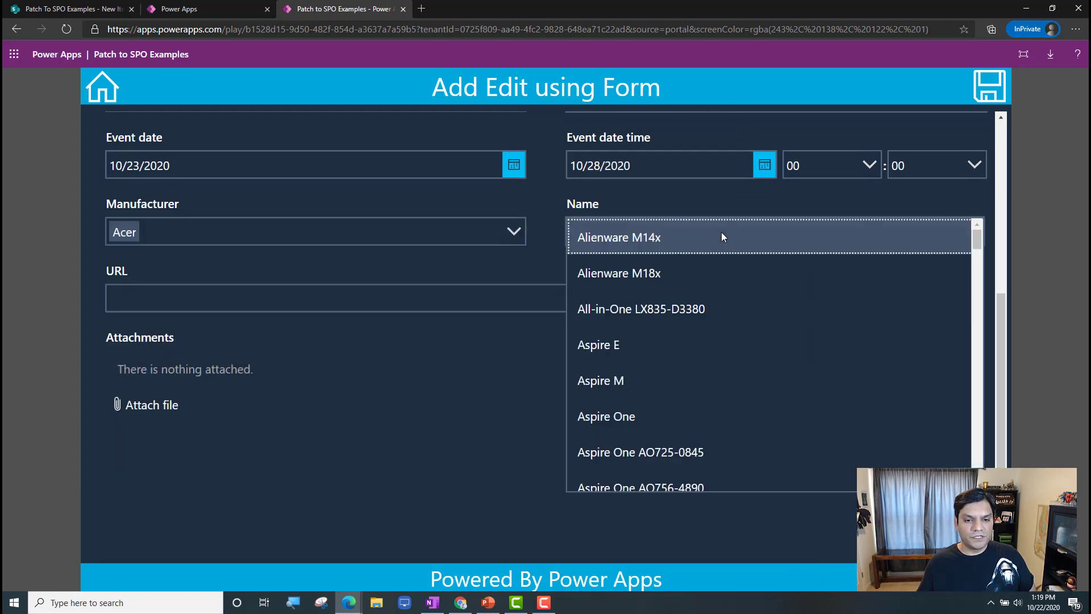
left_click(605, 419)
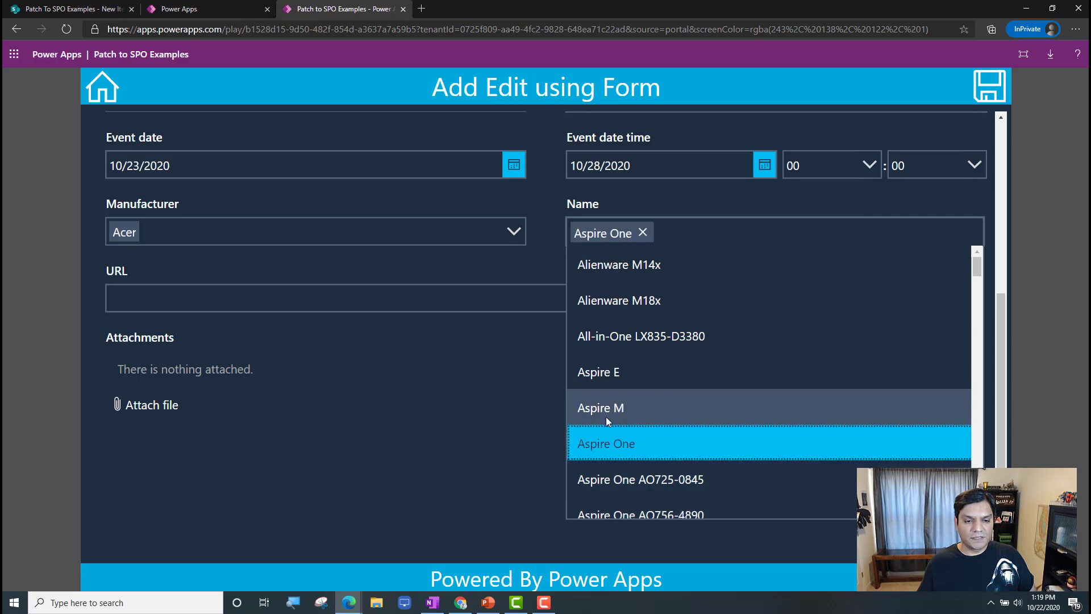
left_click(606, 376)
- Dismiss the file selection without attaching anything and save the new item
left_click(766, 482)
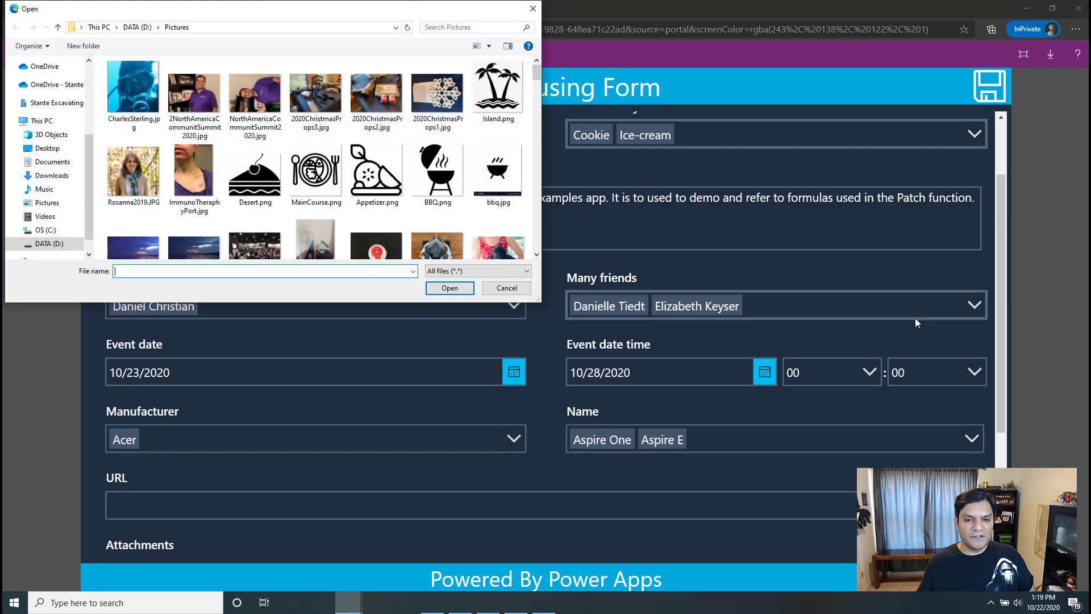
left_click(500, 283)
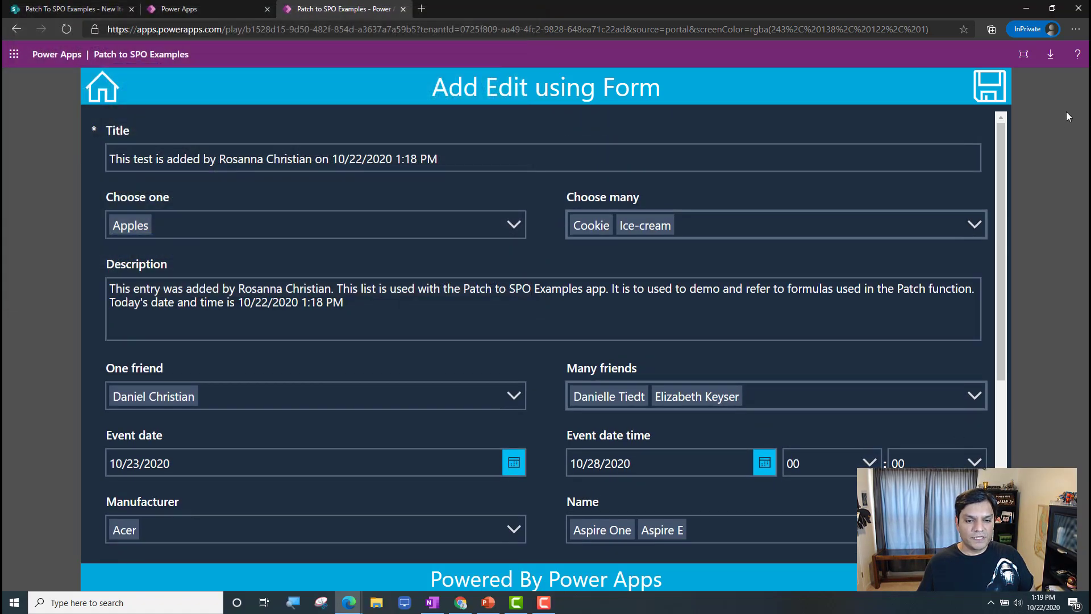
left_click(978, 97)
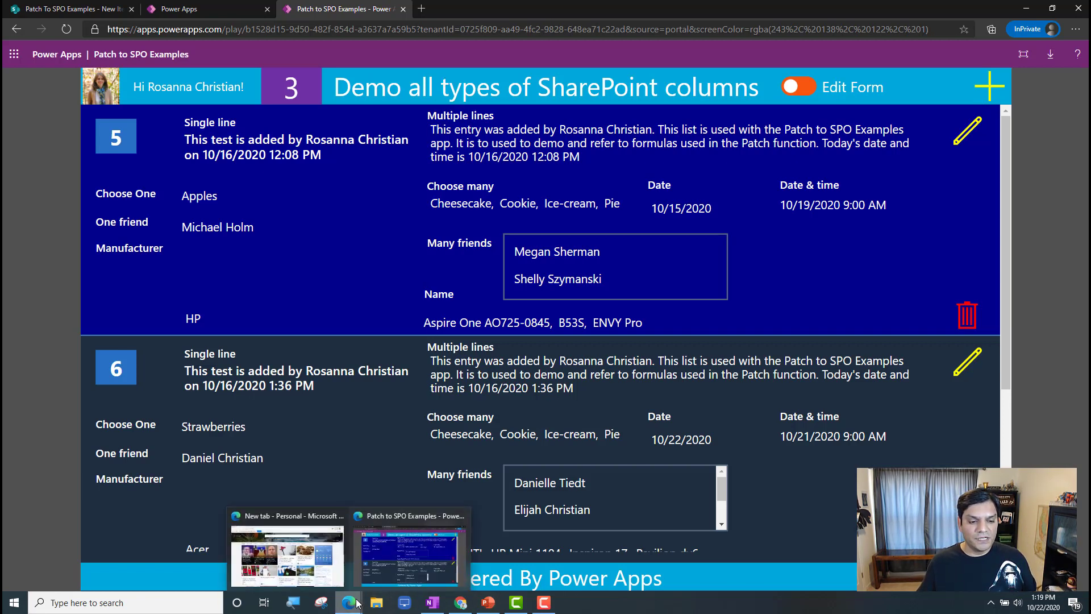
- Cancel the unsaved SharePoint new-item form and check the Settings pane for a list settings option, closing the pane when finished
left_click(70, 10)
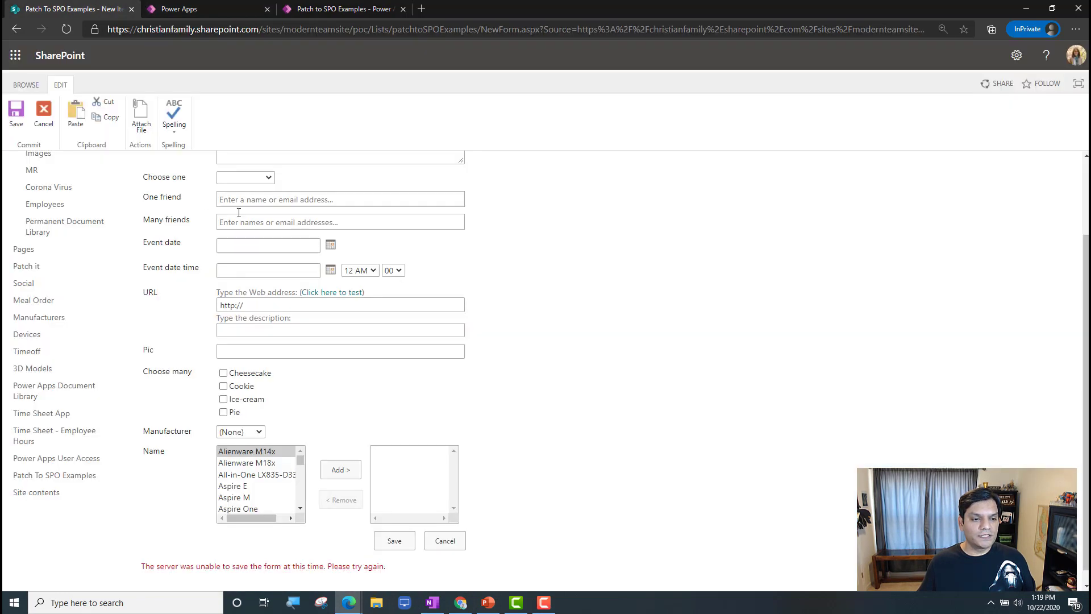
left_click(45, 116)
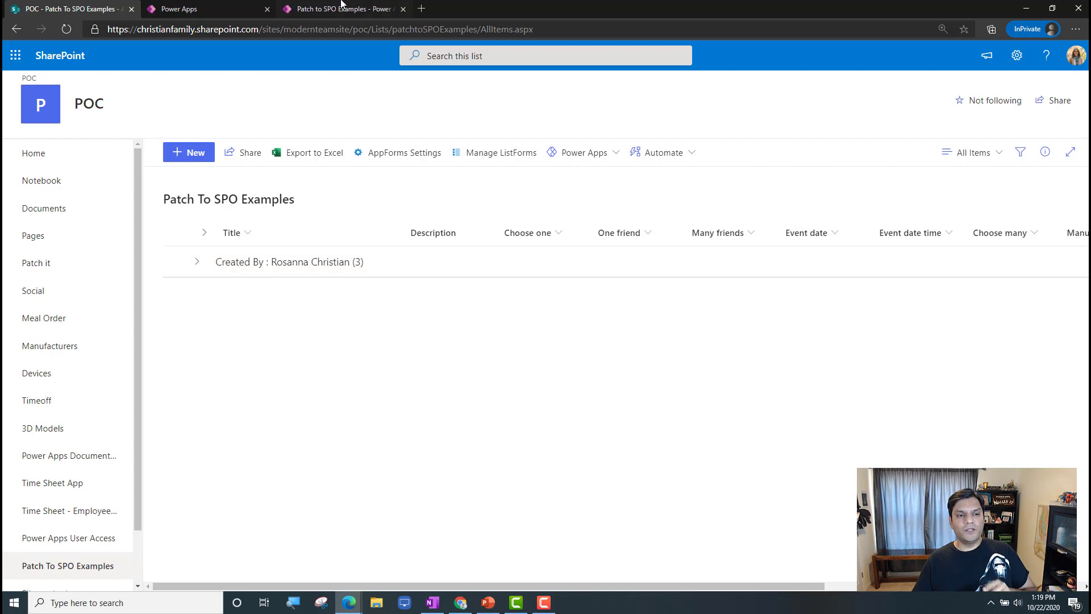
left_click(1026, 61)
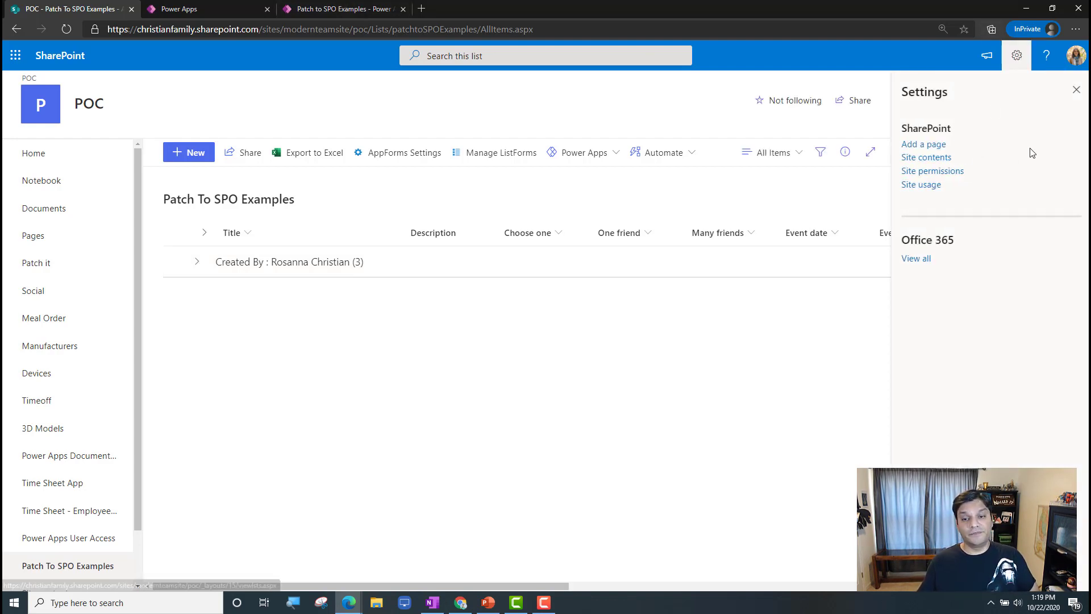
left_click(1076, 90)
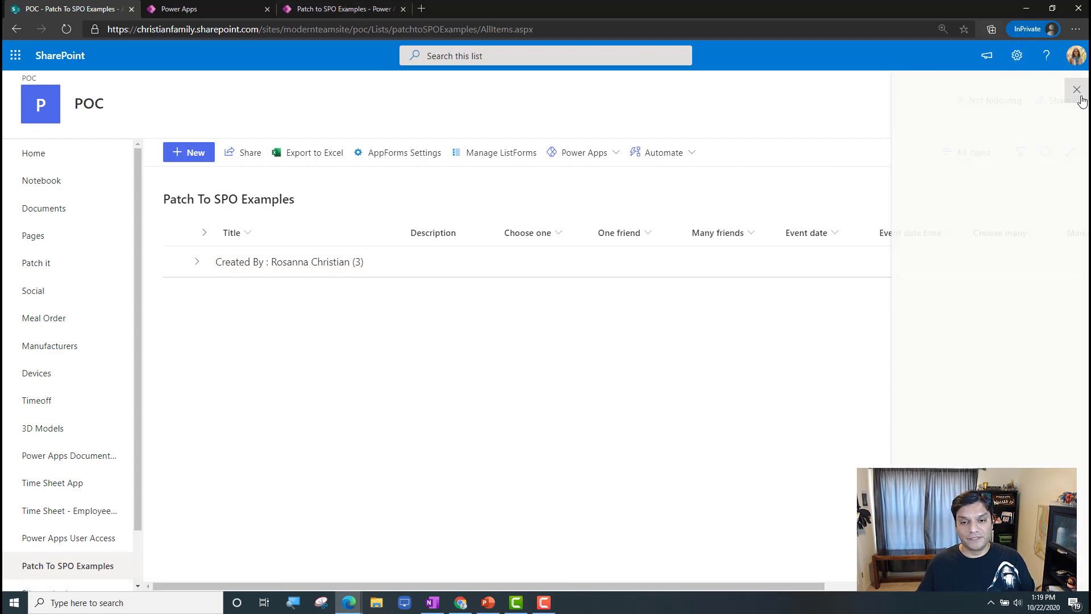
- Switch to the owner's Google Chrome window, review the site permissions, and go to the Patch To SPO Examples list
left_click(460, 603)
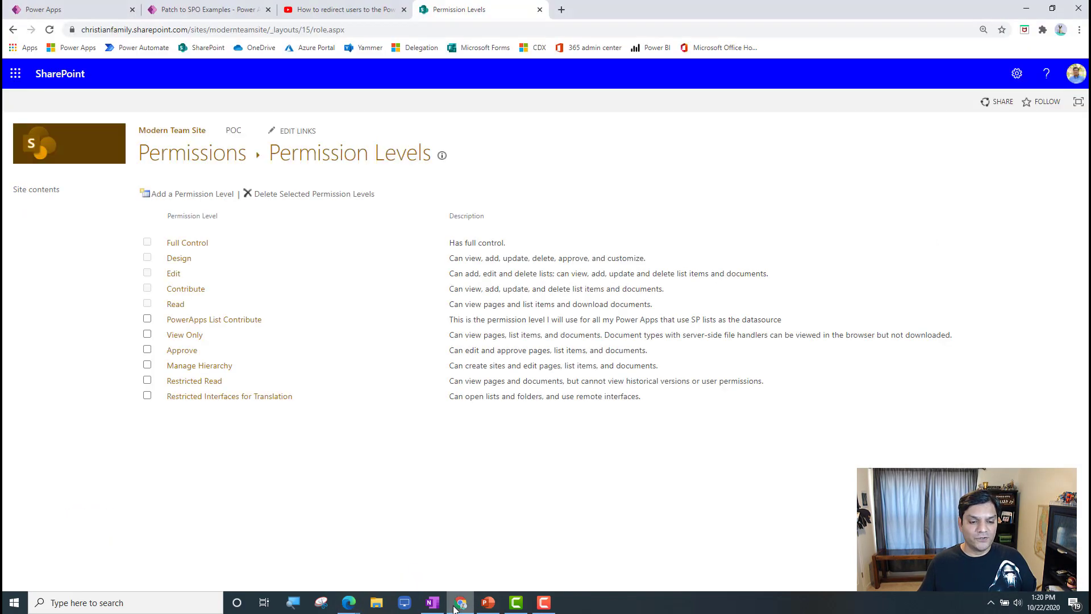
left_click(196, 154)
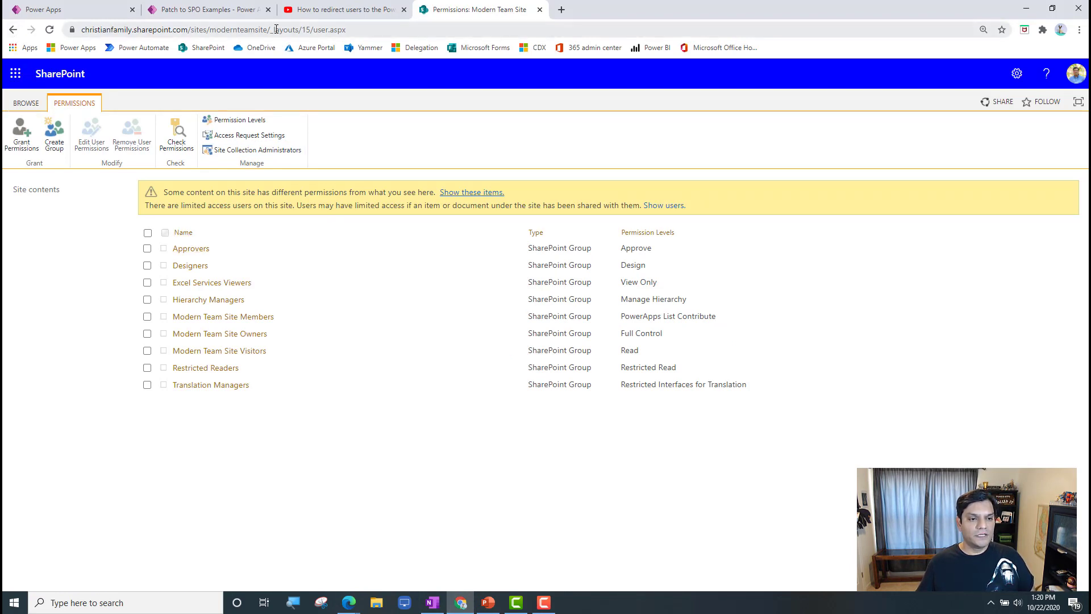
left_click_drag(272, 29, 595, 36)
key("BackSpace")
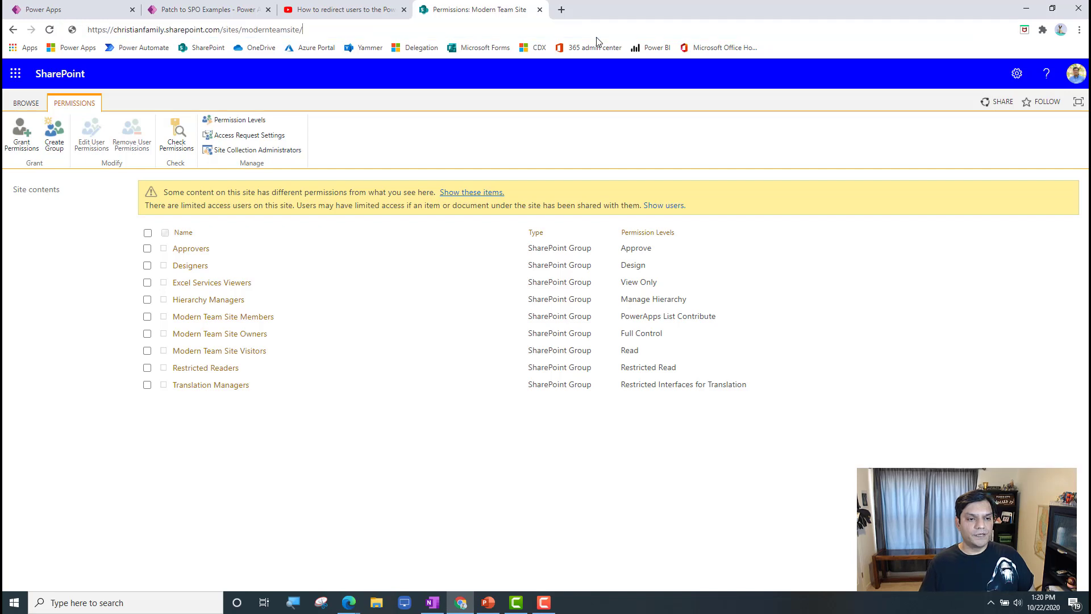
key("Down")
key("Down")
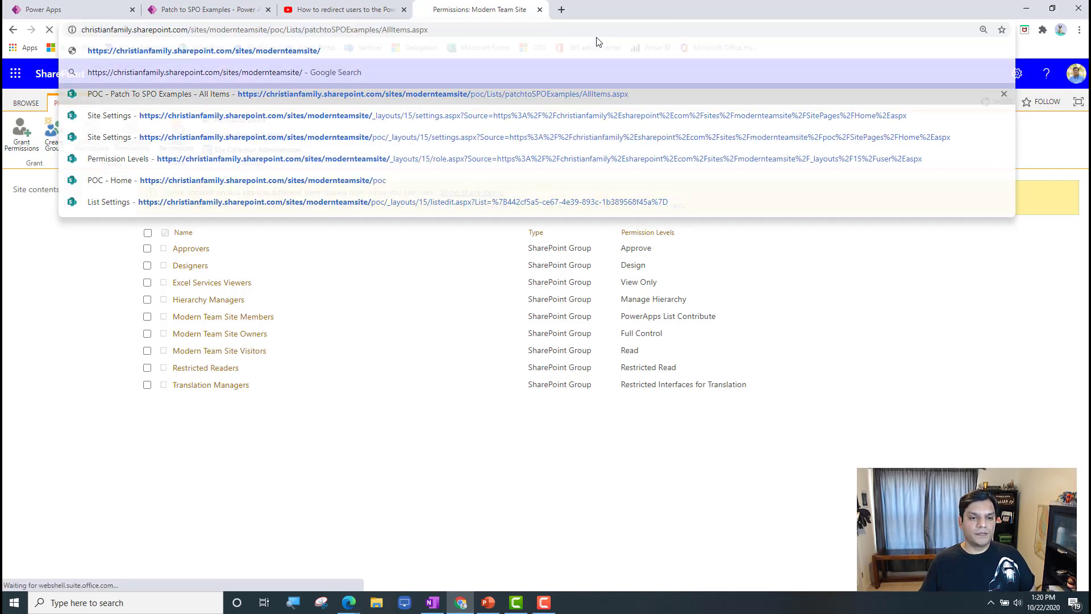
key("Return")
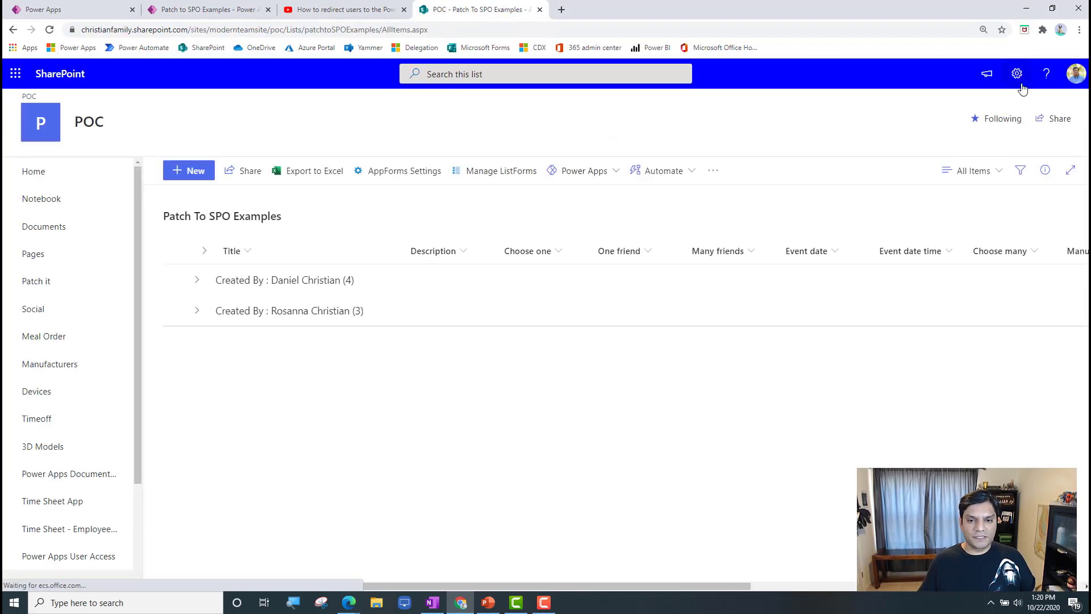
- As the owner, open the list settings of Patch To SPO Examples
left_click(1017, 74)
left_click(938, 206)
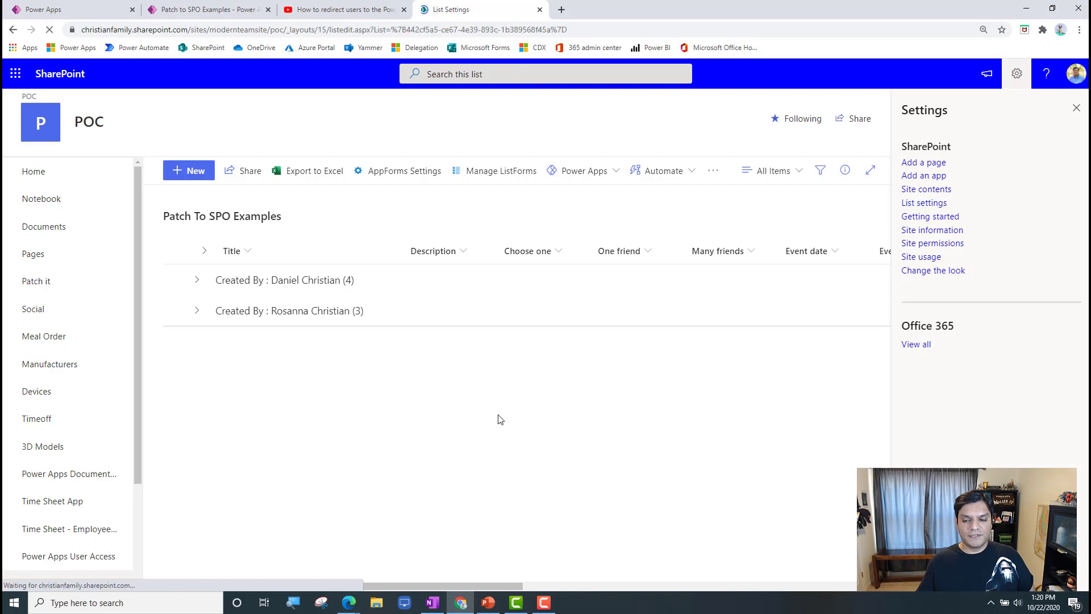
left_click(183, 327)
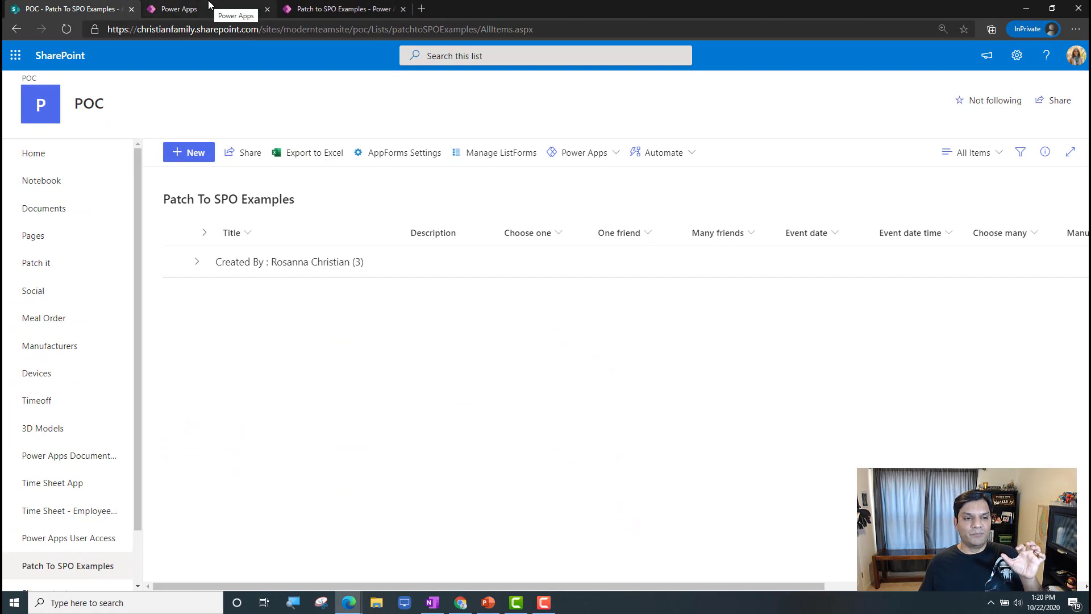
- Return to the member's Patch to SPO Examples app, inspect item 5 in the edit form down to its attachments, and go back to the gallery
left_click(209, 6)
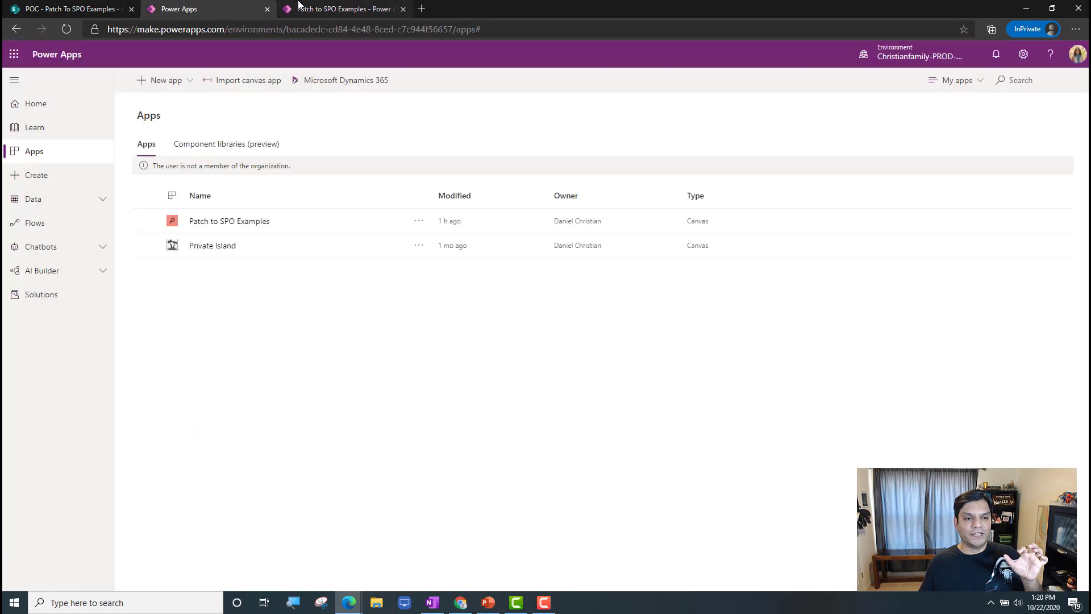
left_click(300, 8)
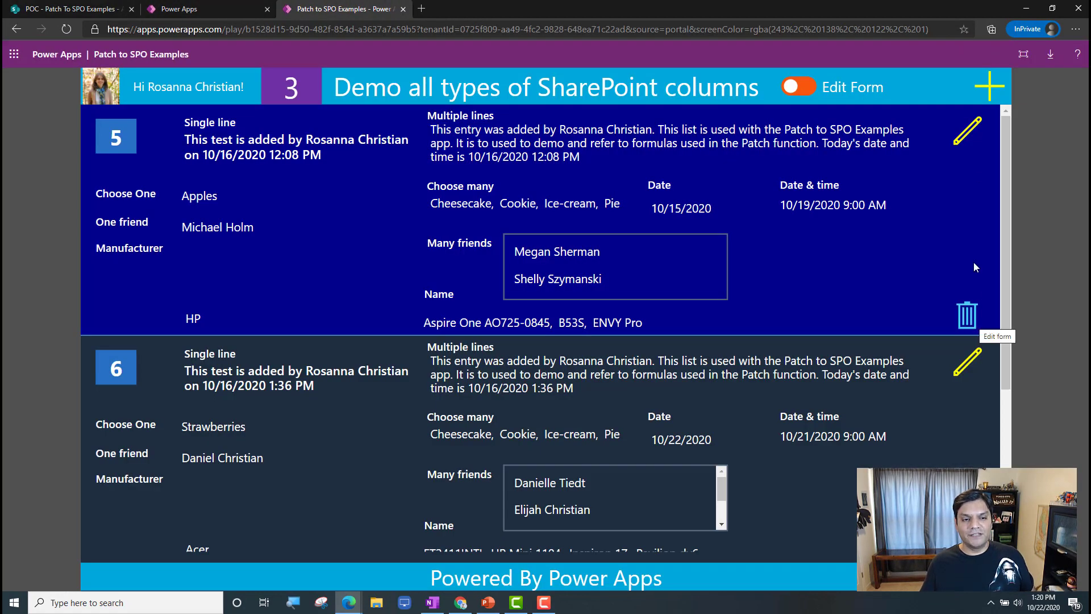
left_click(967, 131)
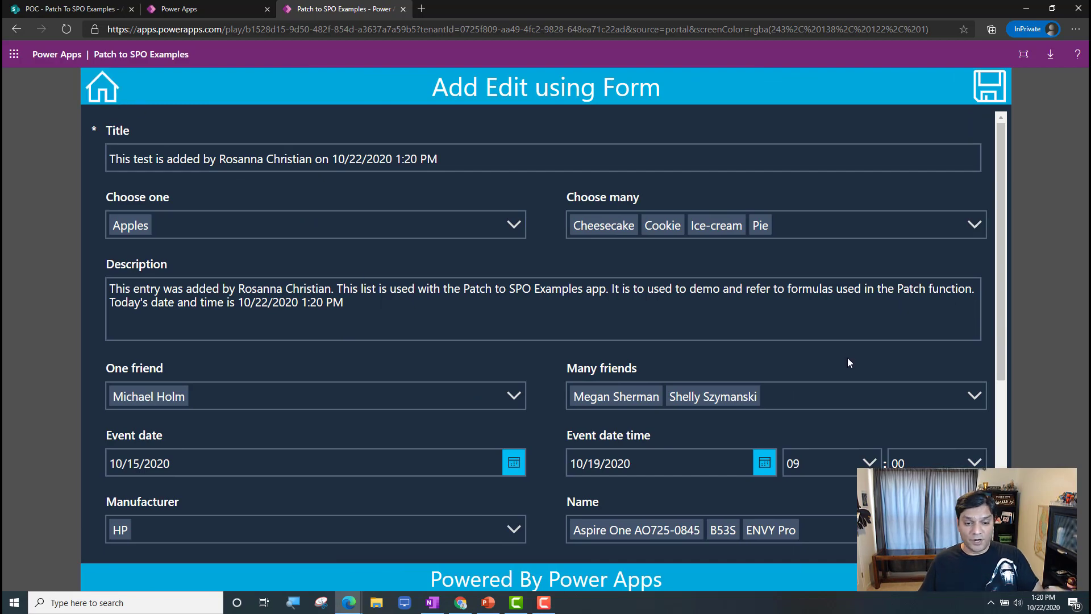
scroll(847, 357, "down", 5)
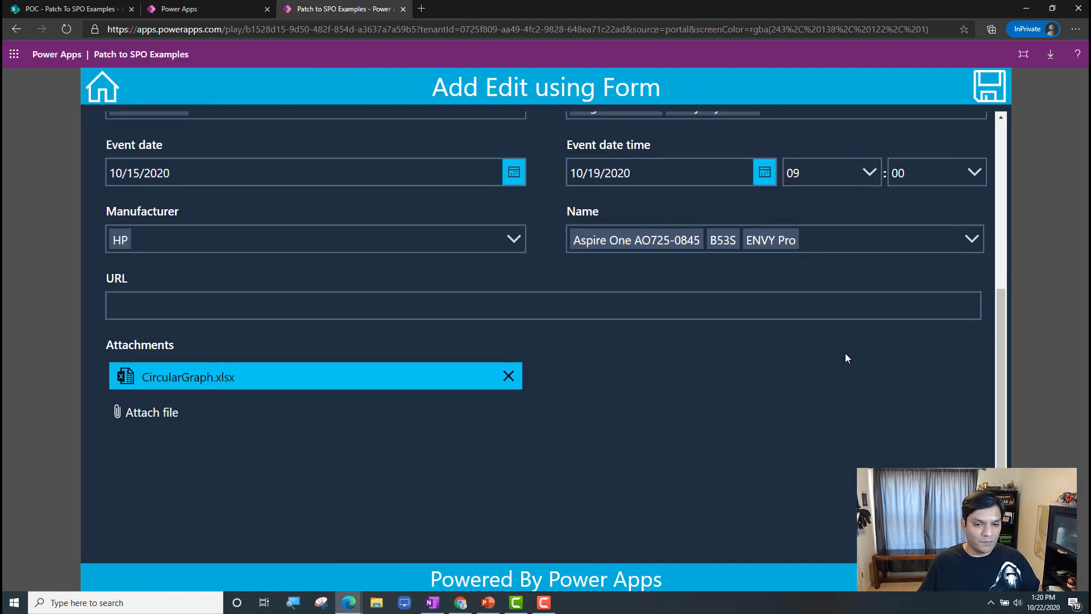
left_click(108, 95)
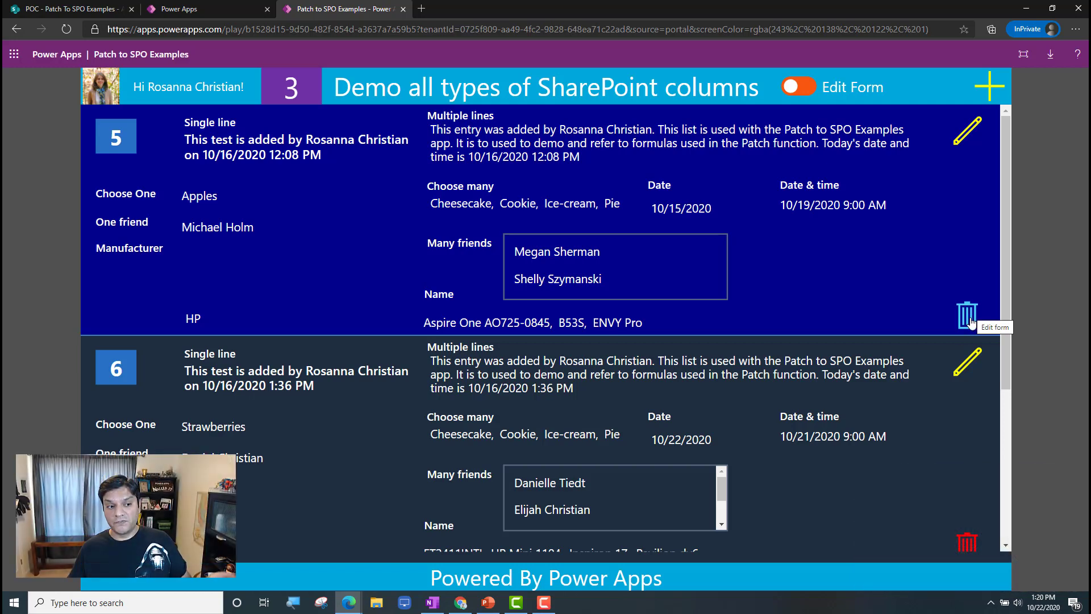
- Try to delete item 9 in the app as the member and check the refreshed SharePoint list
scroll(955, 364, "down", 4)
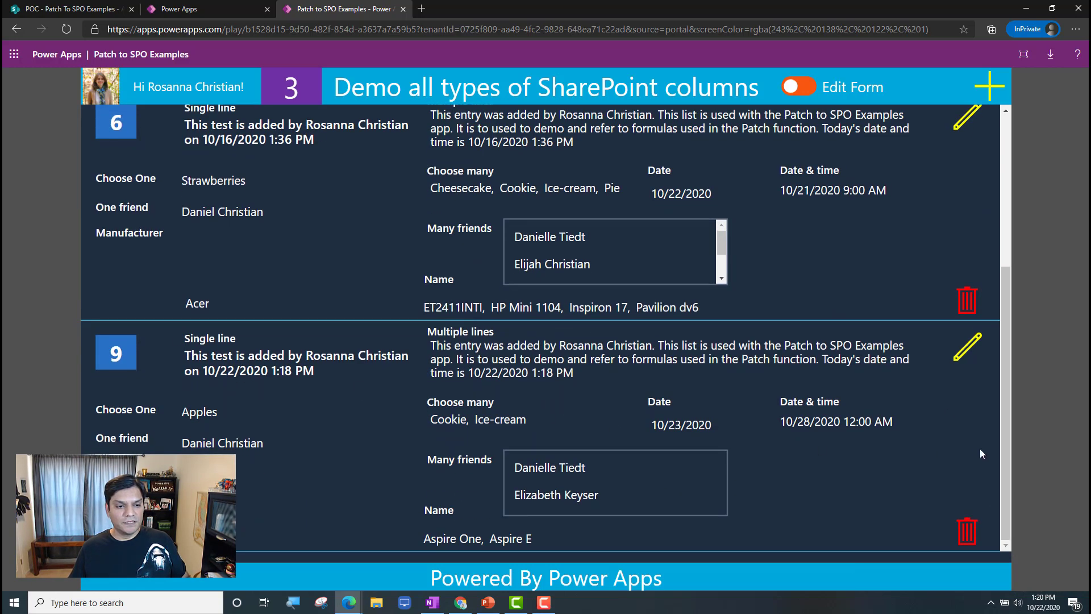
left_click(965, 540)
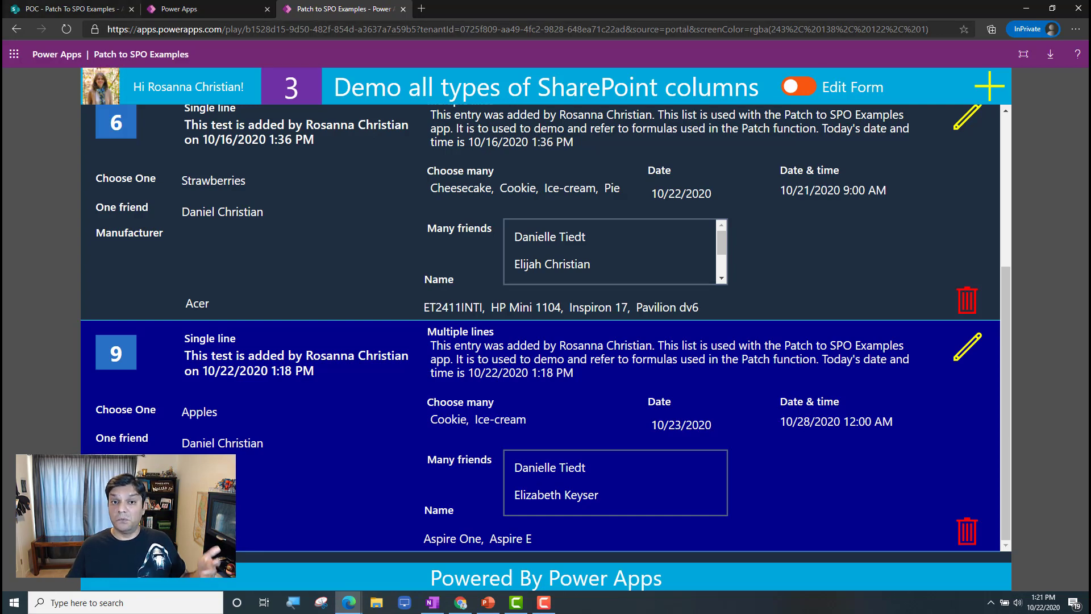
left_click(74, 7)
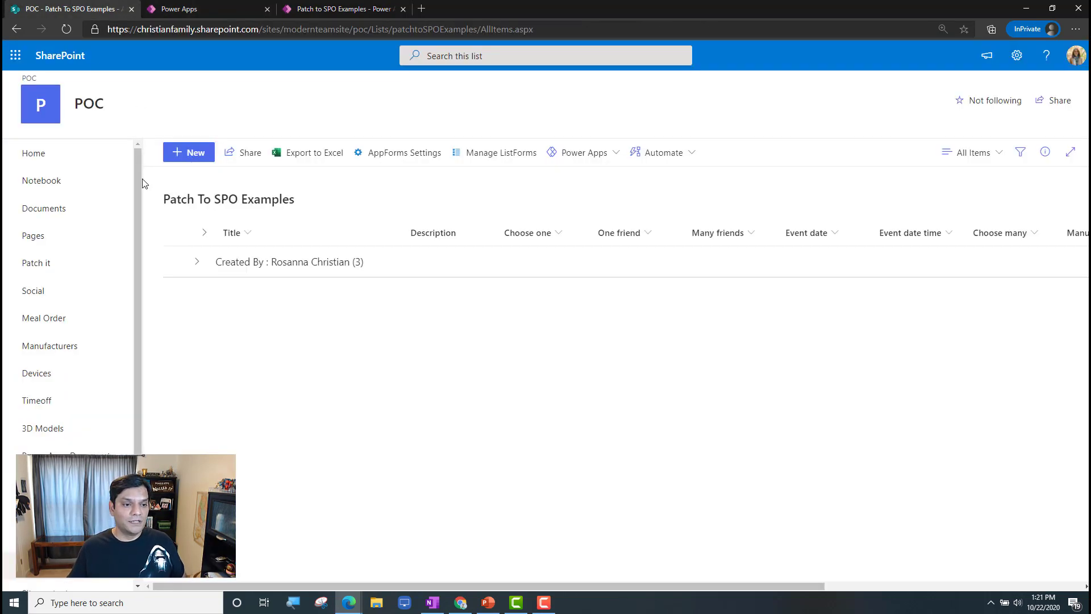
left_click(64, 31)
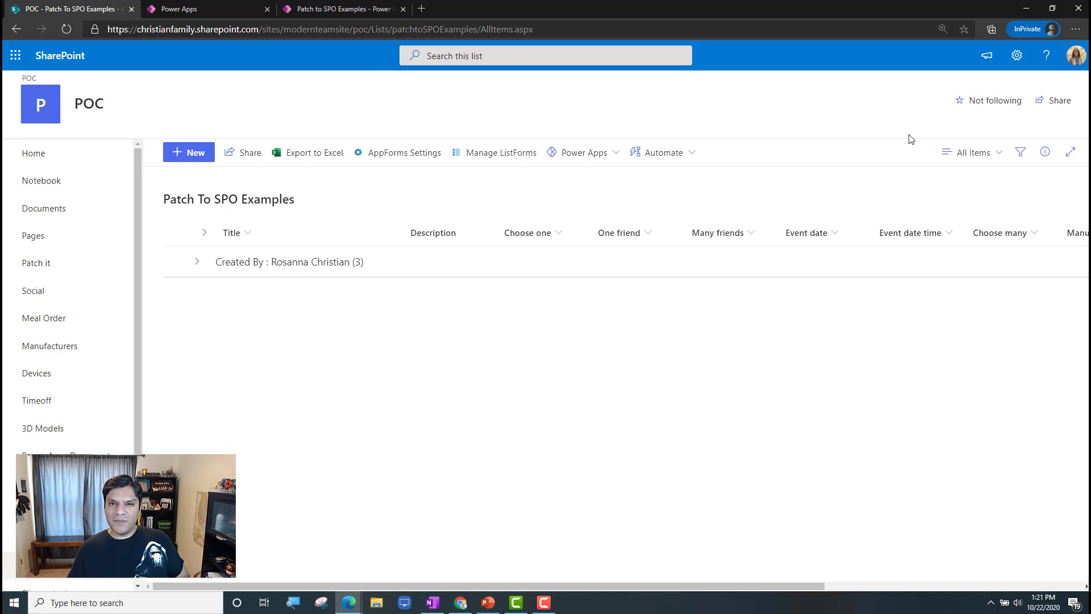
- Switch to the owner's Google Chrome window, refresh the Patch to SPO Examples app, and delete item 9
left_click(356, 8)
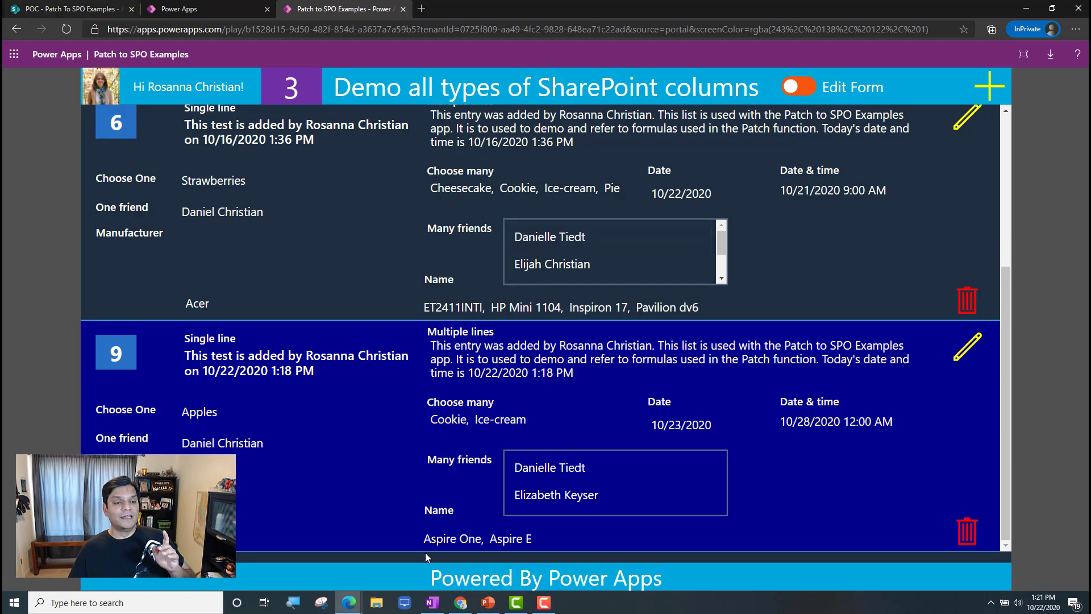
mouse_move(463, 608)
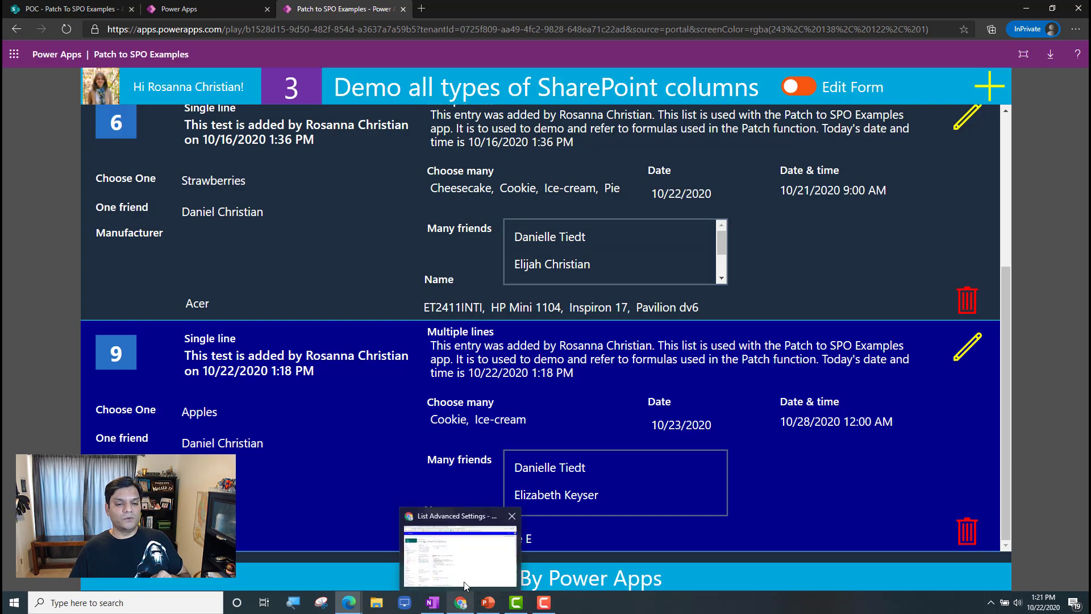
left_click(467, 577)
left_click(238, 10)
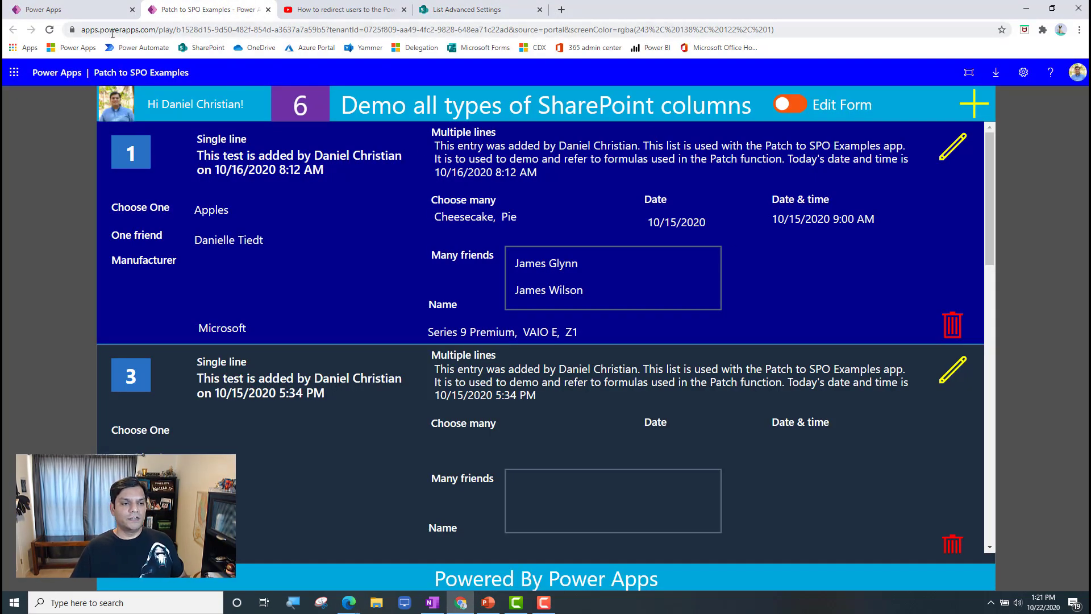
left_click(49, 30)
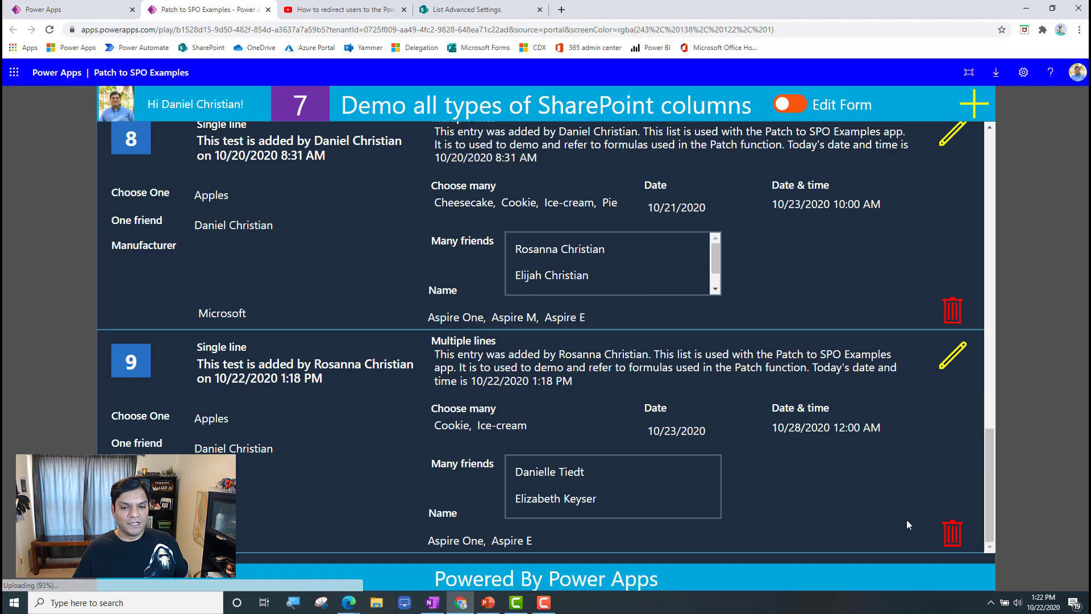
left_click(953, 542)
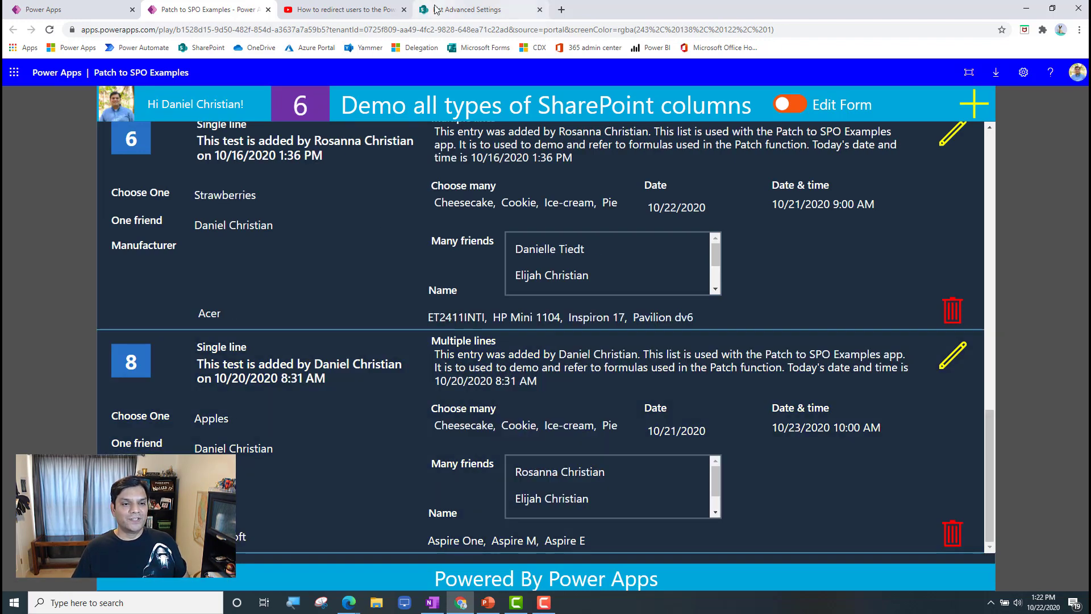
- Check the Patch To SPO Examples list as the owner and, after refreshing it, in the member's InPrivate Edge window
left_click(466, 9)
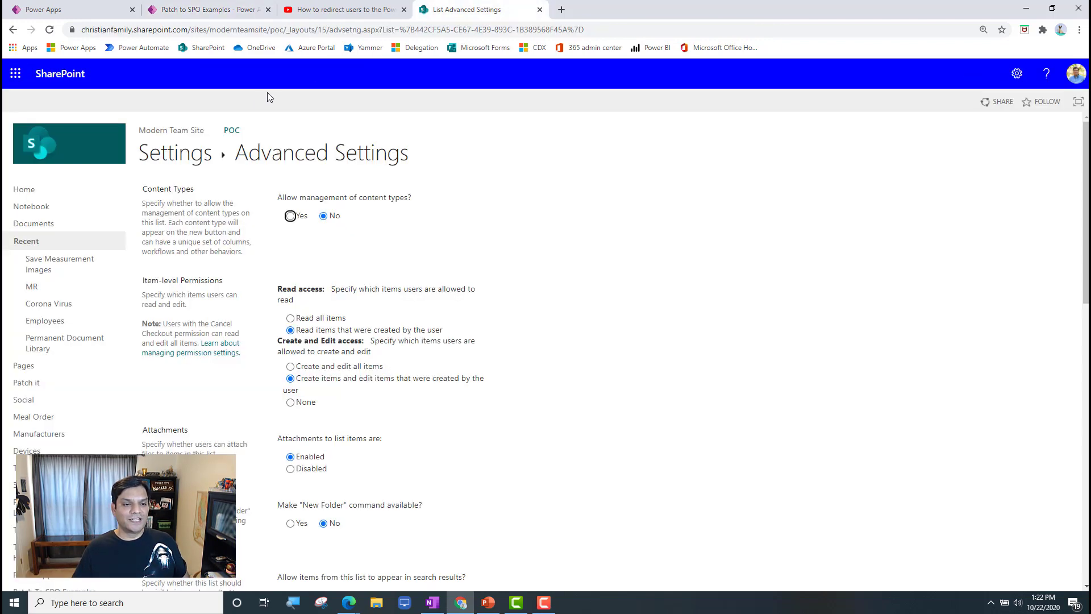
left_click(207, 151)
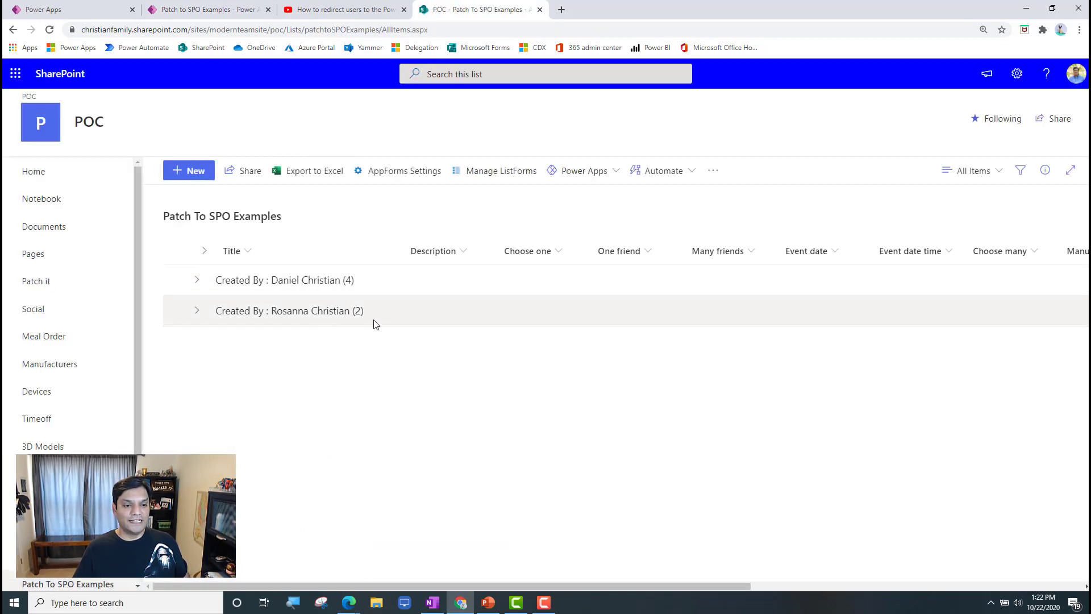
mouse_move(344, 608)
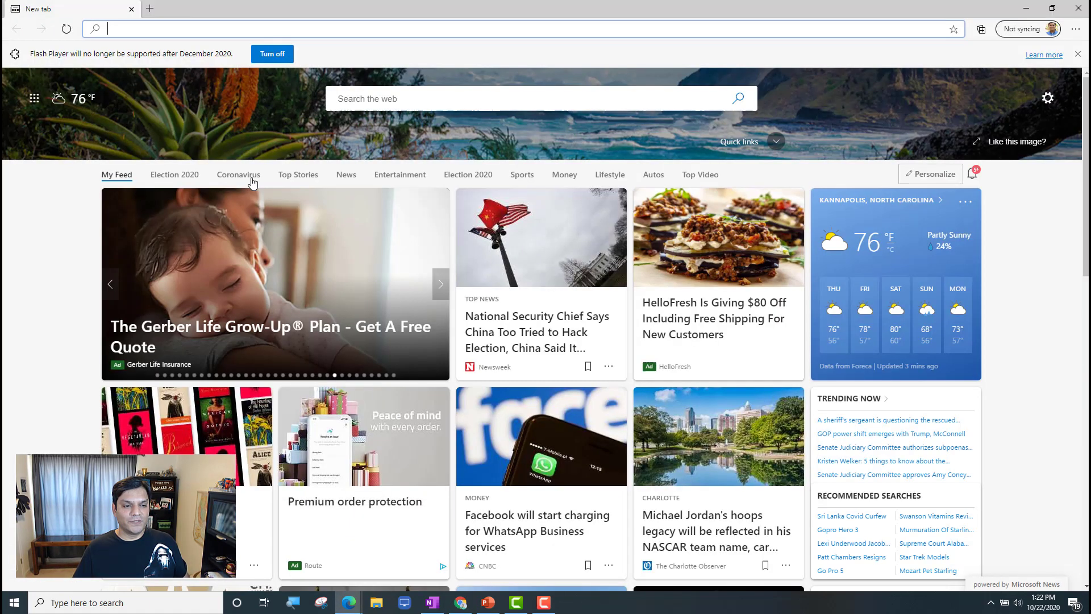
left_click(290, 548)
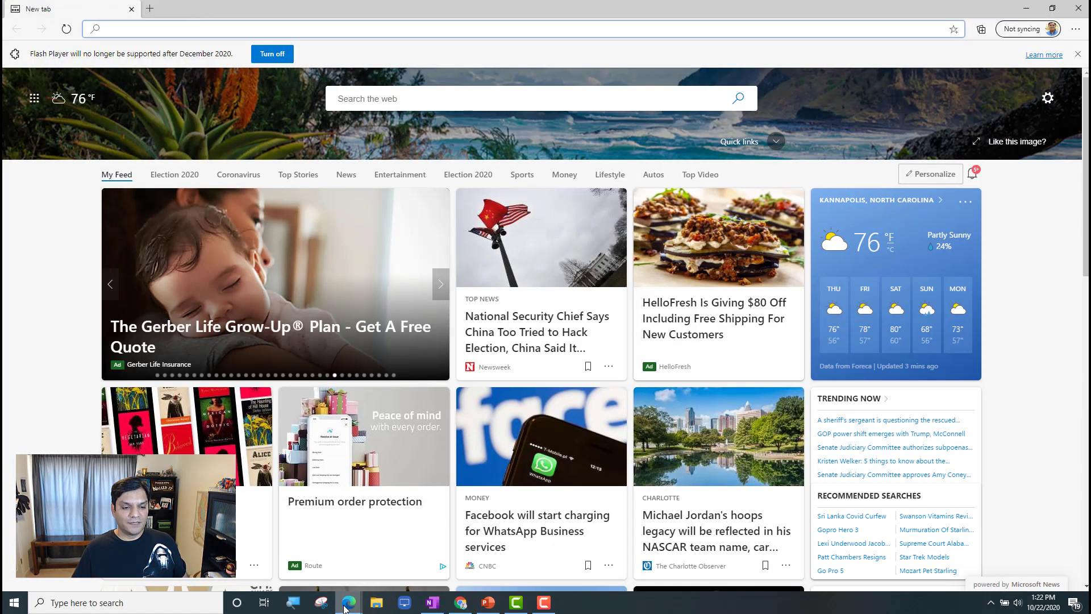
mouse_move(349, 605)
left_click(409, 542)
left_click(139, 7)
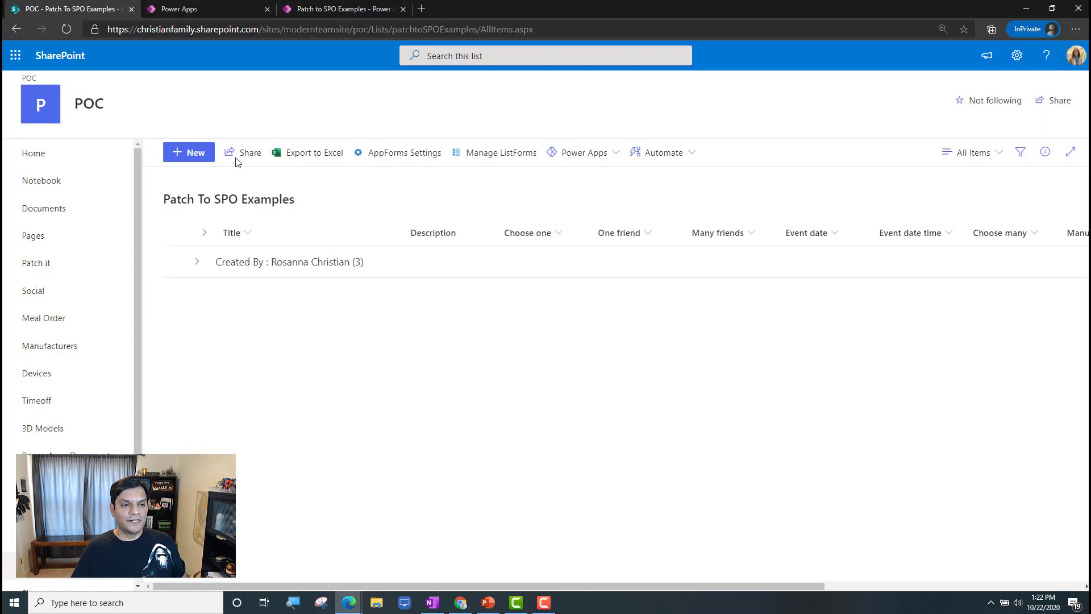
left_click(66, 29)
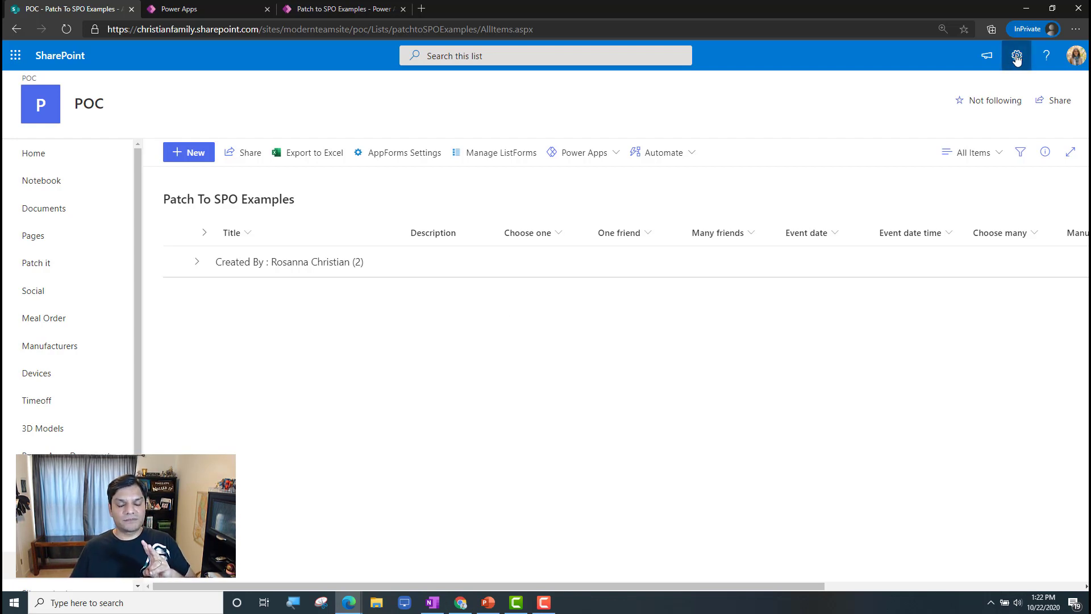
- In the owner's Google Chrome window, set the list's item-level Create and Edit access to None, save, and return to the list
left_click(466, 607)
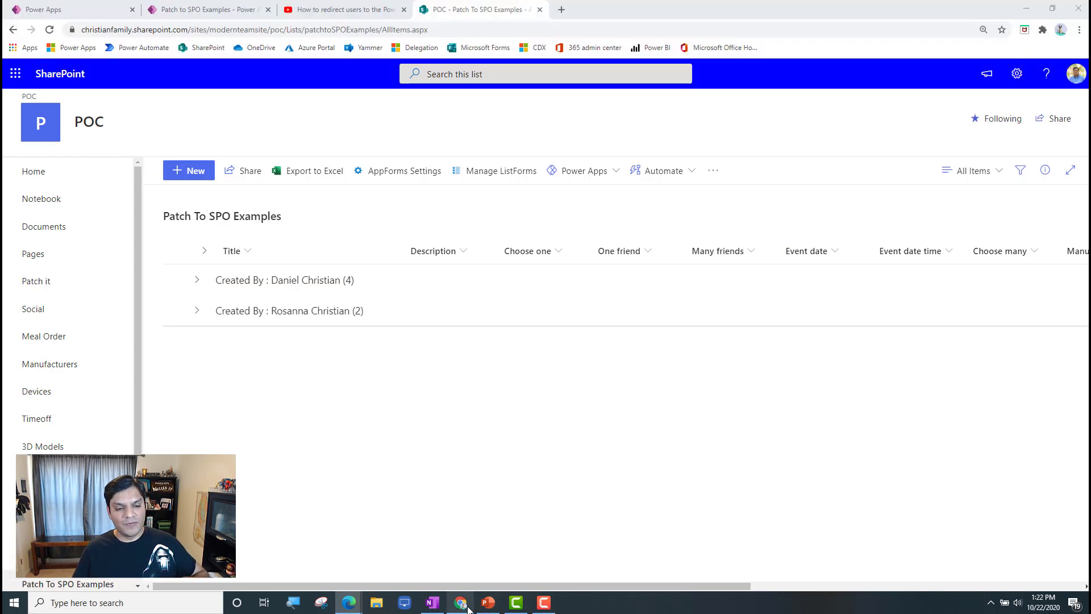
left_click(1016, 73)
left_click(924, 203)
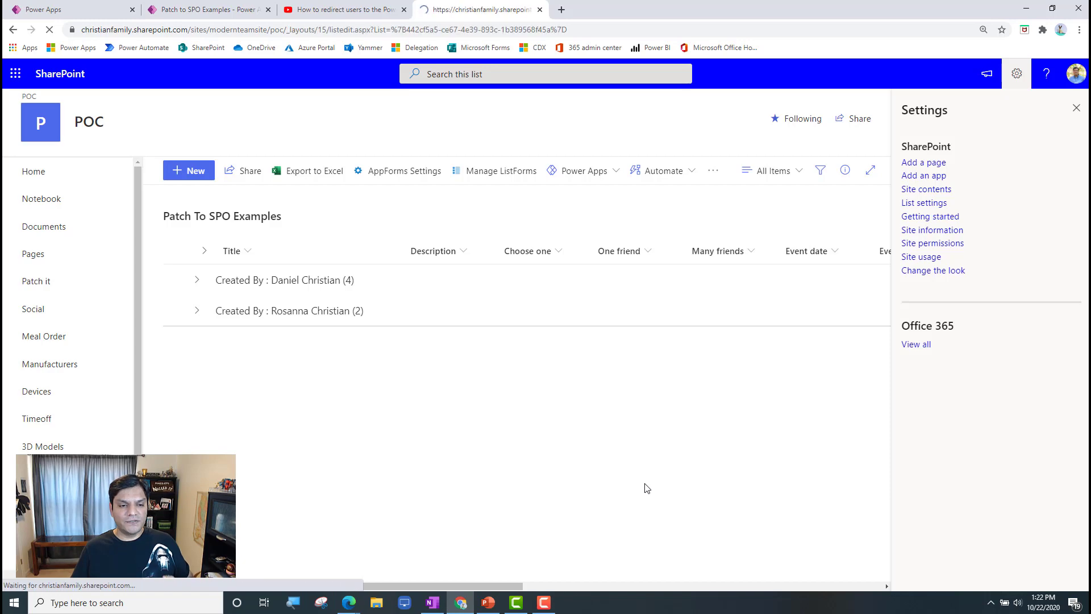
scroll(316, 460, "down", 5)
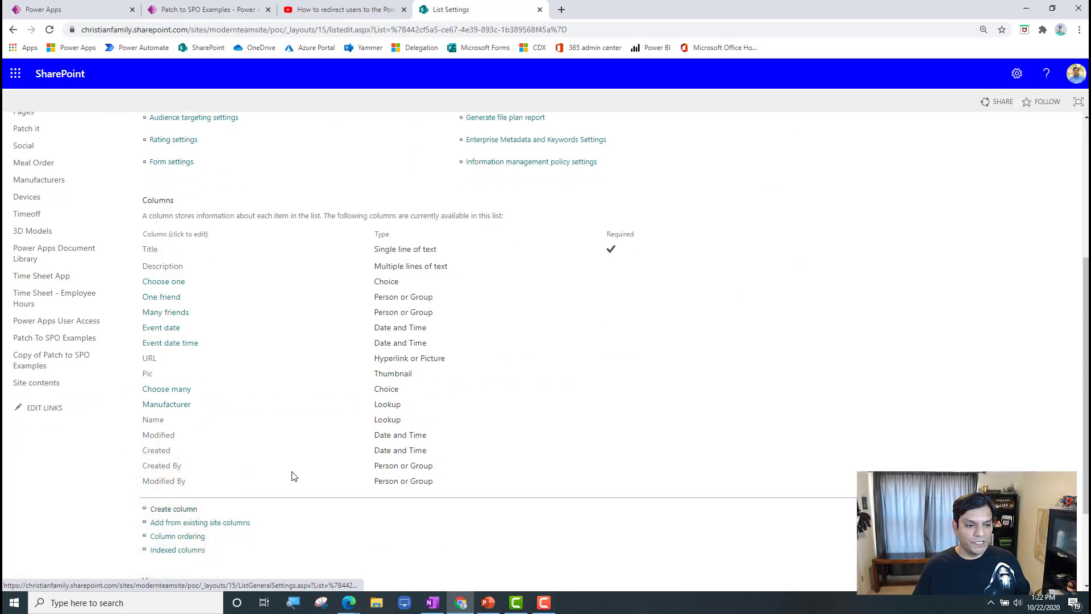
scroll(225, 279, "up", 3)
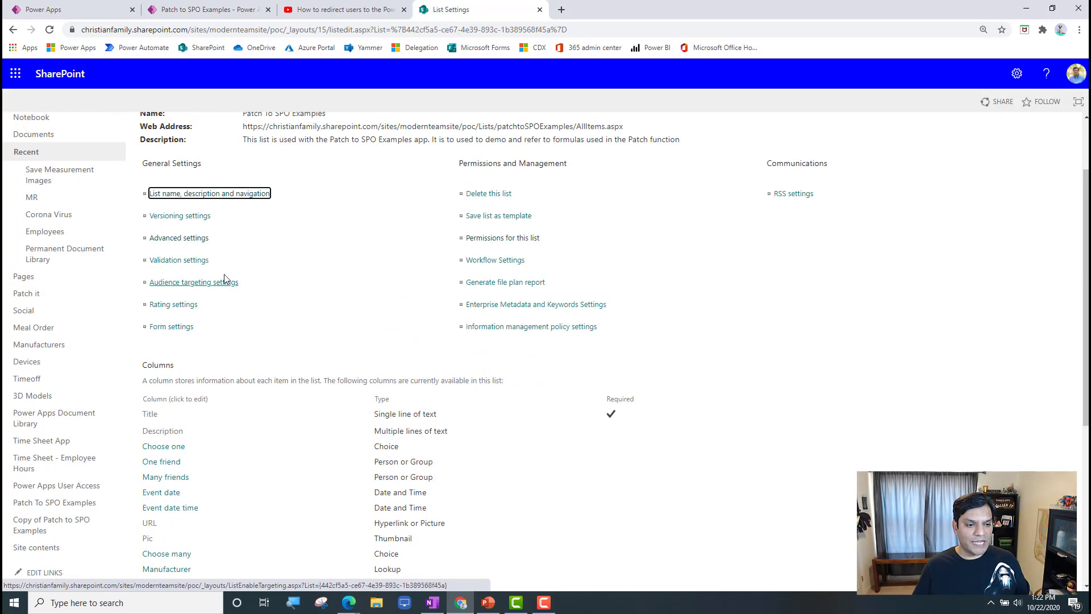
left_click(188, 237)
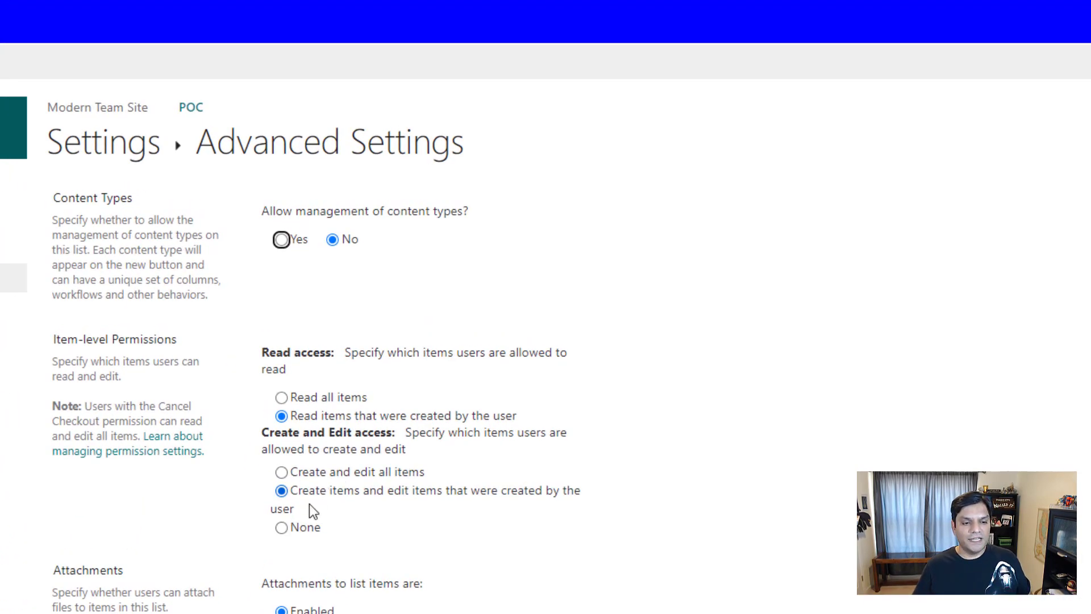
left_click(282, 528)
scroll(282, 530, "down", 15)
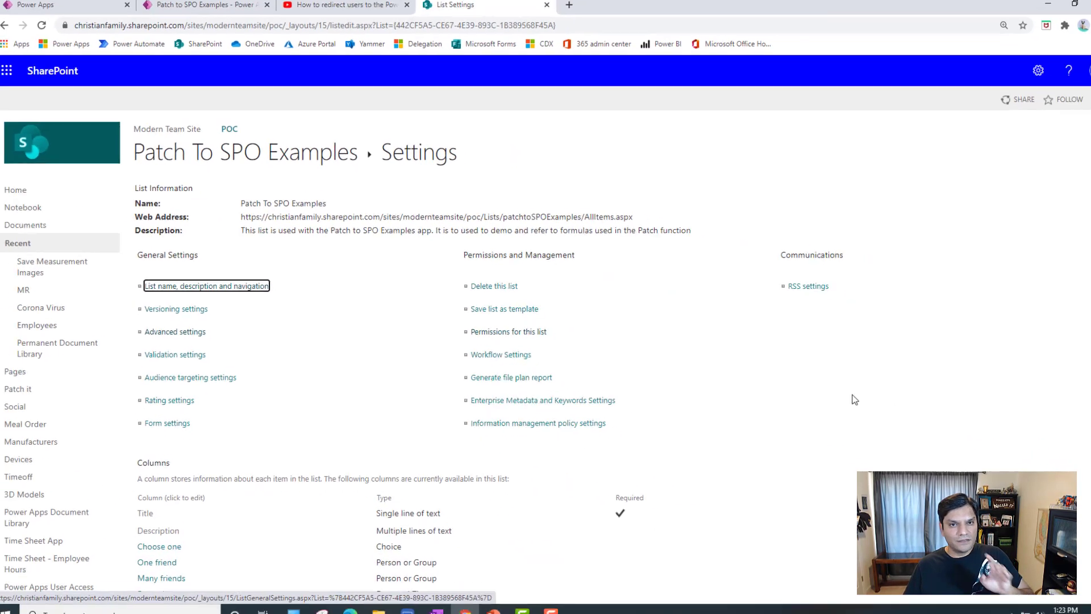
left_click(314, 158)
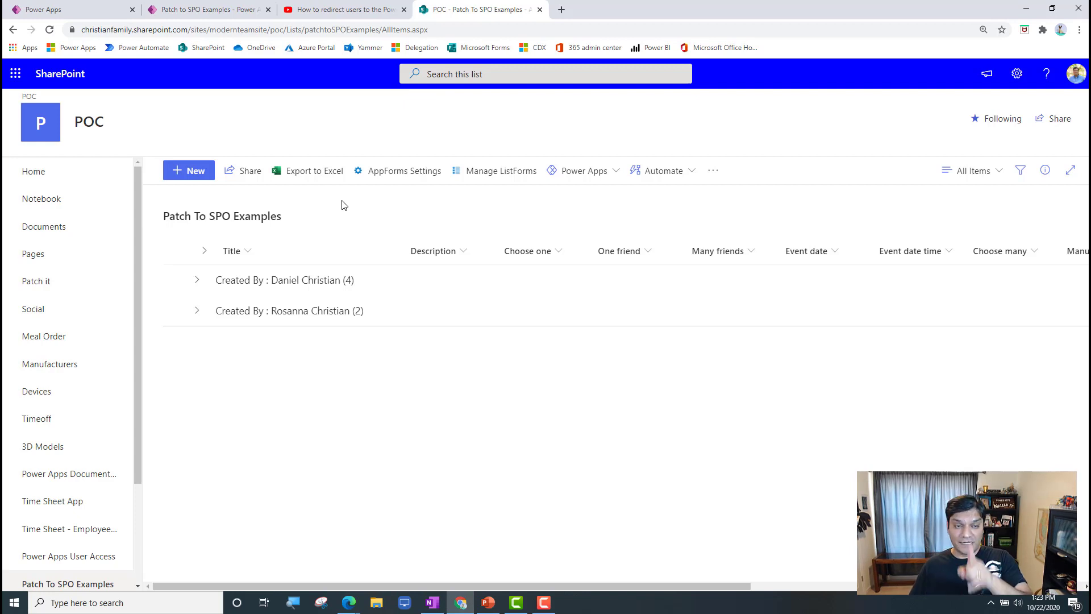
- Switch to the member's InPrivate Edge window, refresh the Patch To SPO Examples list, and briefly expand and collapse the item group
mouse_move(349, 602)
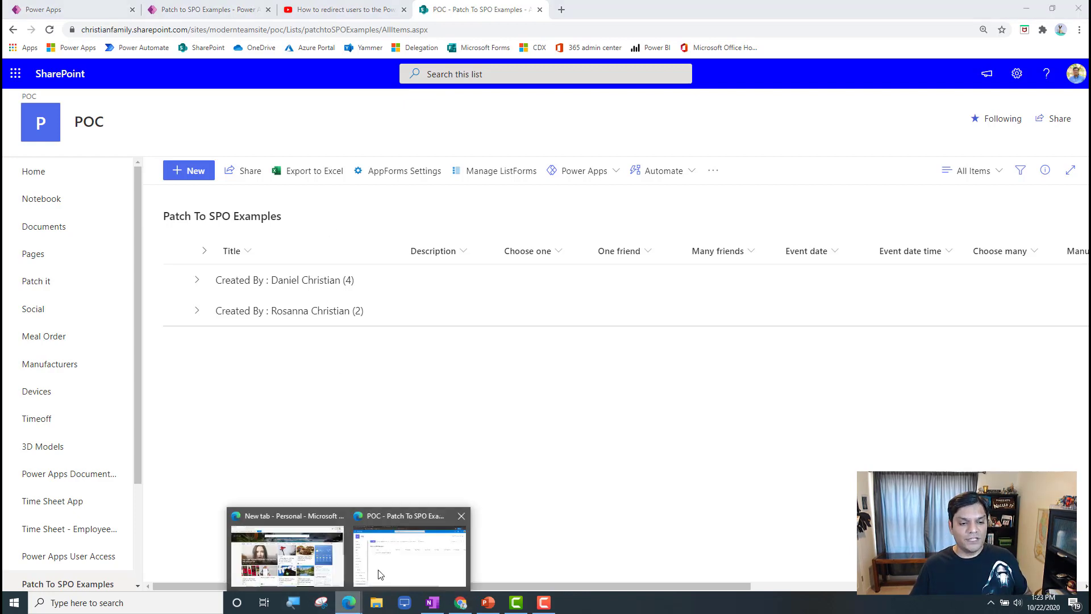
left_click(407, 548)
left_click(66, 29)
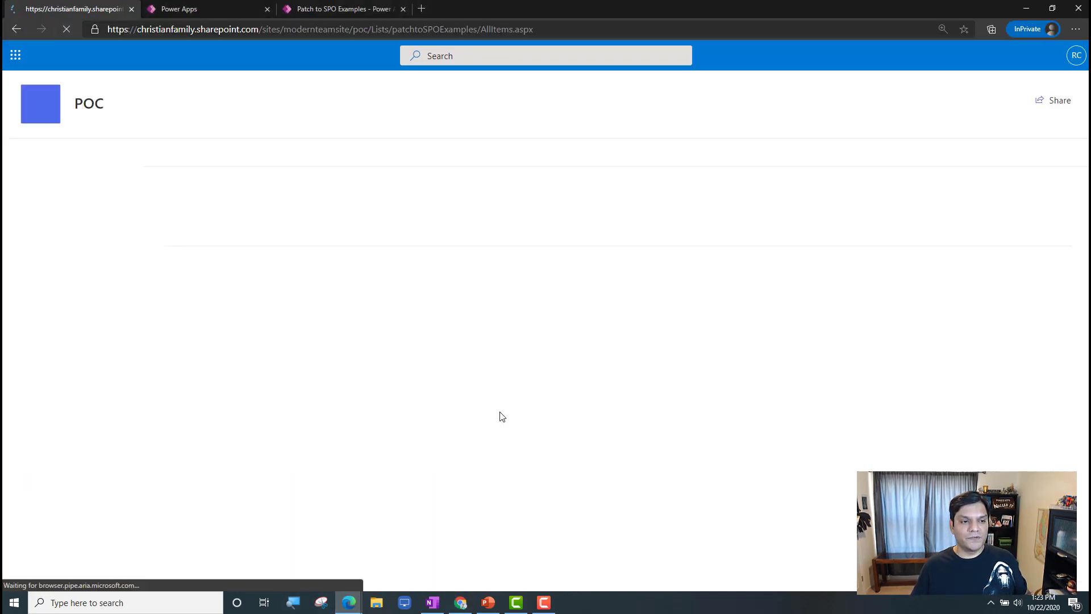
left_click(196, 261)
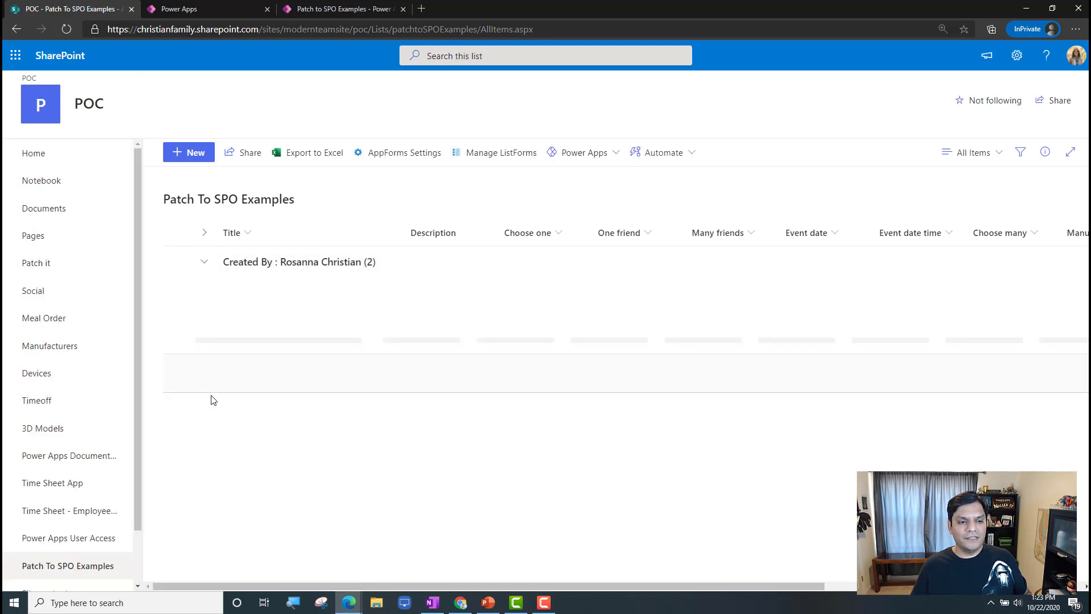
left_click(201, 263)
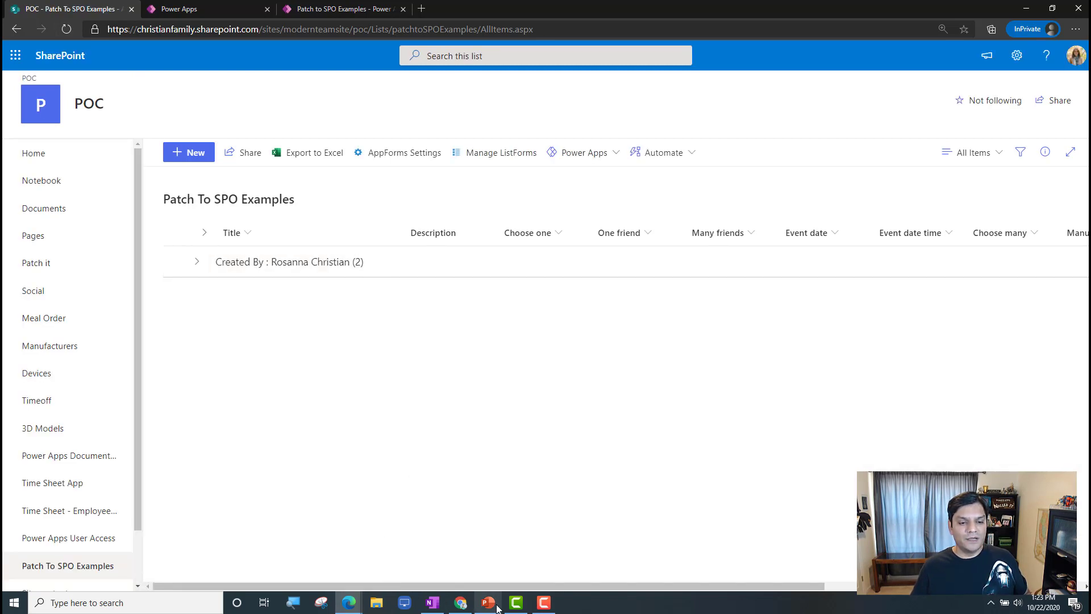
- Go to the member's Patch to SPO Examples app in the InPrivate Edge window and reload it
mouse_move(467, 605)
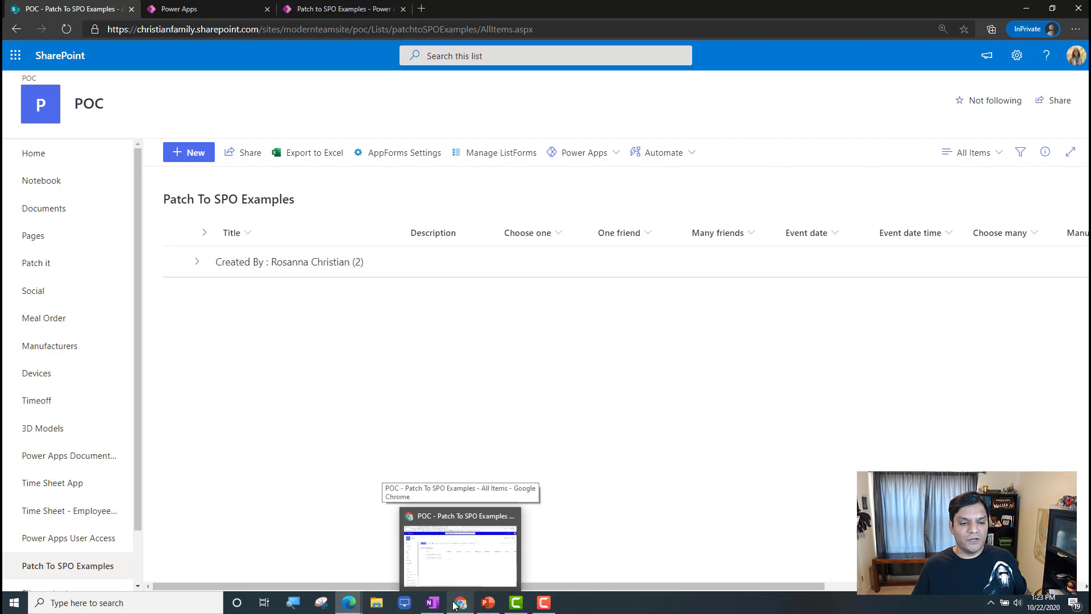
left_click(460, 584)
left_click(460, 584)
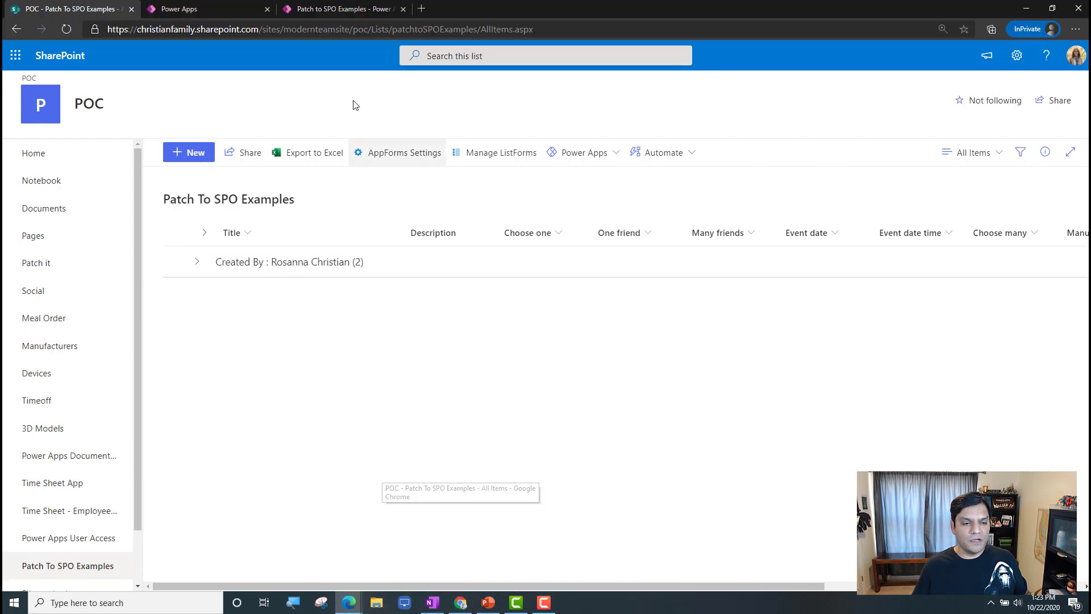
left_click(333, 8)
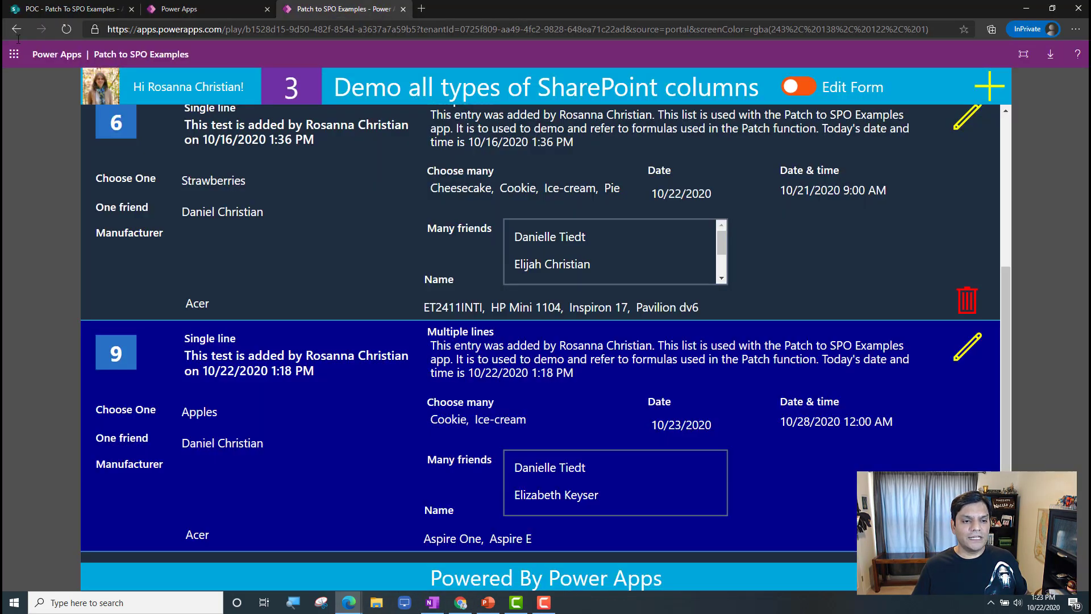
left_click(67, 29)
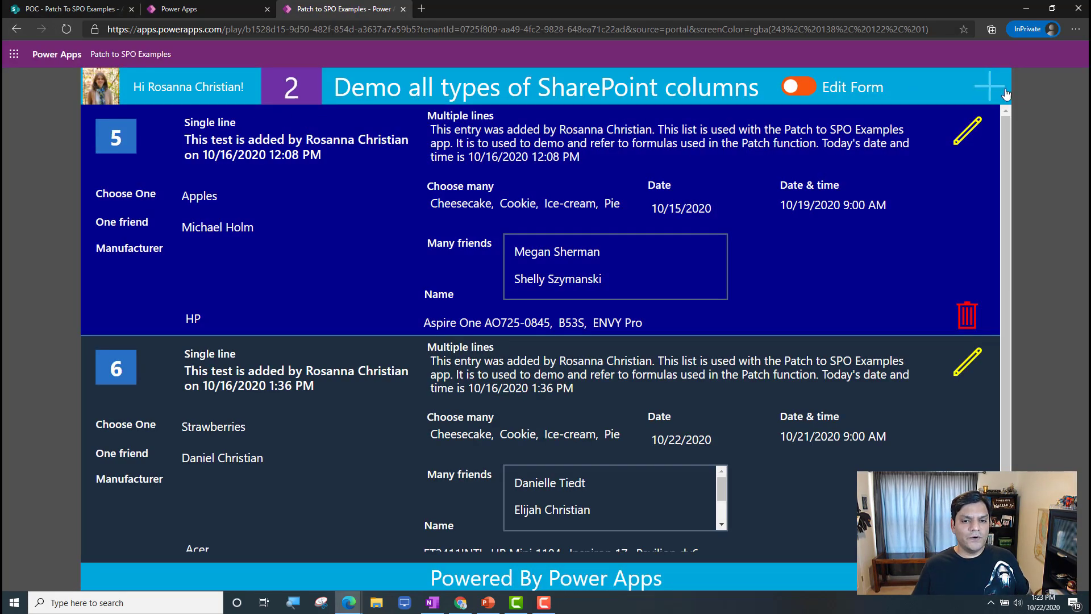
- Try to add an item in the member's app with Bananas as Choose one and Cookie and Ice-cream as Choose many
left_click(1009, 98)
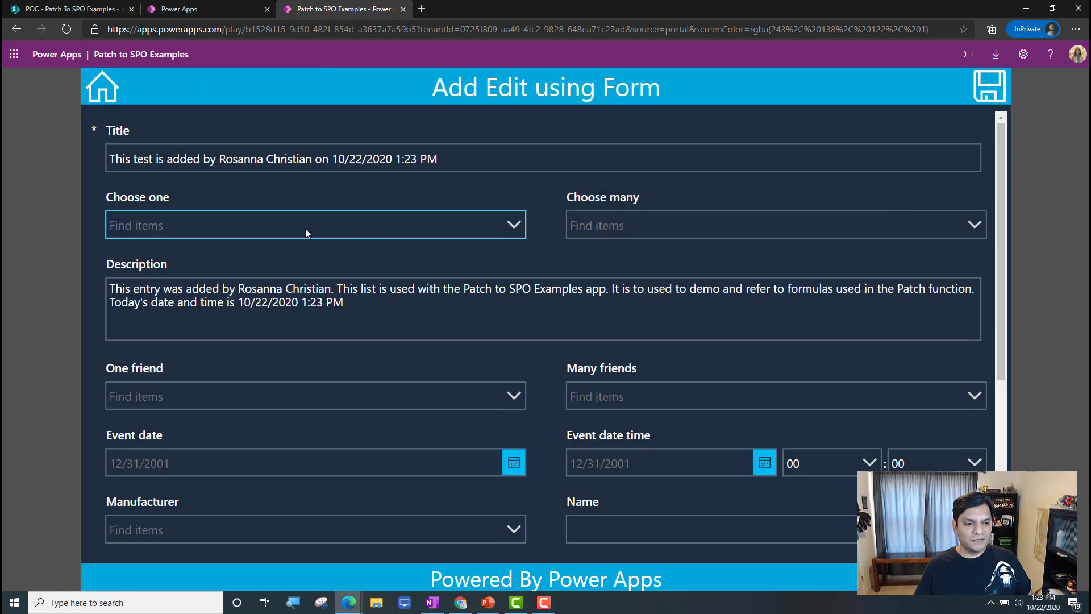
left_click(520, 233)
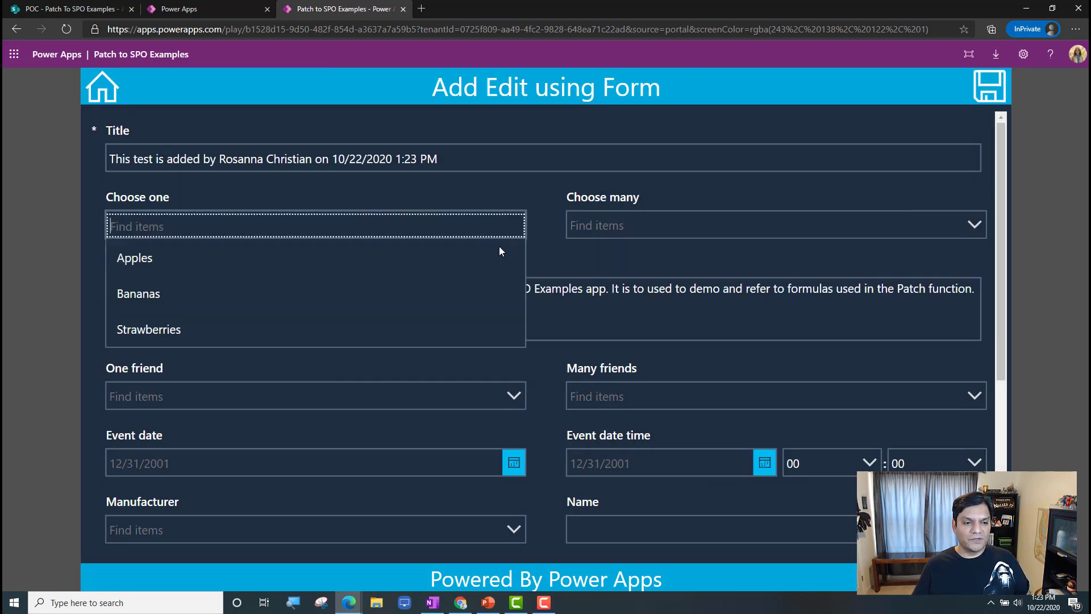
left_click(390, 293)
left_click(679, 227)
left_click(663, 293)
left_click(649, 334)
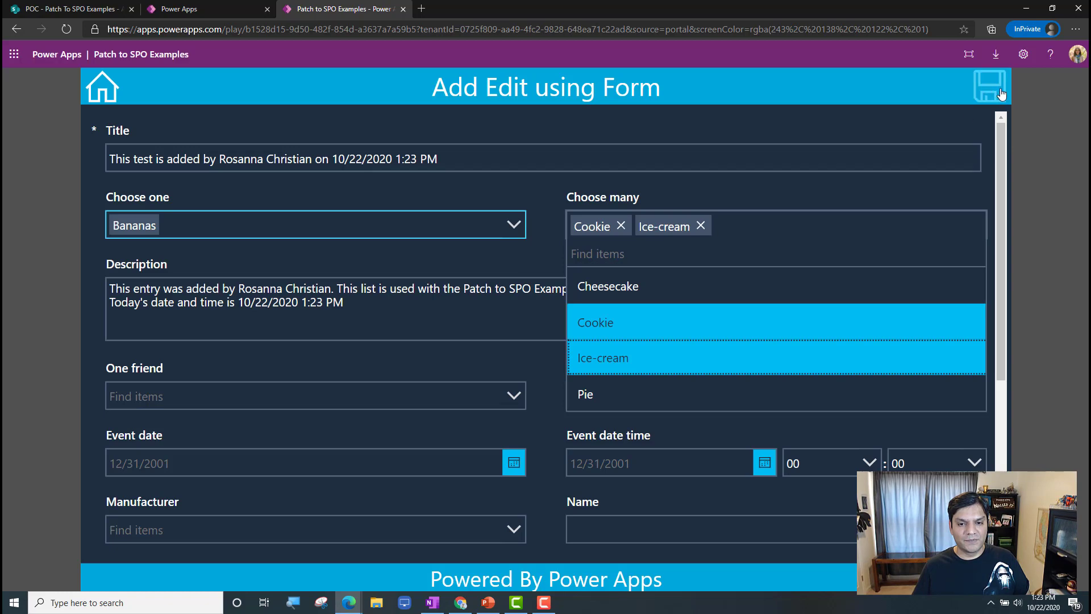
left_click(967, 298)
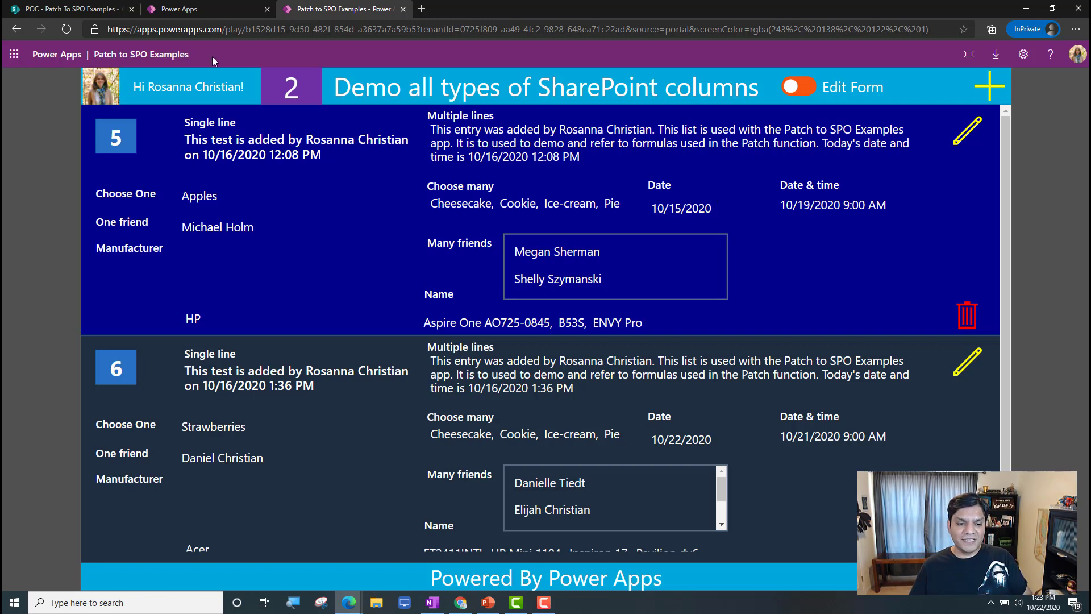
- Return to the member's Patch To SPO Examples list, refresh it, and check the settings options available to the member
left_click(88, 7)
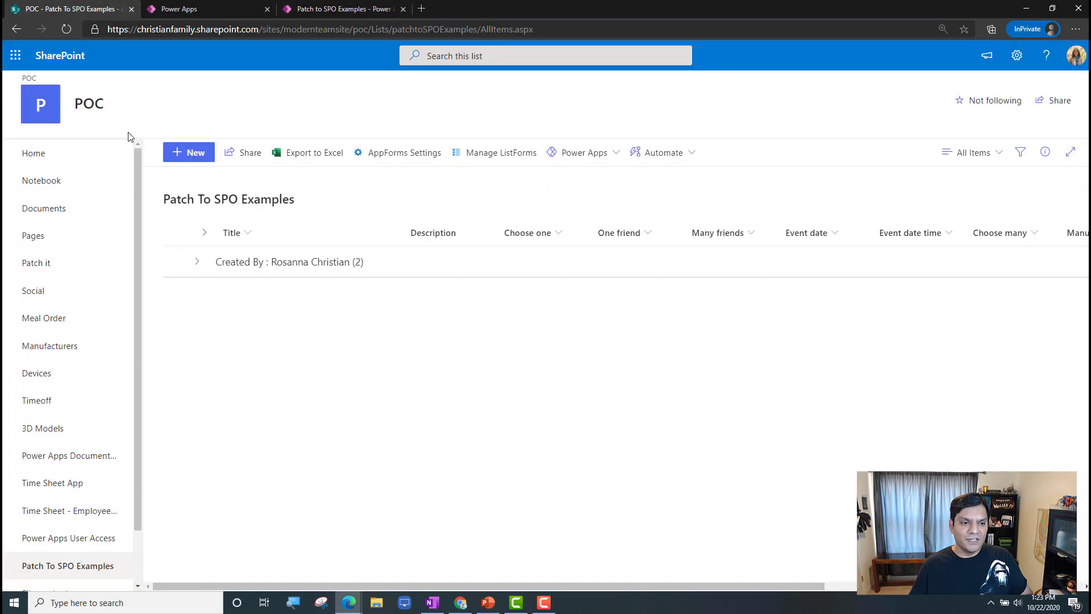
left_click(71, 32)
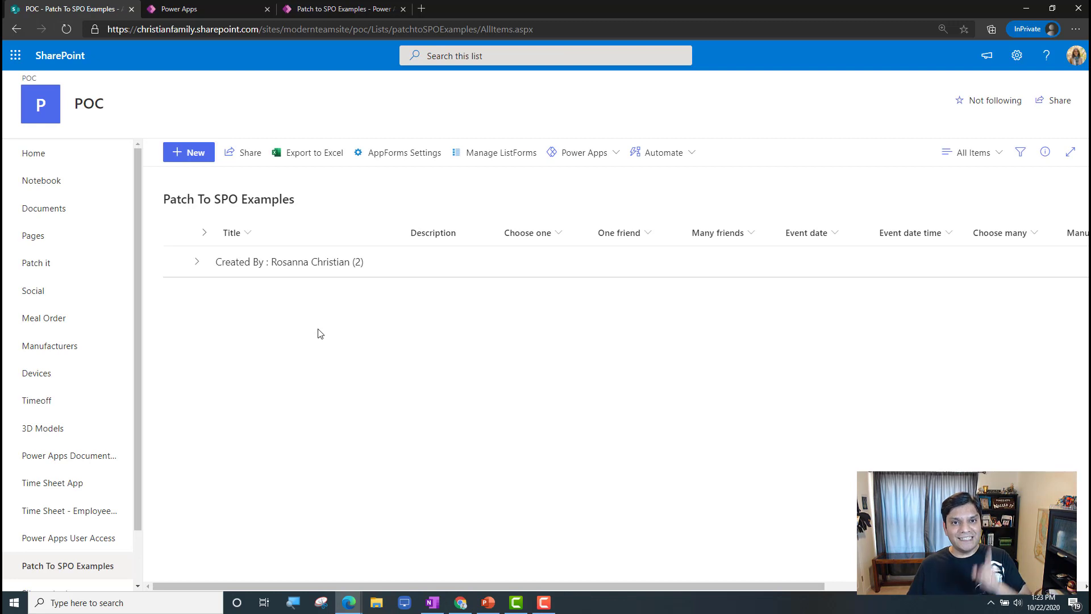
left_click(1016, 56)
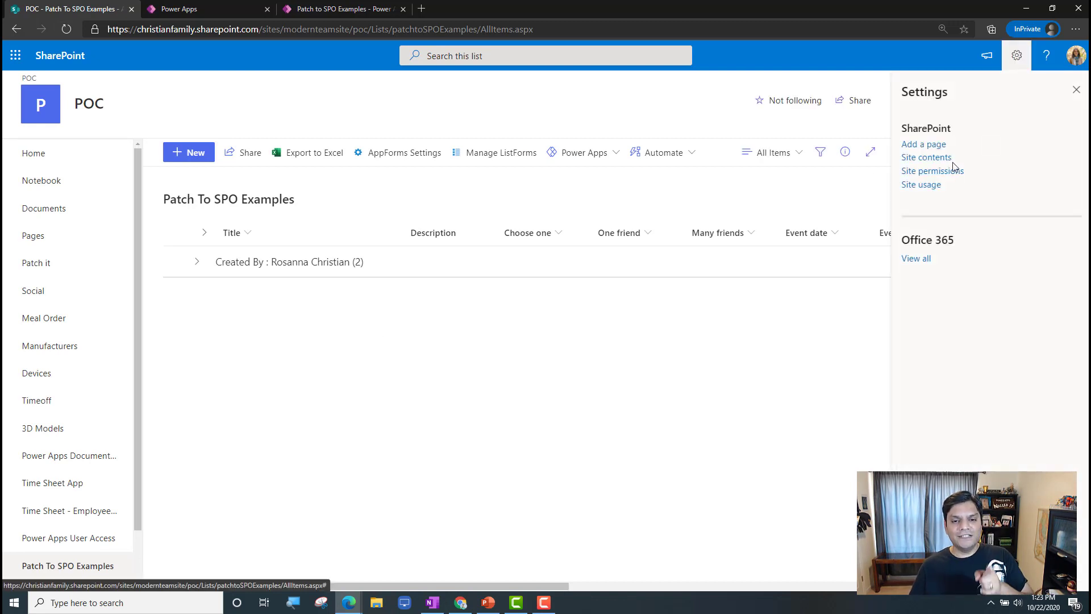
- Switch to the owner's Google Chrome window, review the item-level permissions in the list's advanced settings, and return to the list settings
left_click(461, 603)
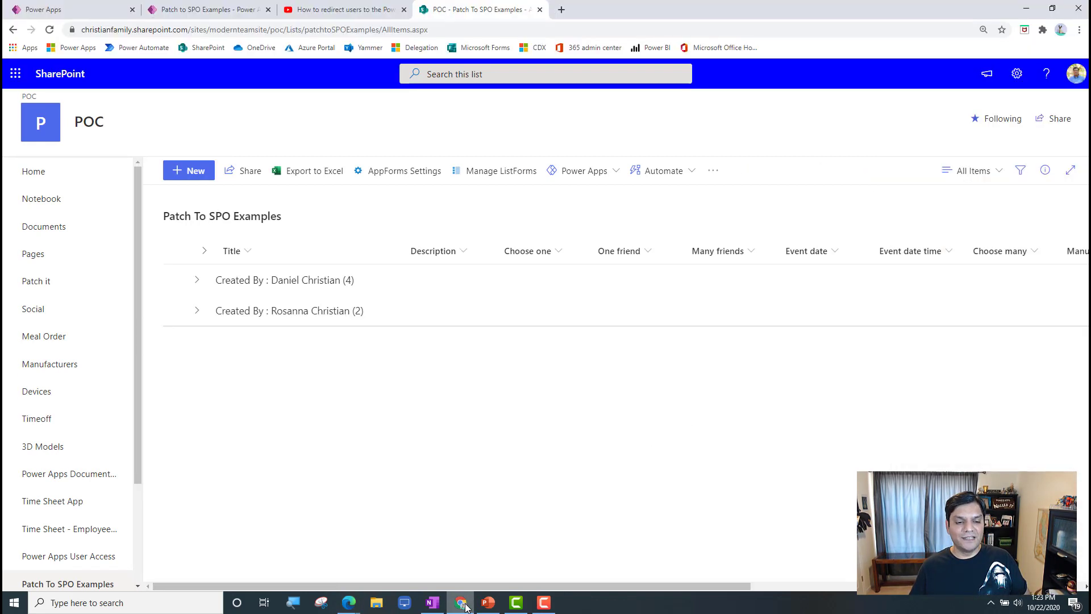
left_click(1017, 74)
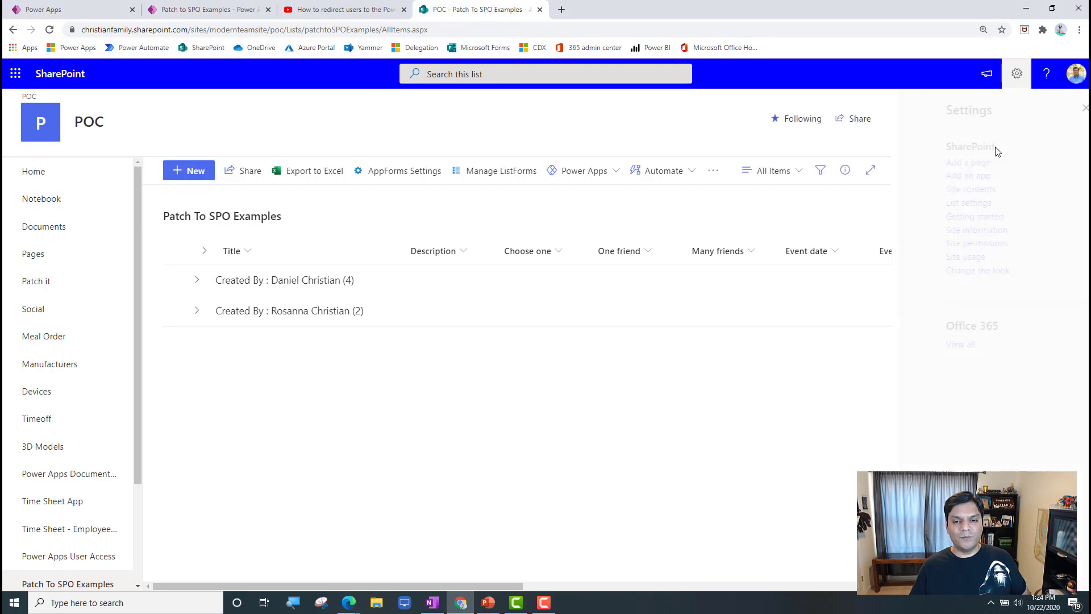
left_click(923, 202)
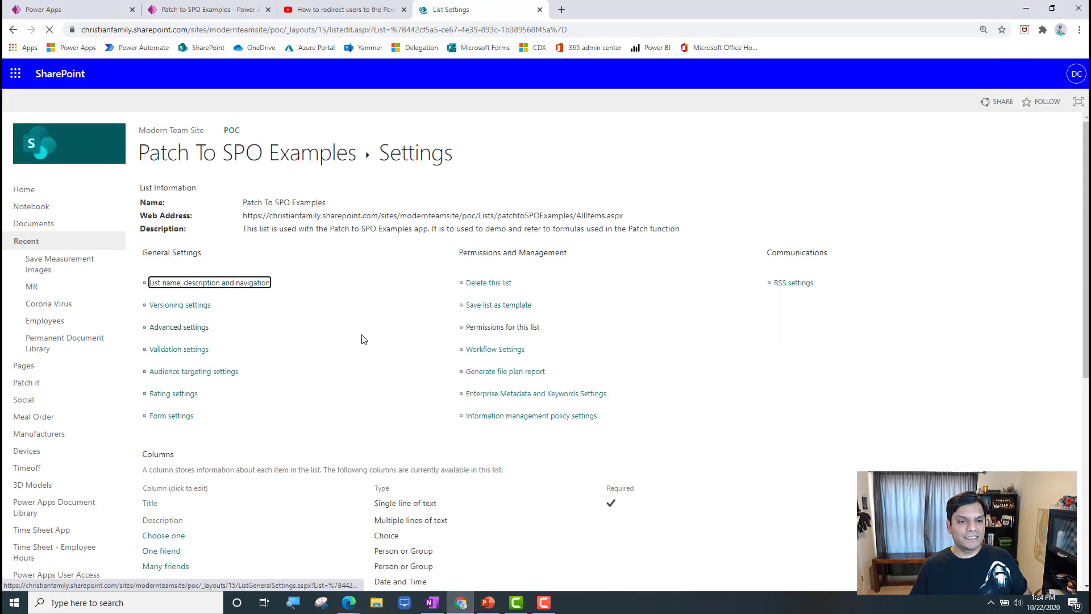
left_click(193, 328)
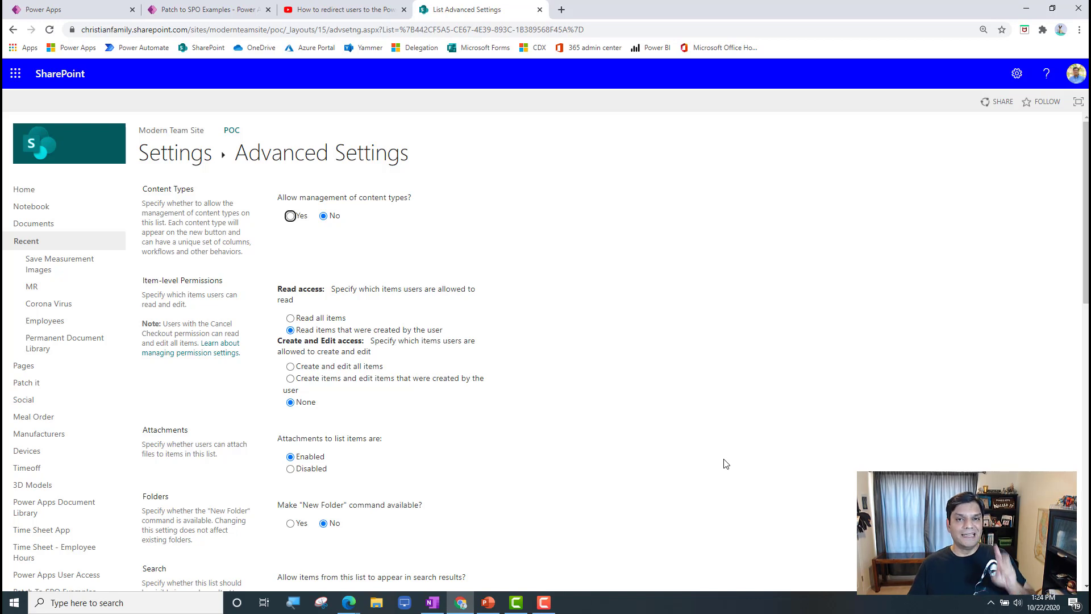
left_click(169, 161)
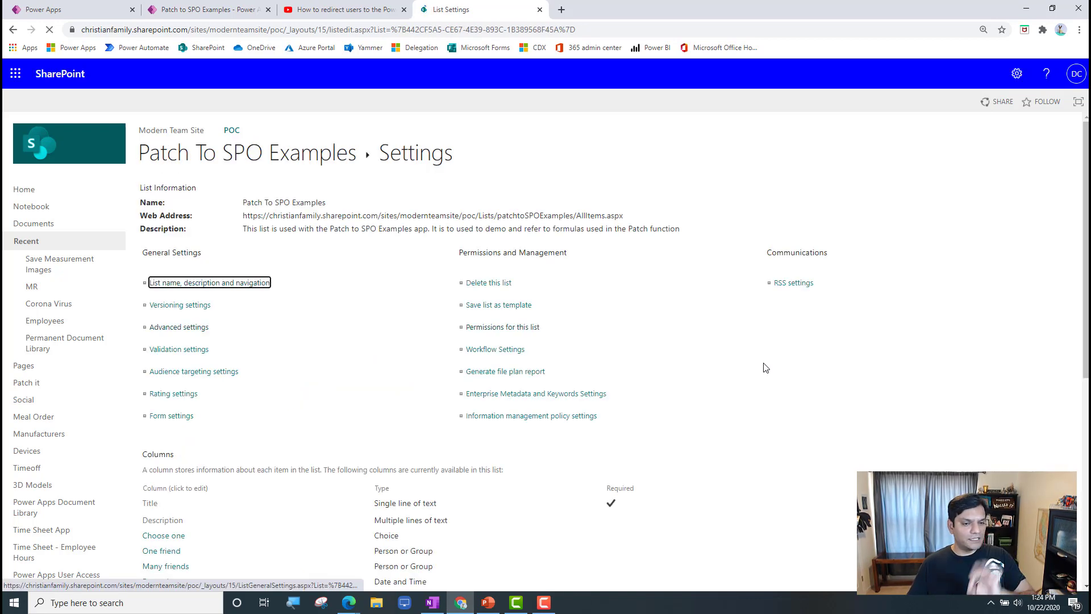
- Try to enforce unique values on the Title column, agreeing to index it, and go back to the site
scroll(284, 488, "down", 1)
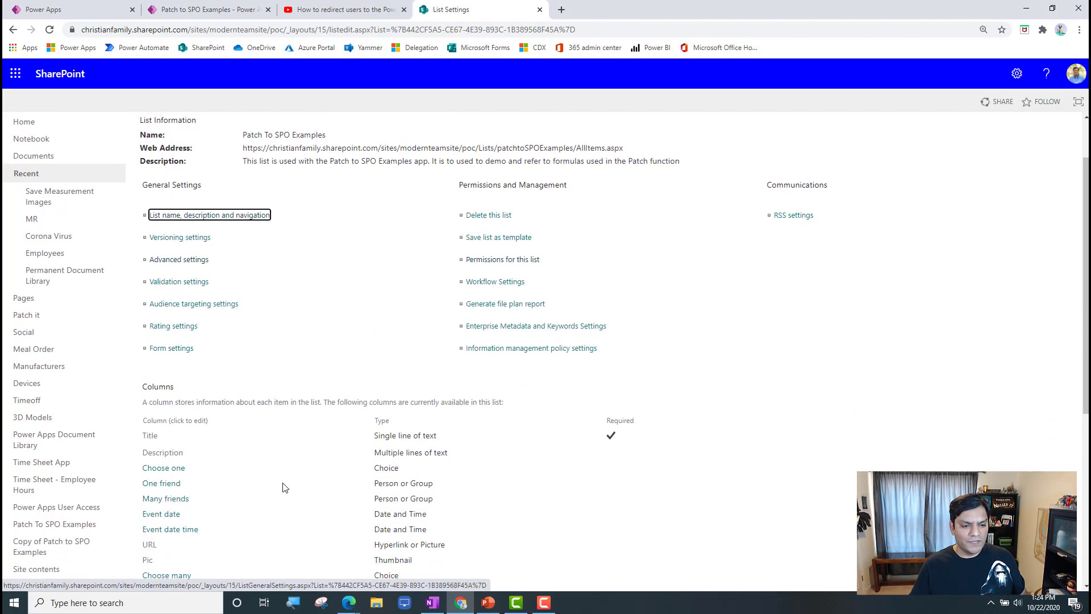
scroll(284, 487, "down", 1)
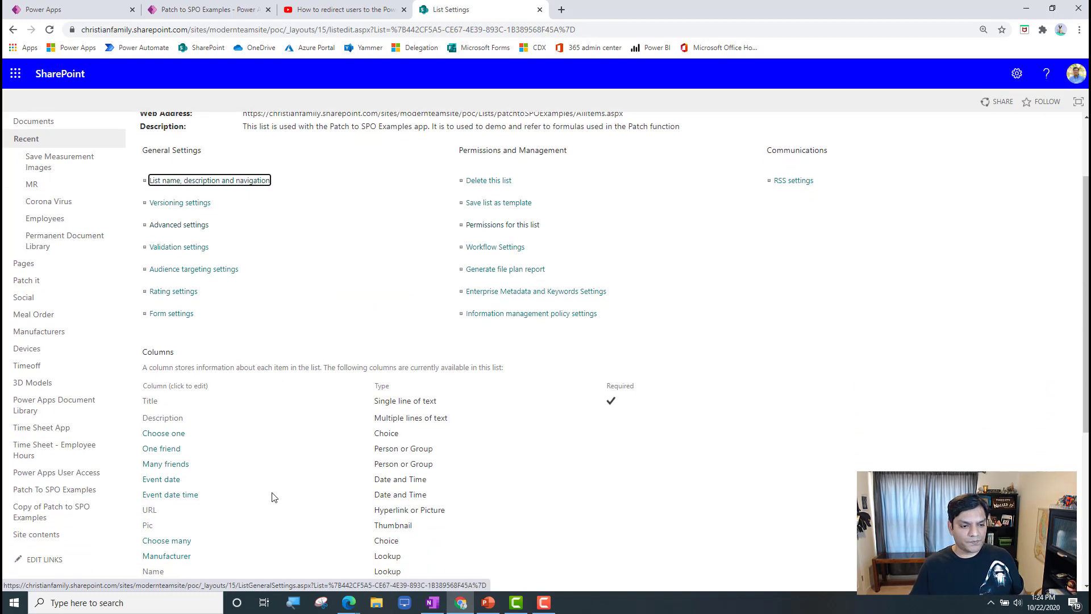
scroll(271, 497, "down", 3)
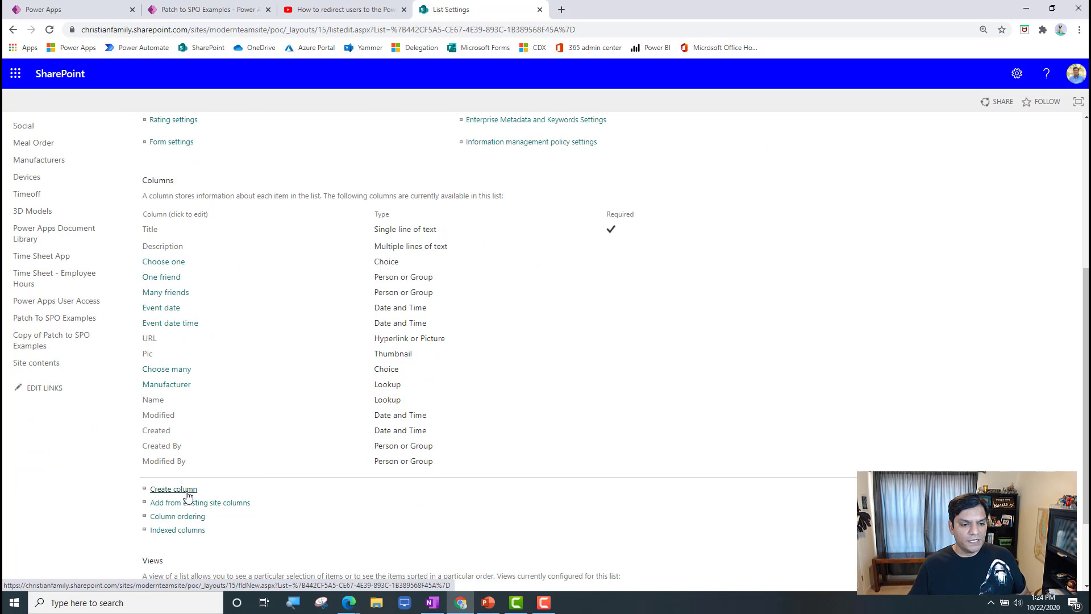
left_click(187, 495)
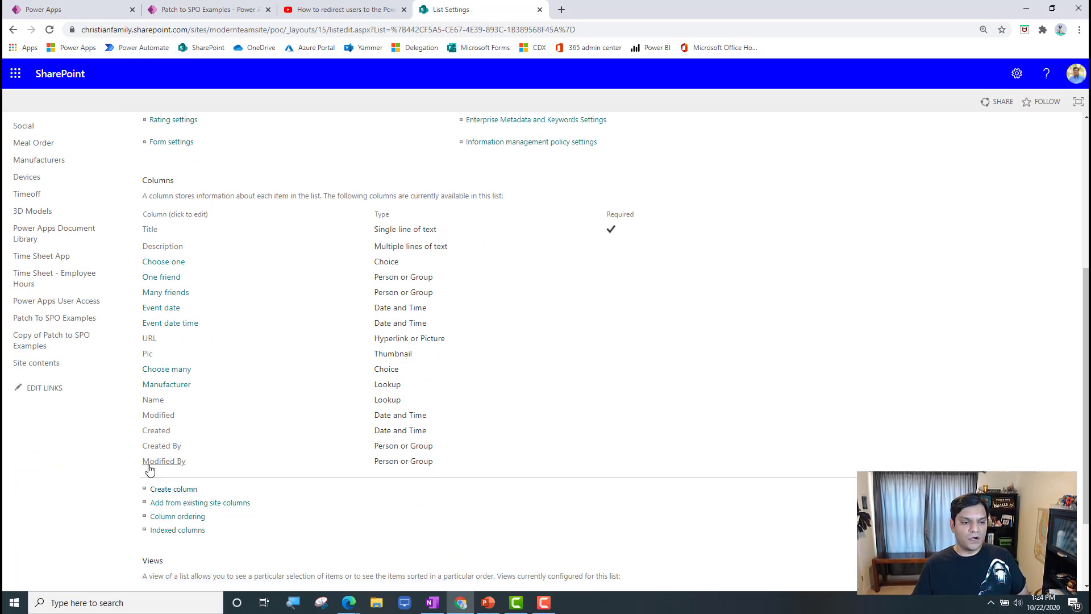
left_click(170, 490)
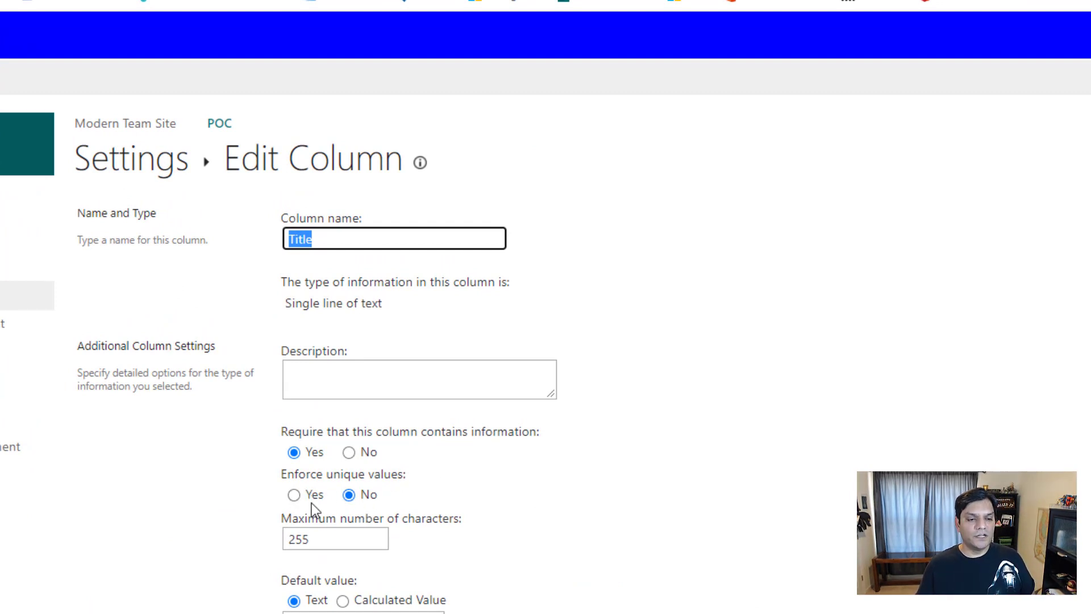
left_click(291, 502)
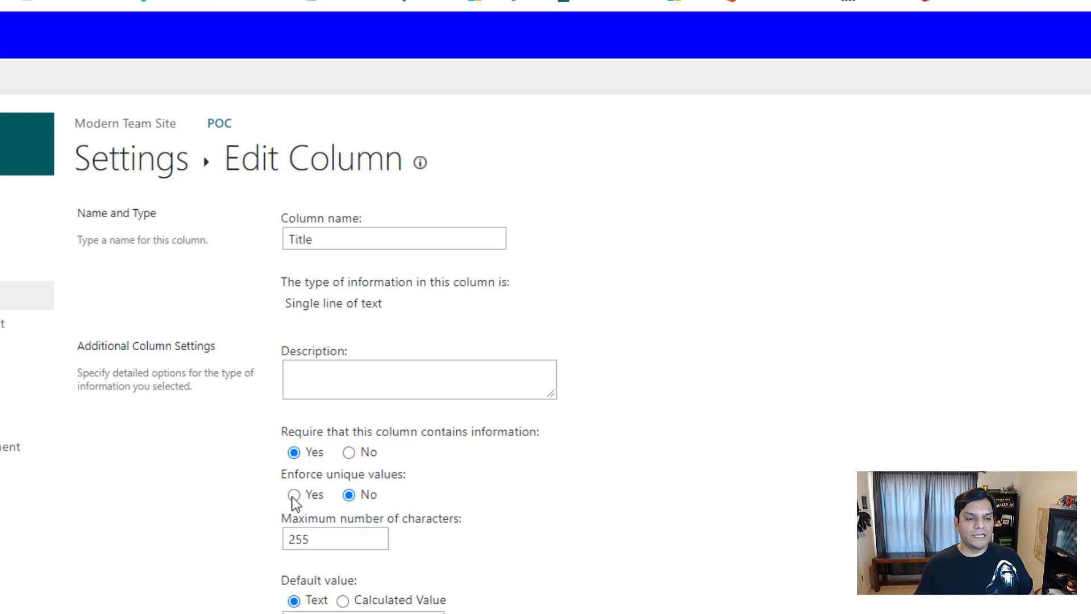
scroll(759, 543, "down", 4)
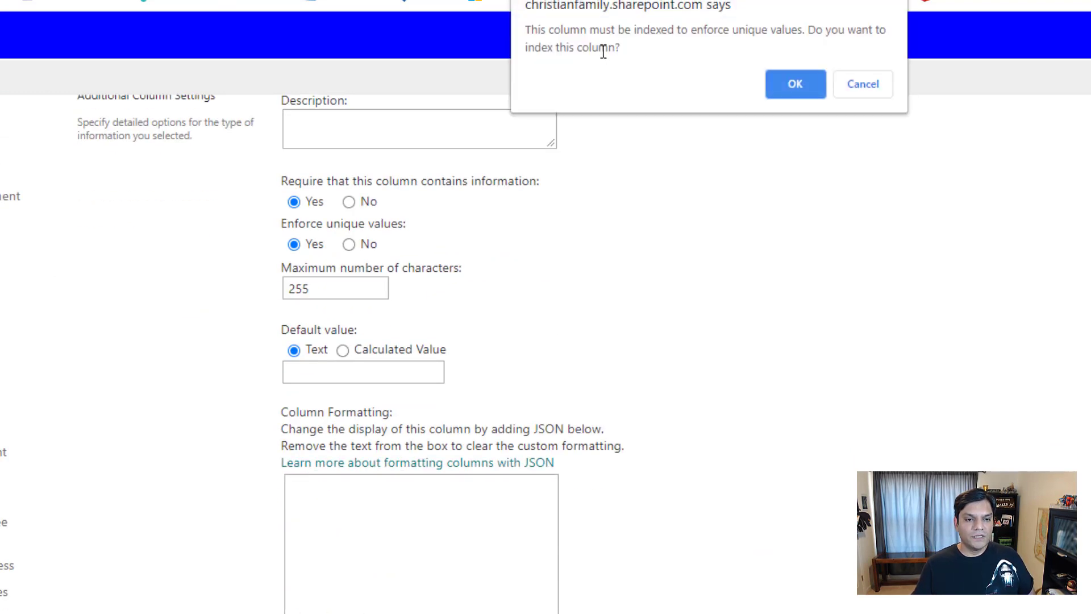
left_click(796, 82)
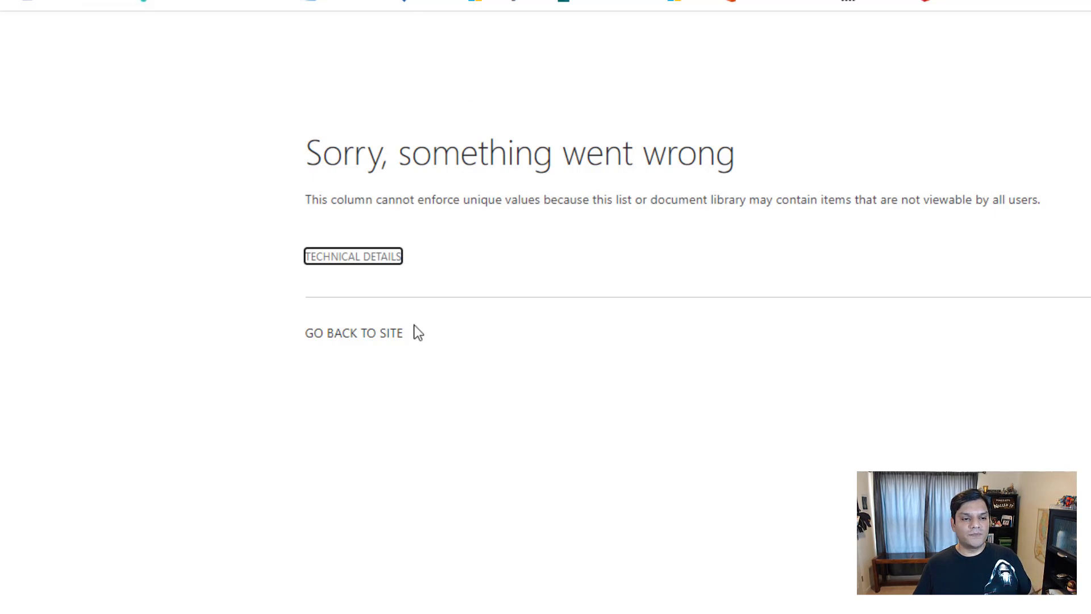
left_click(558, 474)
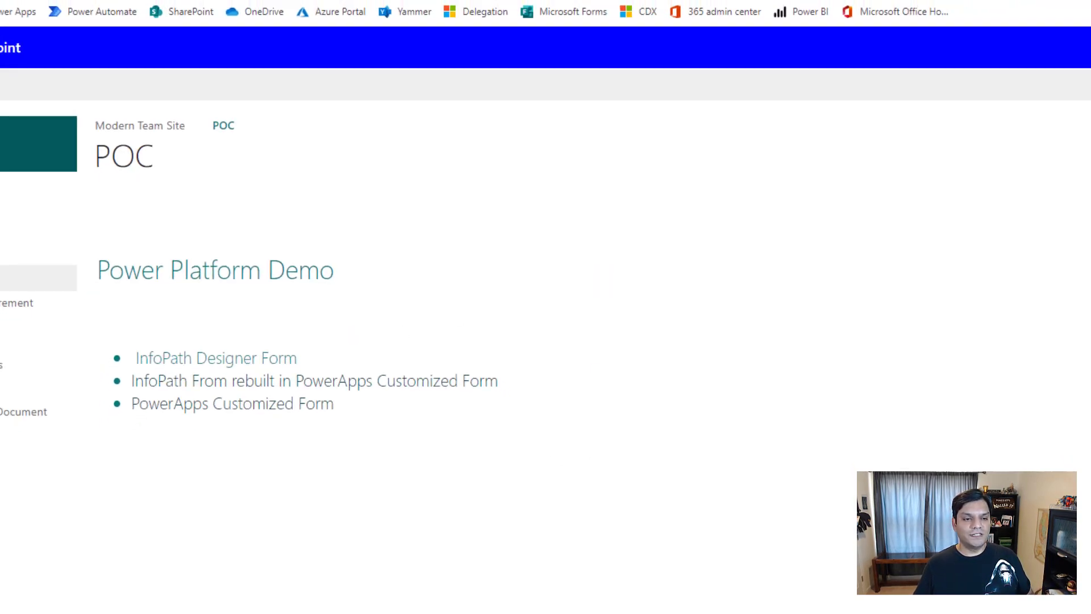
- Reopen the settings of the Patch To SPO Examples list from the site and look over its columns
scroll(64, 483, "down", 2)
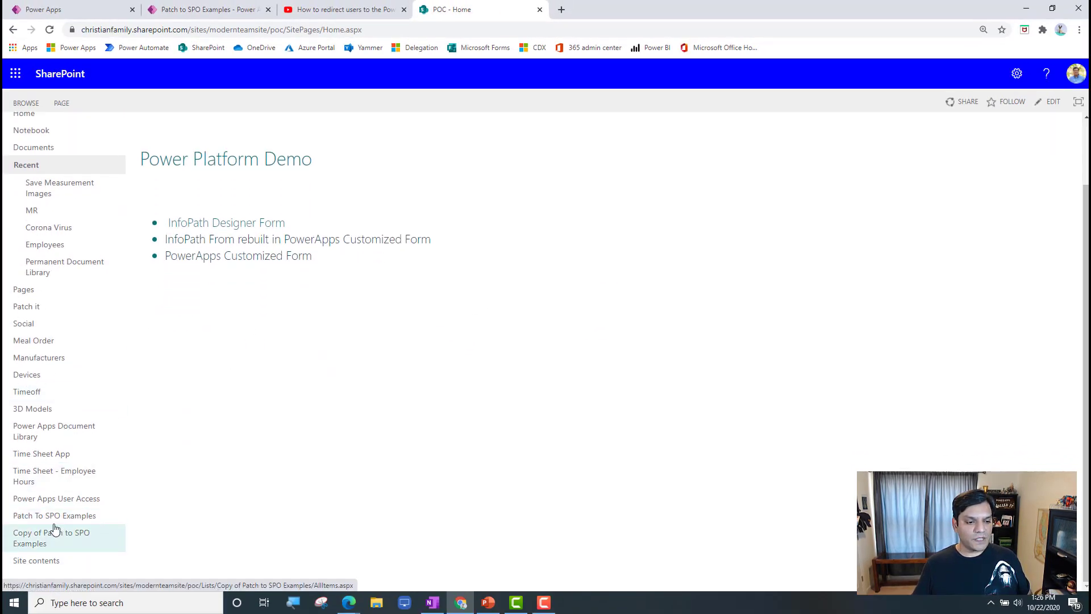
left_click(55, 523)
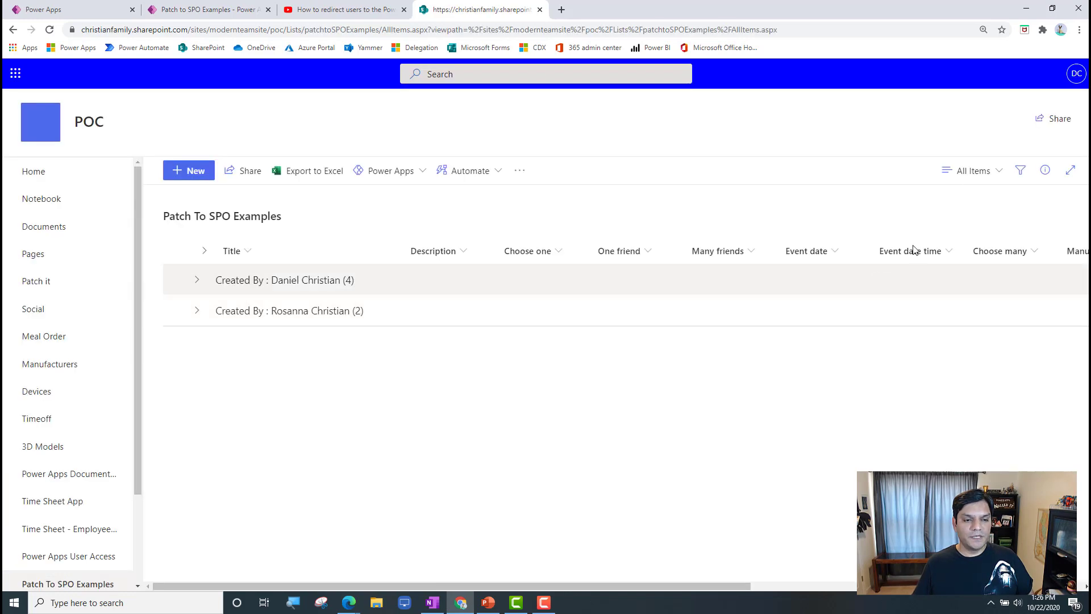
left_click(1017, 74)
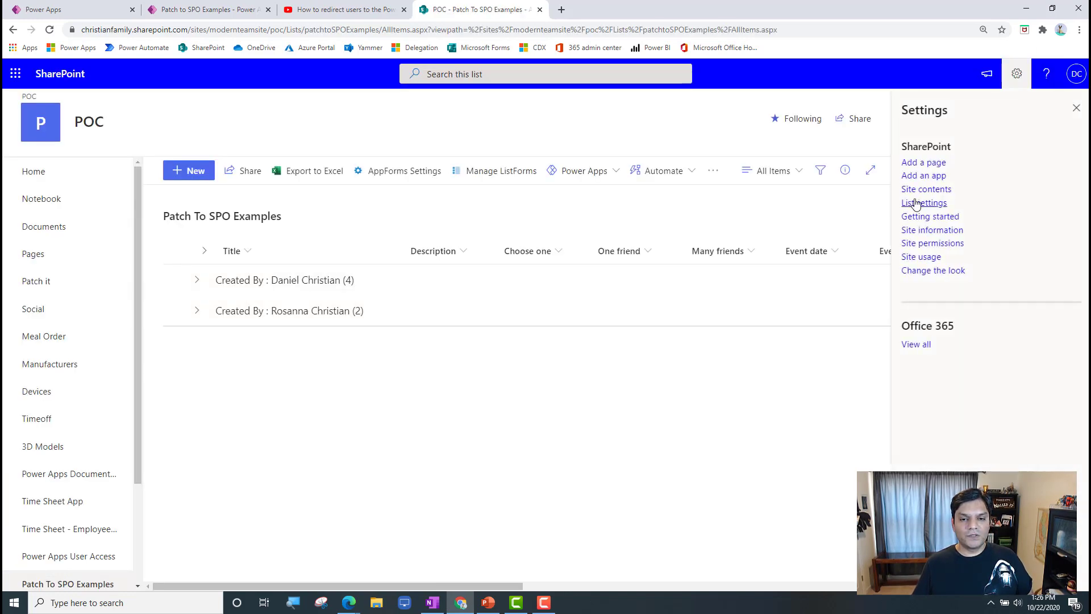
left_click(922, 203)
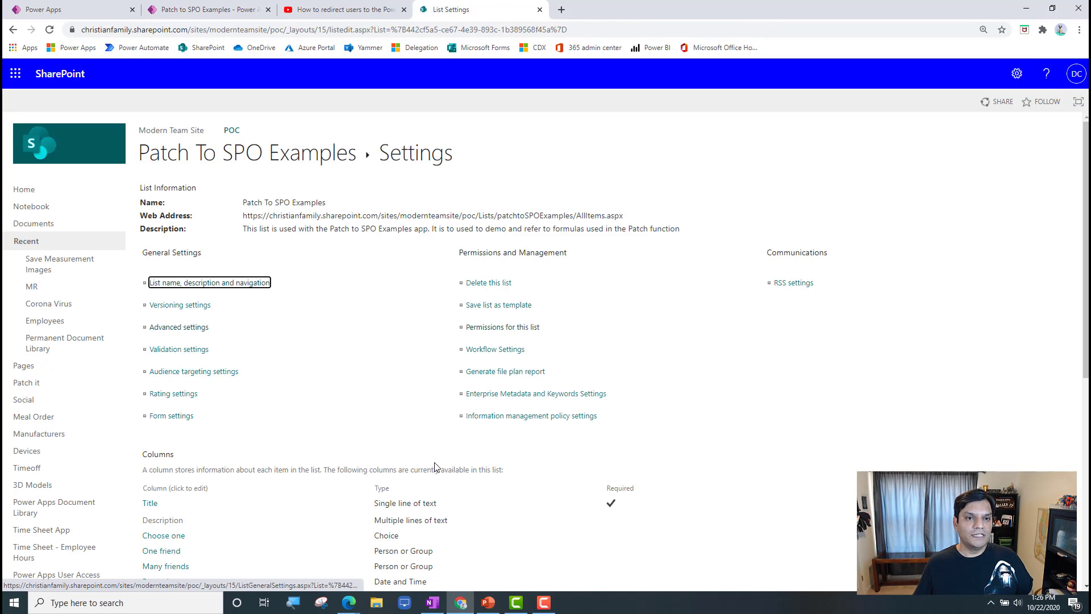
scroll(168, 469, "down", 4)
scroll(244, 469, "down", 3)
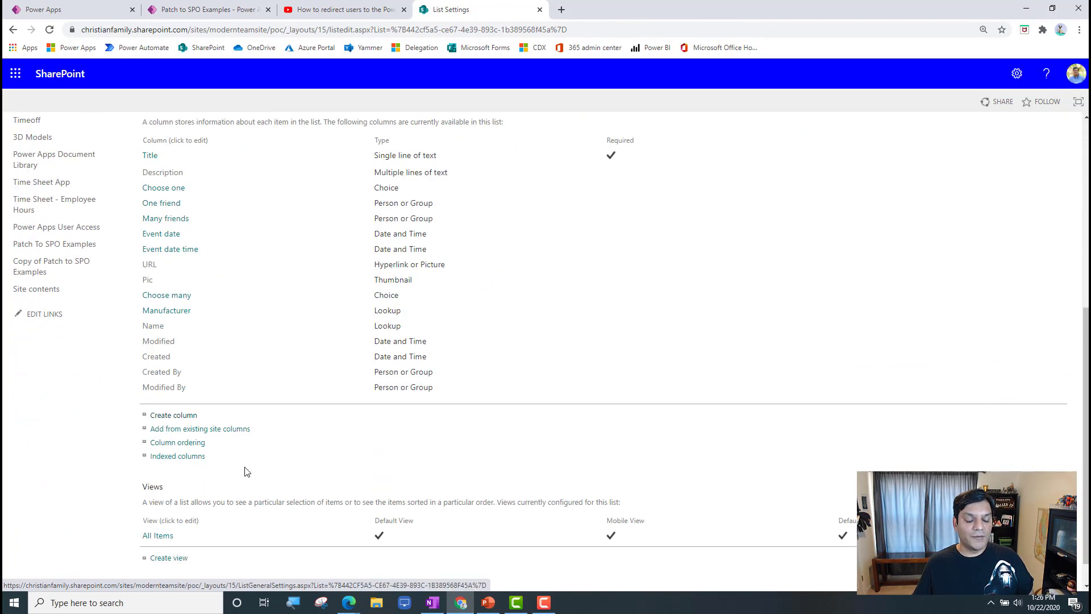
scroll(253, 458, "up", 6)
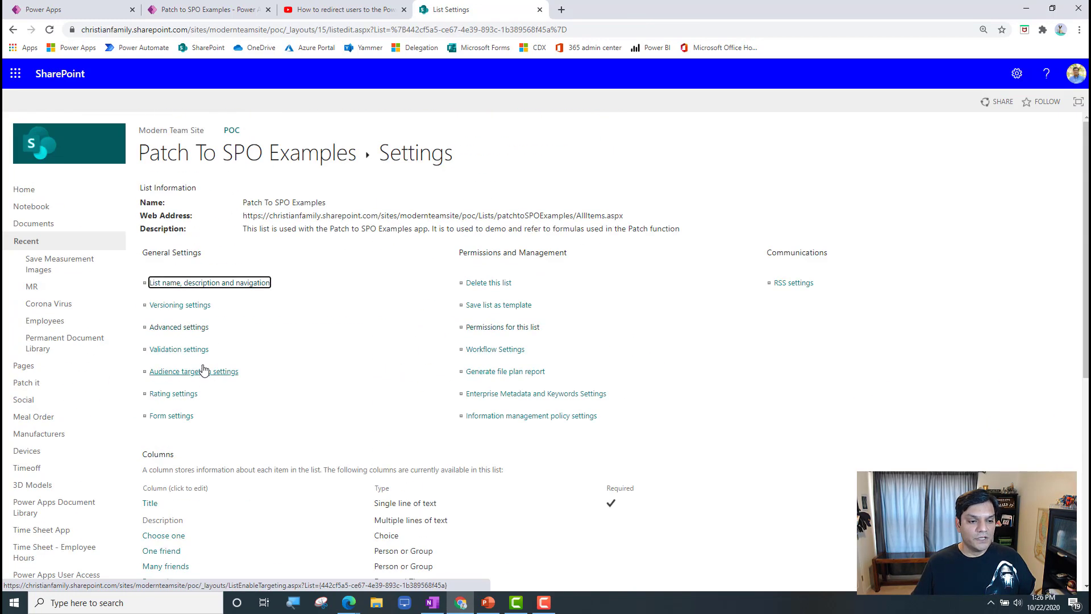
- Set the item-level permissions to Read all items and Create items and edit items that were created by the user, and save
left_click(197, 328)
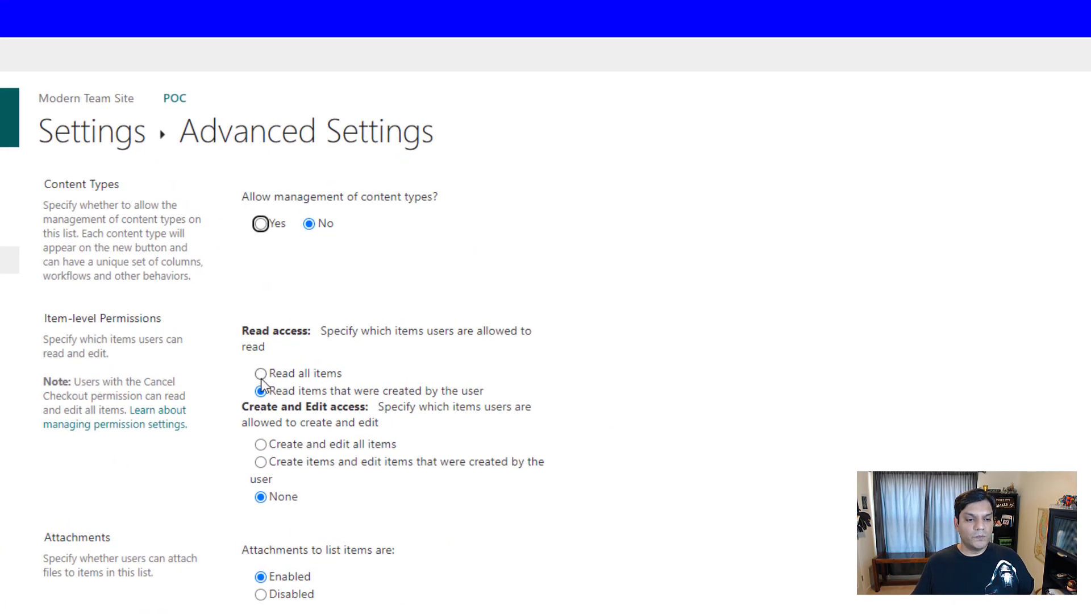
left_click(260, 373)
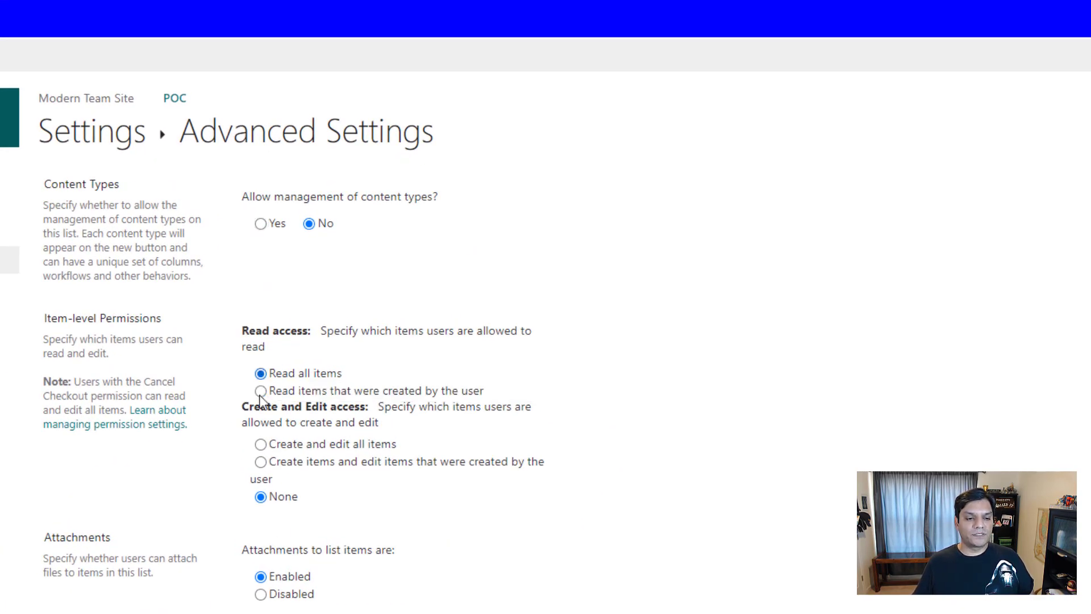
left_click(260, 461)
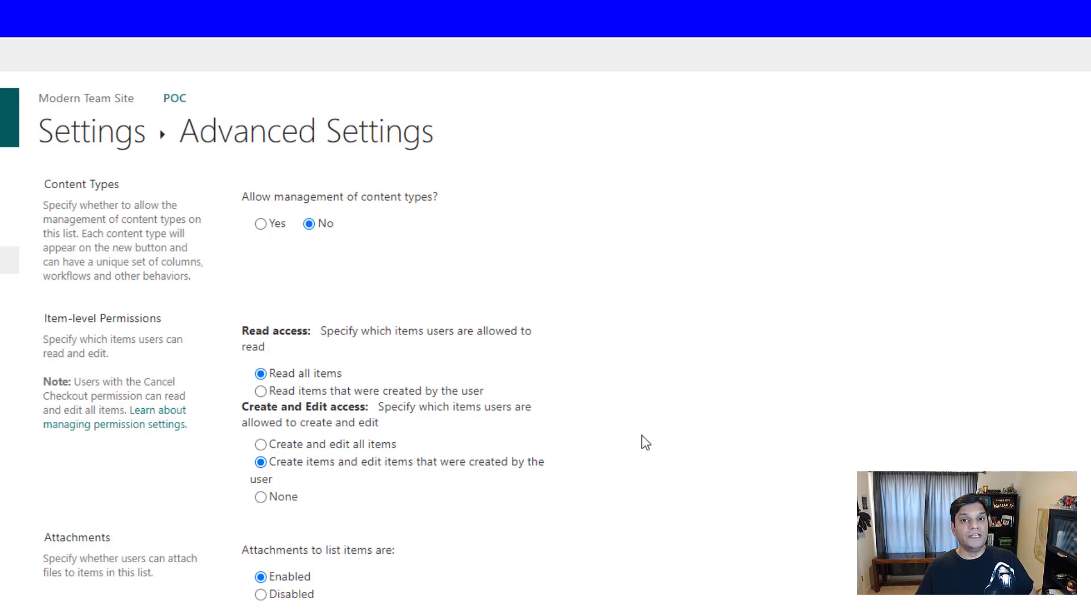
scroll(546, 341, "down", 5)
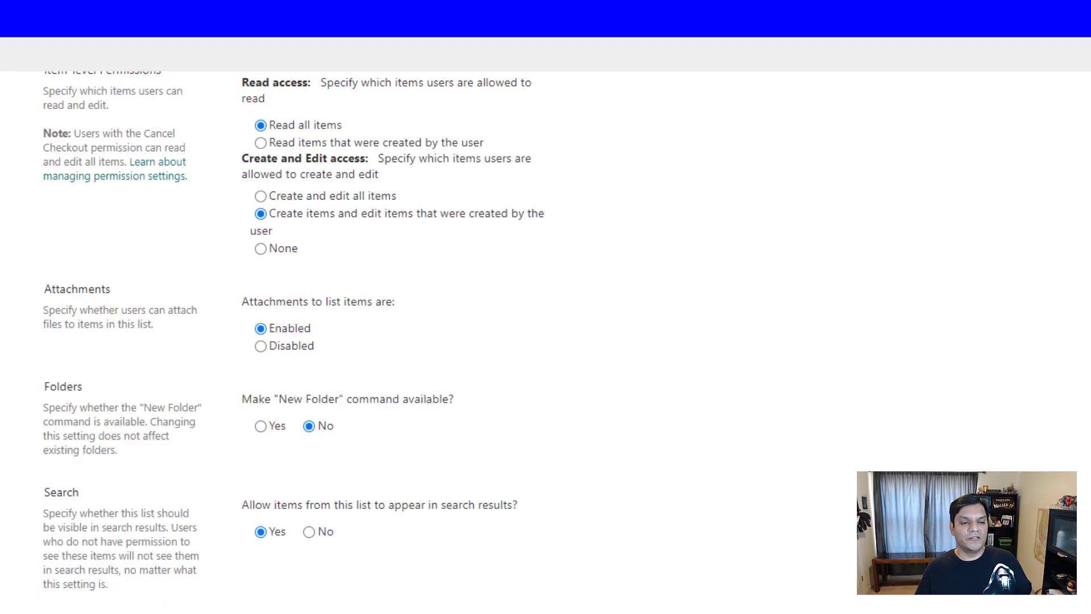
scroll(545, 341, "up", 5)
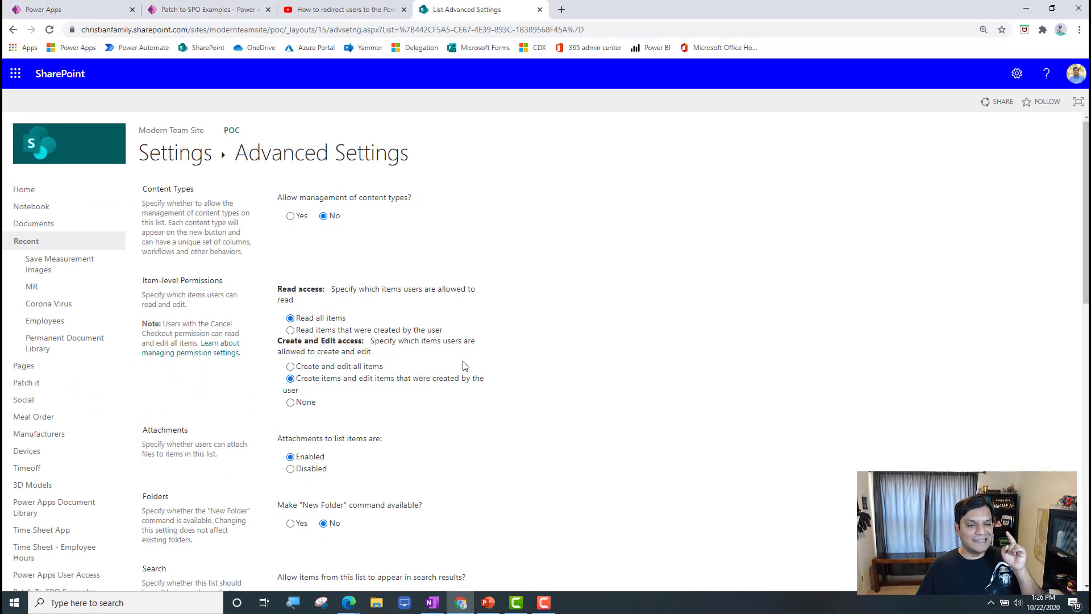
scroll(922, 459, "down", 10)
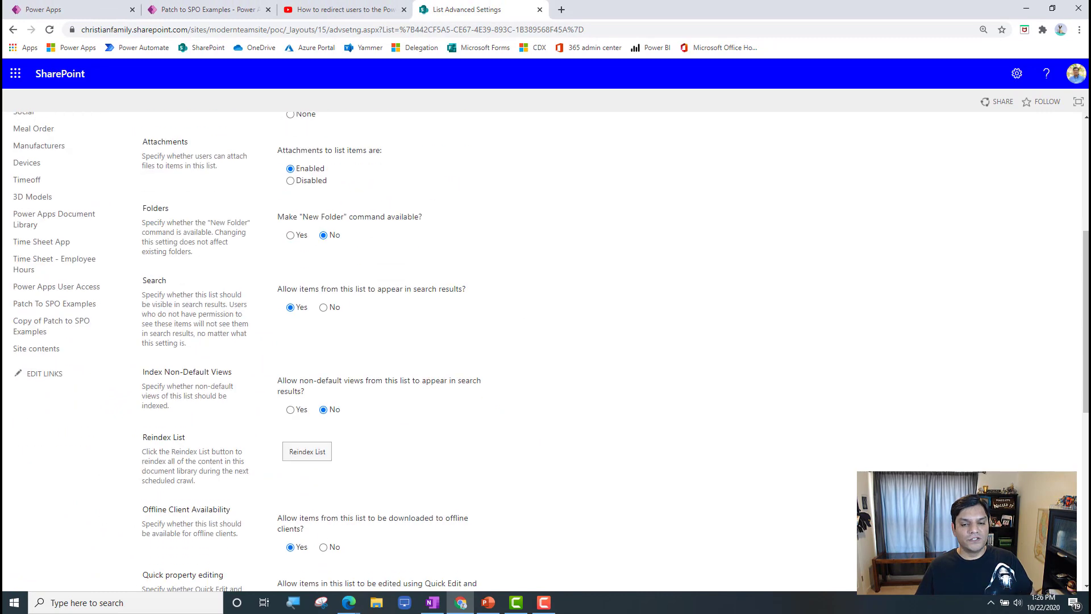
scroll(462, 540, "down", 1)
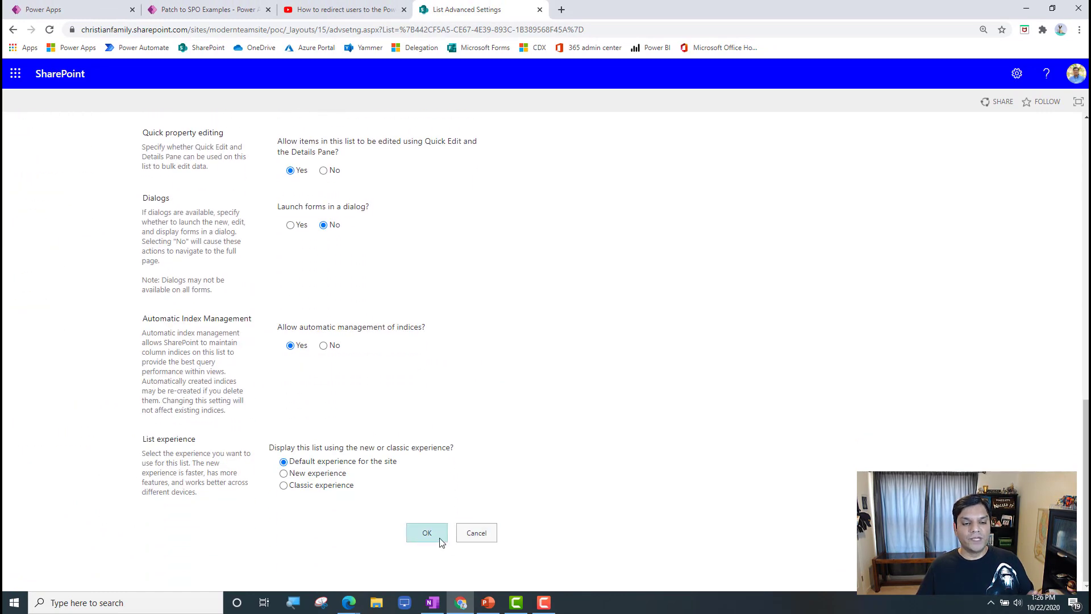
left_click(441, 538)
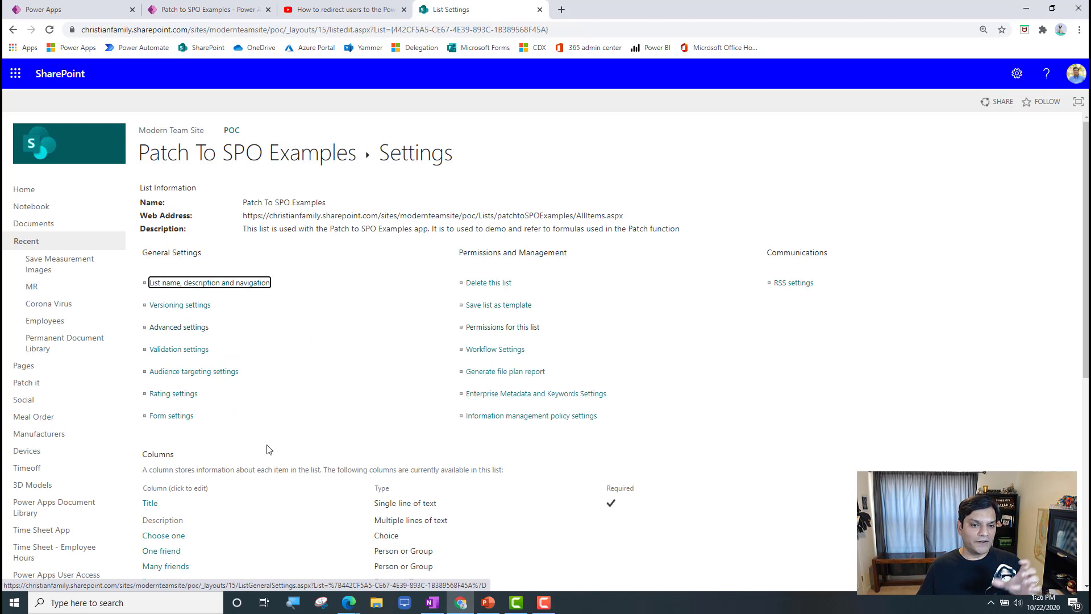
- Check the list's permissions and the item-level permissions in its advanced settings, and save the advanced settings as they are
left_click(502, 327)
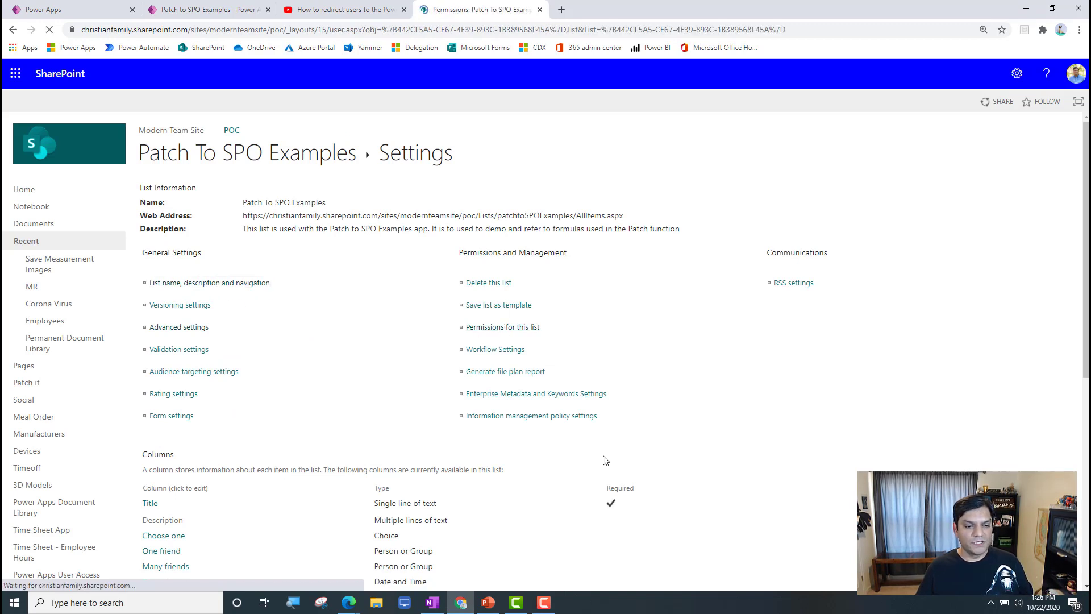
left_click(13, 29)
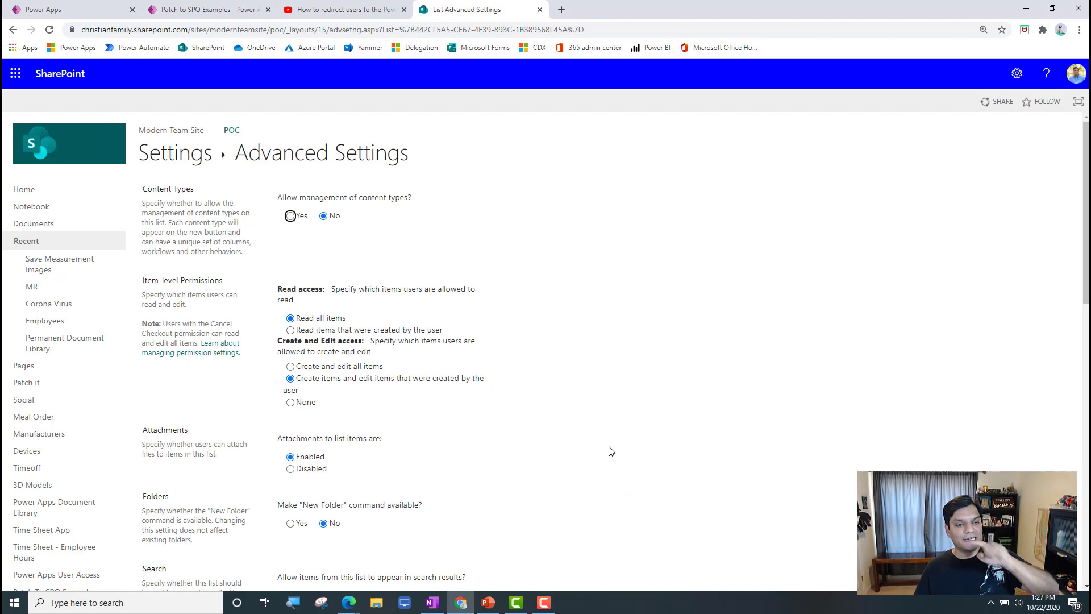
scroll(609, 447, "down", 15)
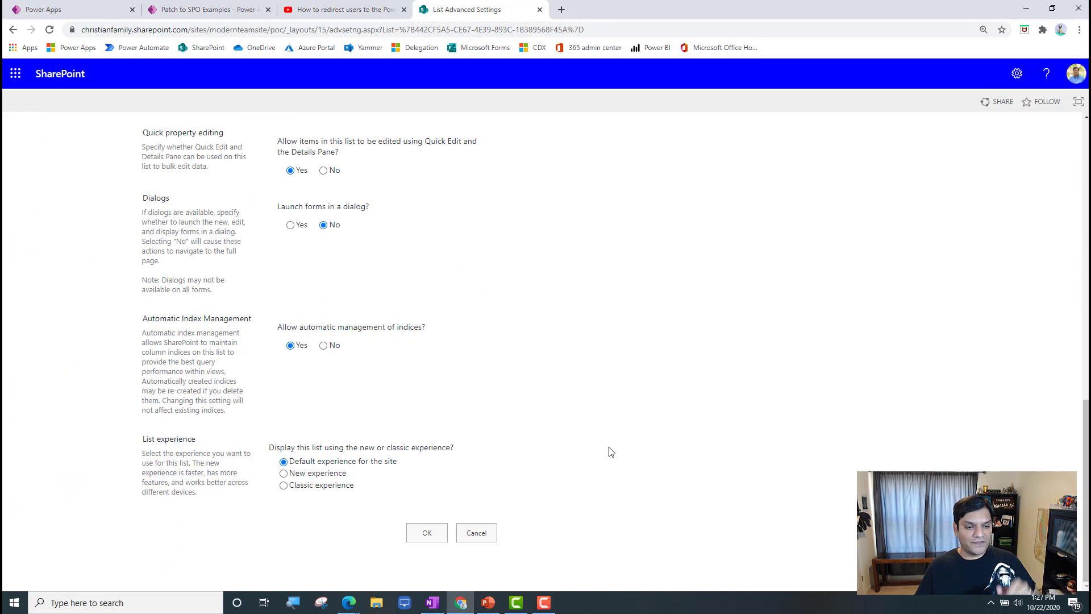
left_click(427, 533)
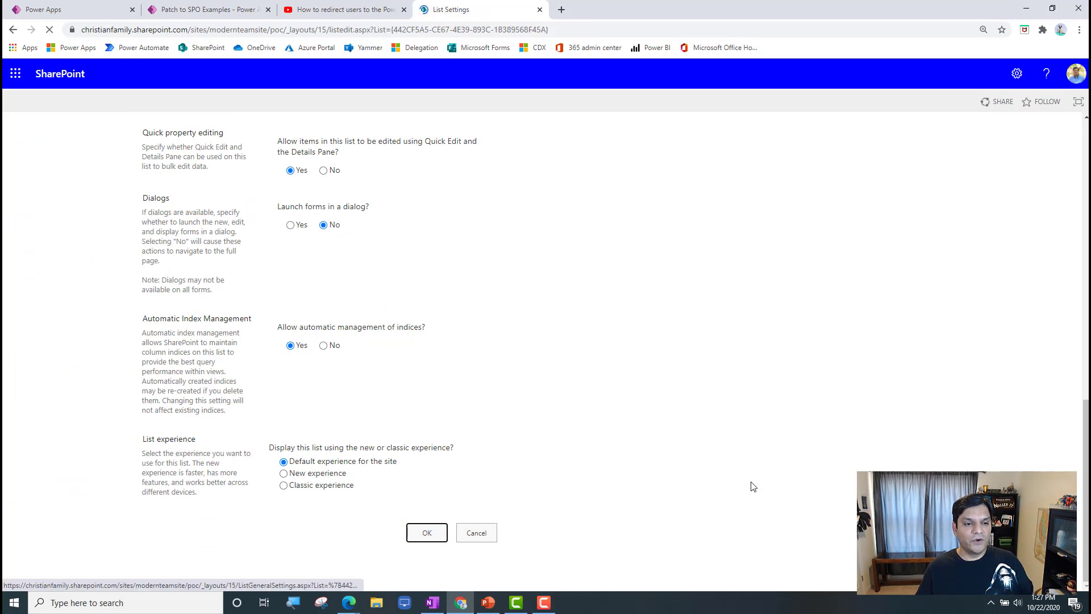
- Create a Number column named ID2 in the list with unique values enforced, agreeing to index the column
scroll(307, 433, "down", 5)
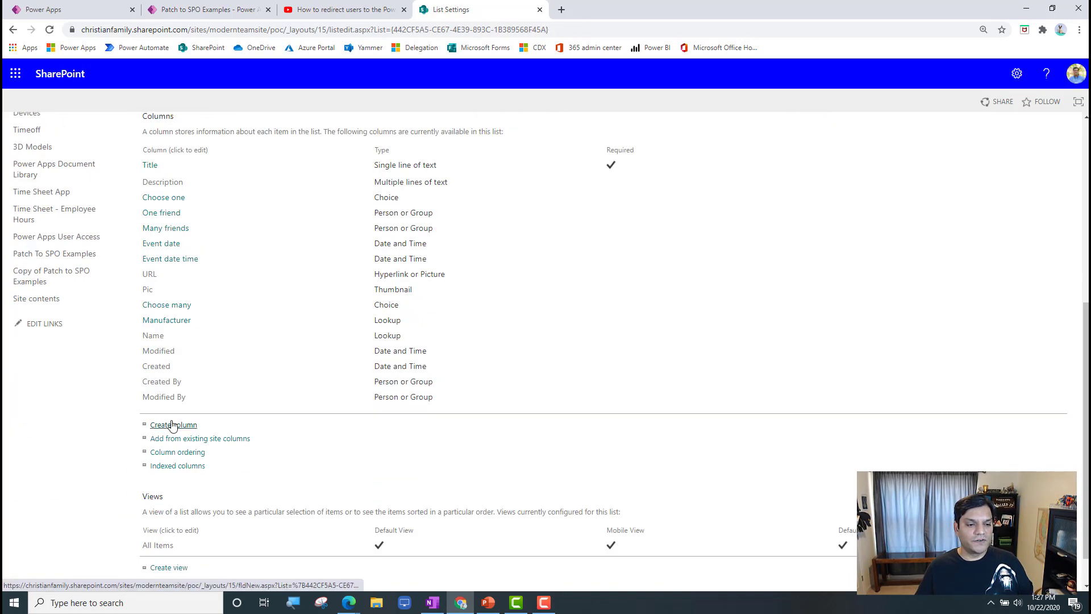
left_click(170, 425)
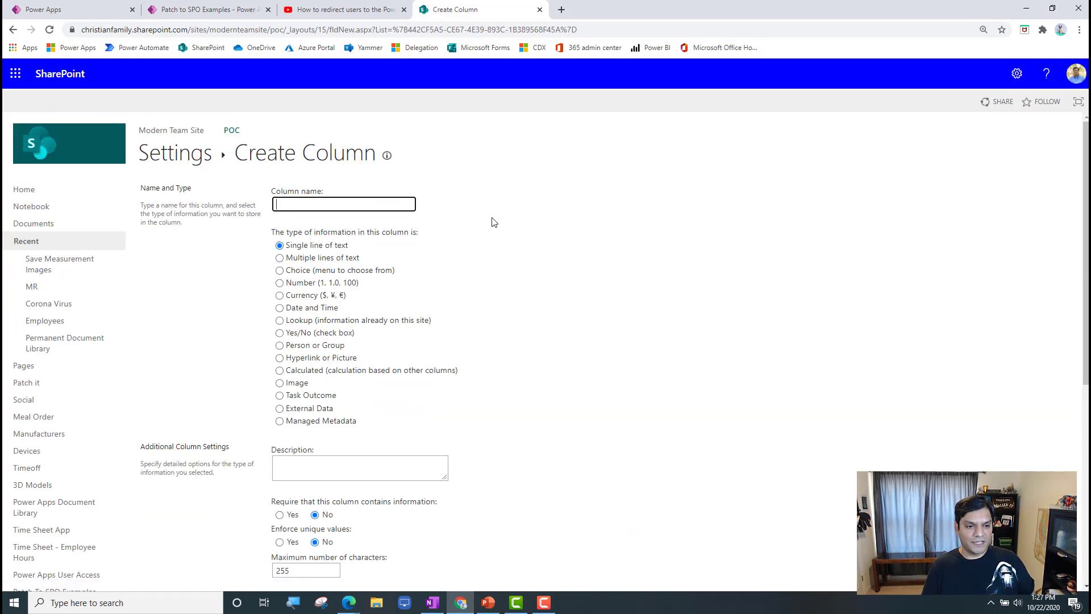
type("ID2")
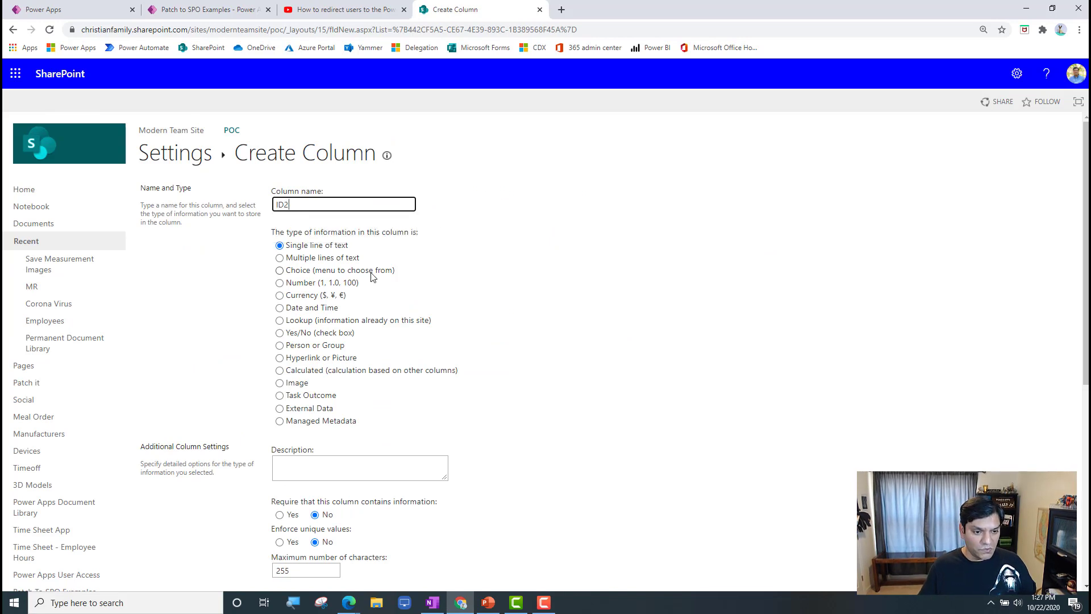
left_click(307, 288)
scroll(719, 456, "down", 2)
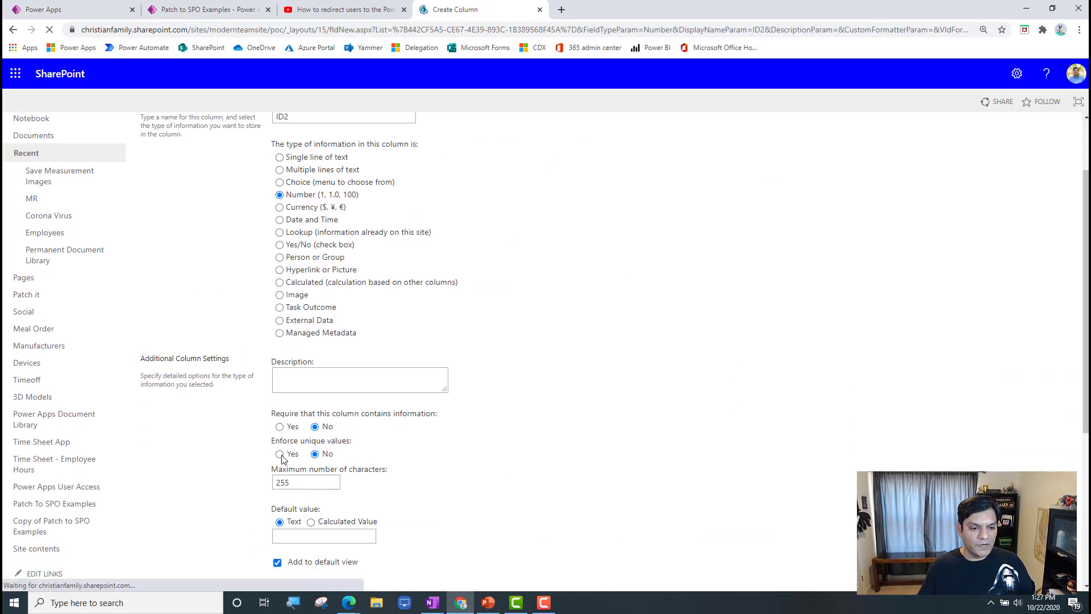
left_click(280, 541)
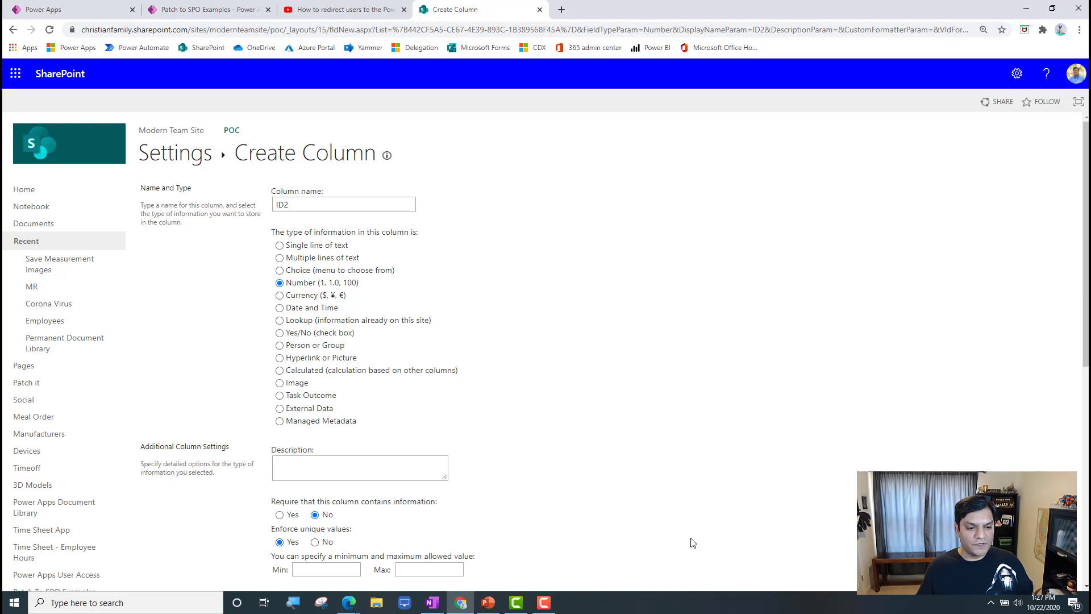
scroll(692, 543, "down", 7)
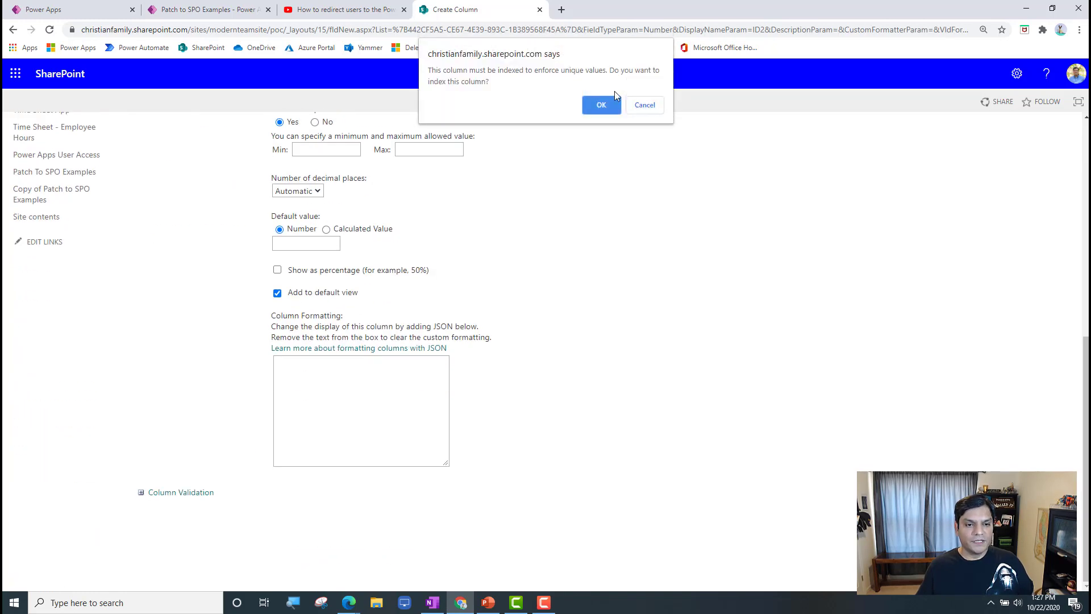
left_click(600, 106)
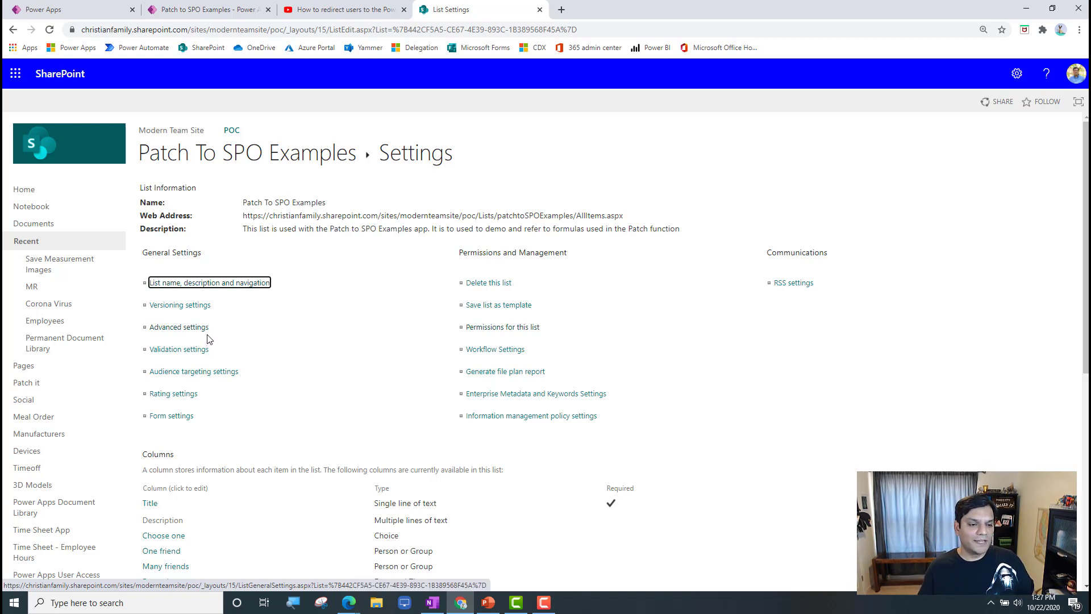
- Review the item-level permissions in the list's advanced settings, and switch to the member's Microsoft Edge InPrivate window
left_click(190, 327)
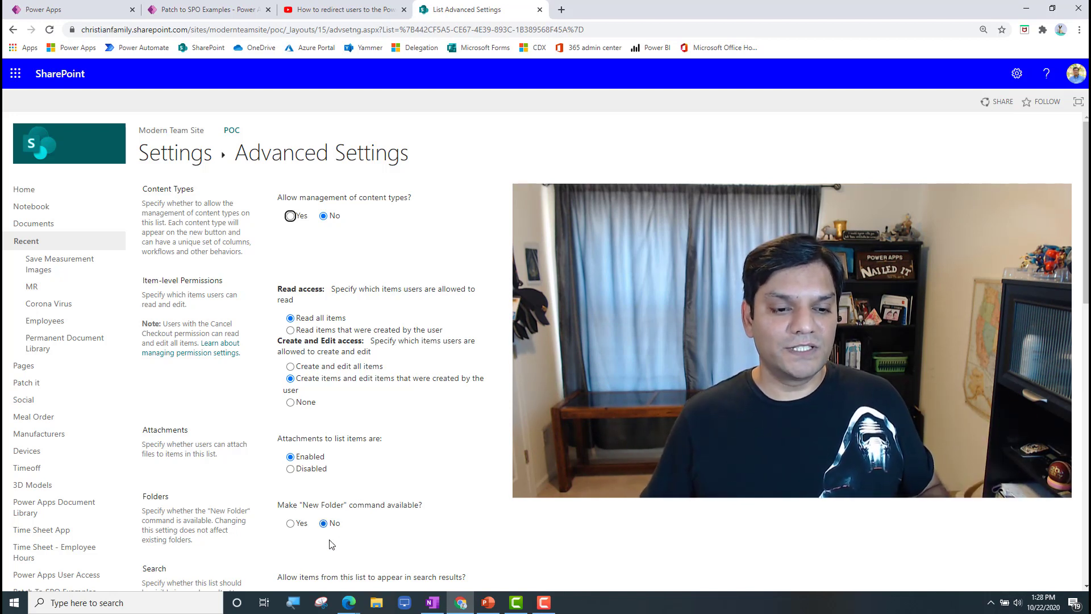
left_click(349, 601)
left_click(408, 557)
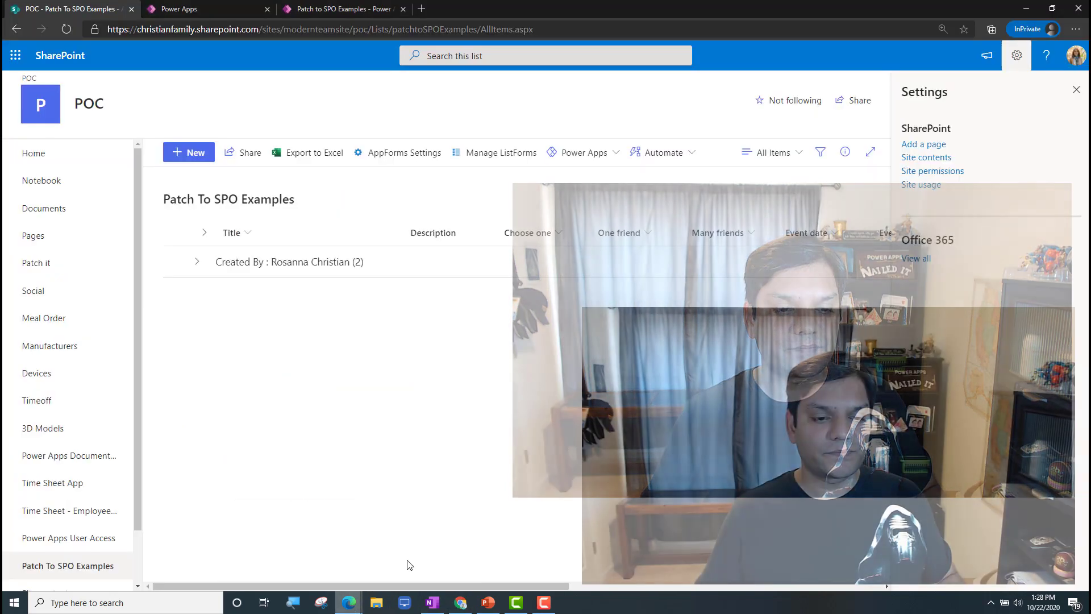
- Close the site settings and display the Patch To SPO Examples list in the All Items view
left_click(1077, 90)
left_click(967, 158)
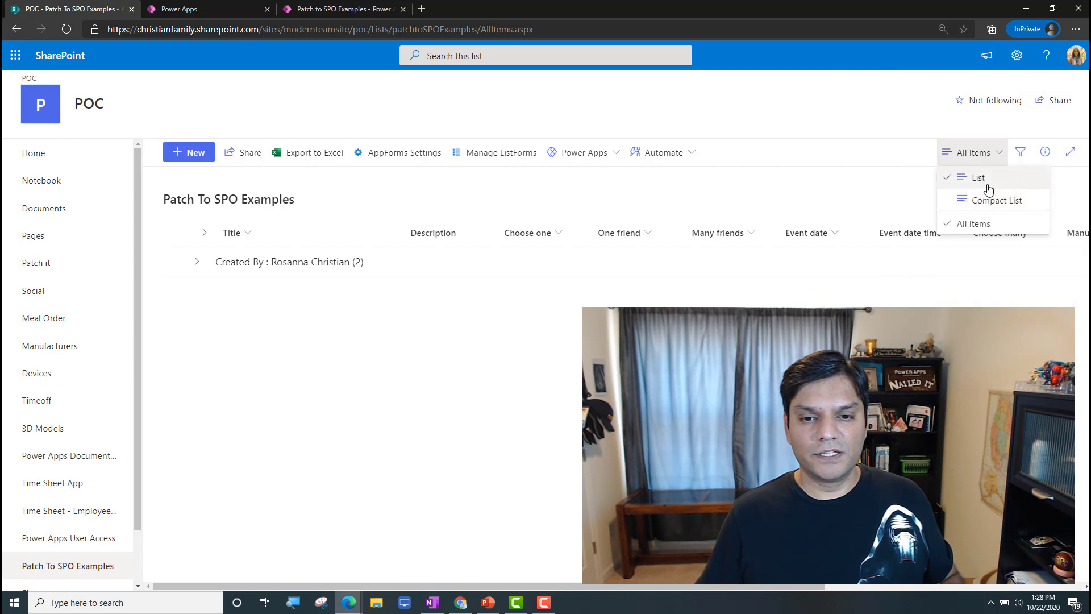
left_click(972, 223)
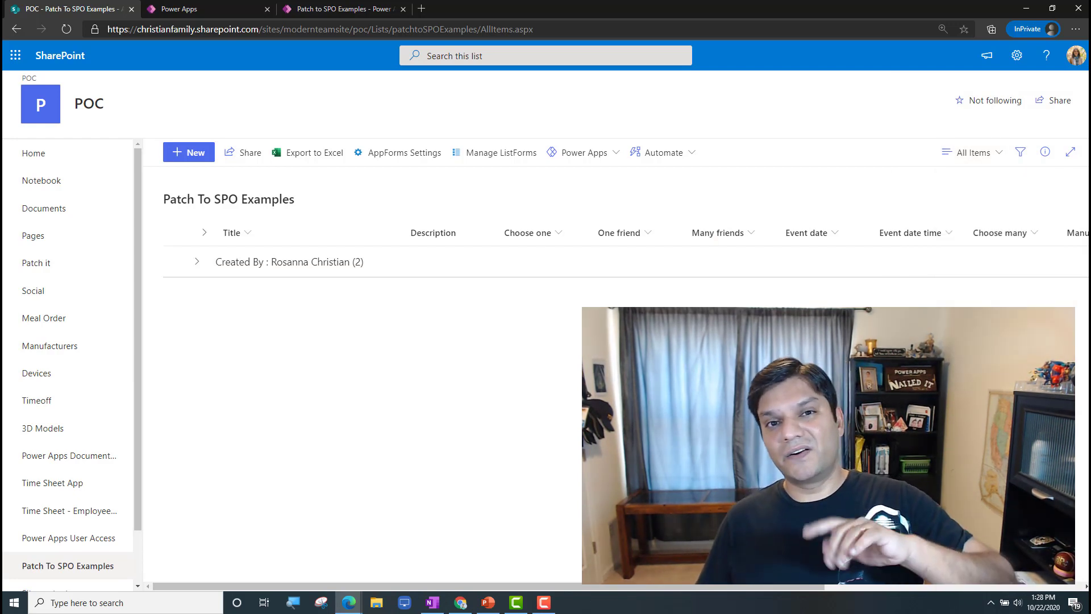